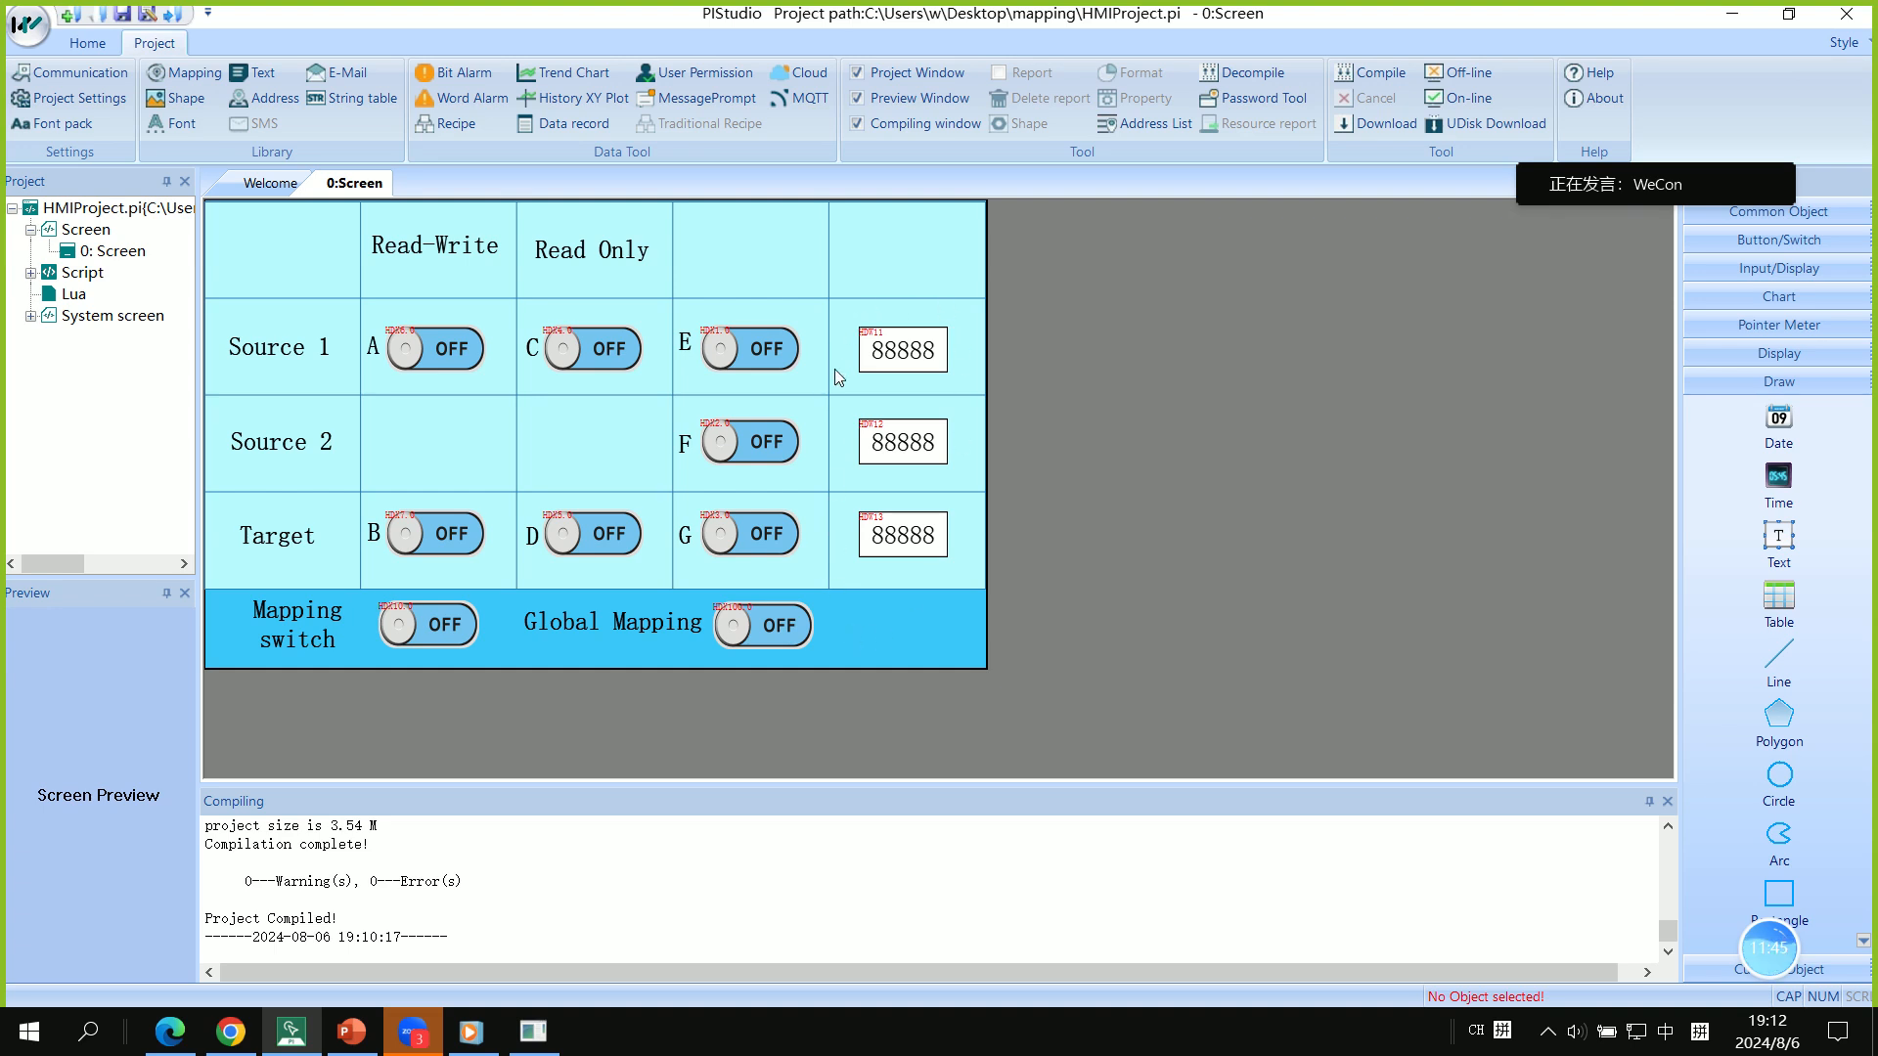
# Open the address mapping settings, switch to word addresses and delete the existing HDW11 word mapping
pyautogui.click(200, 75)
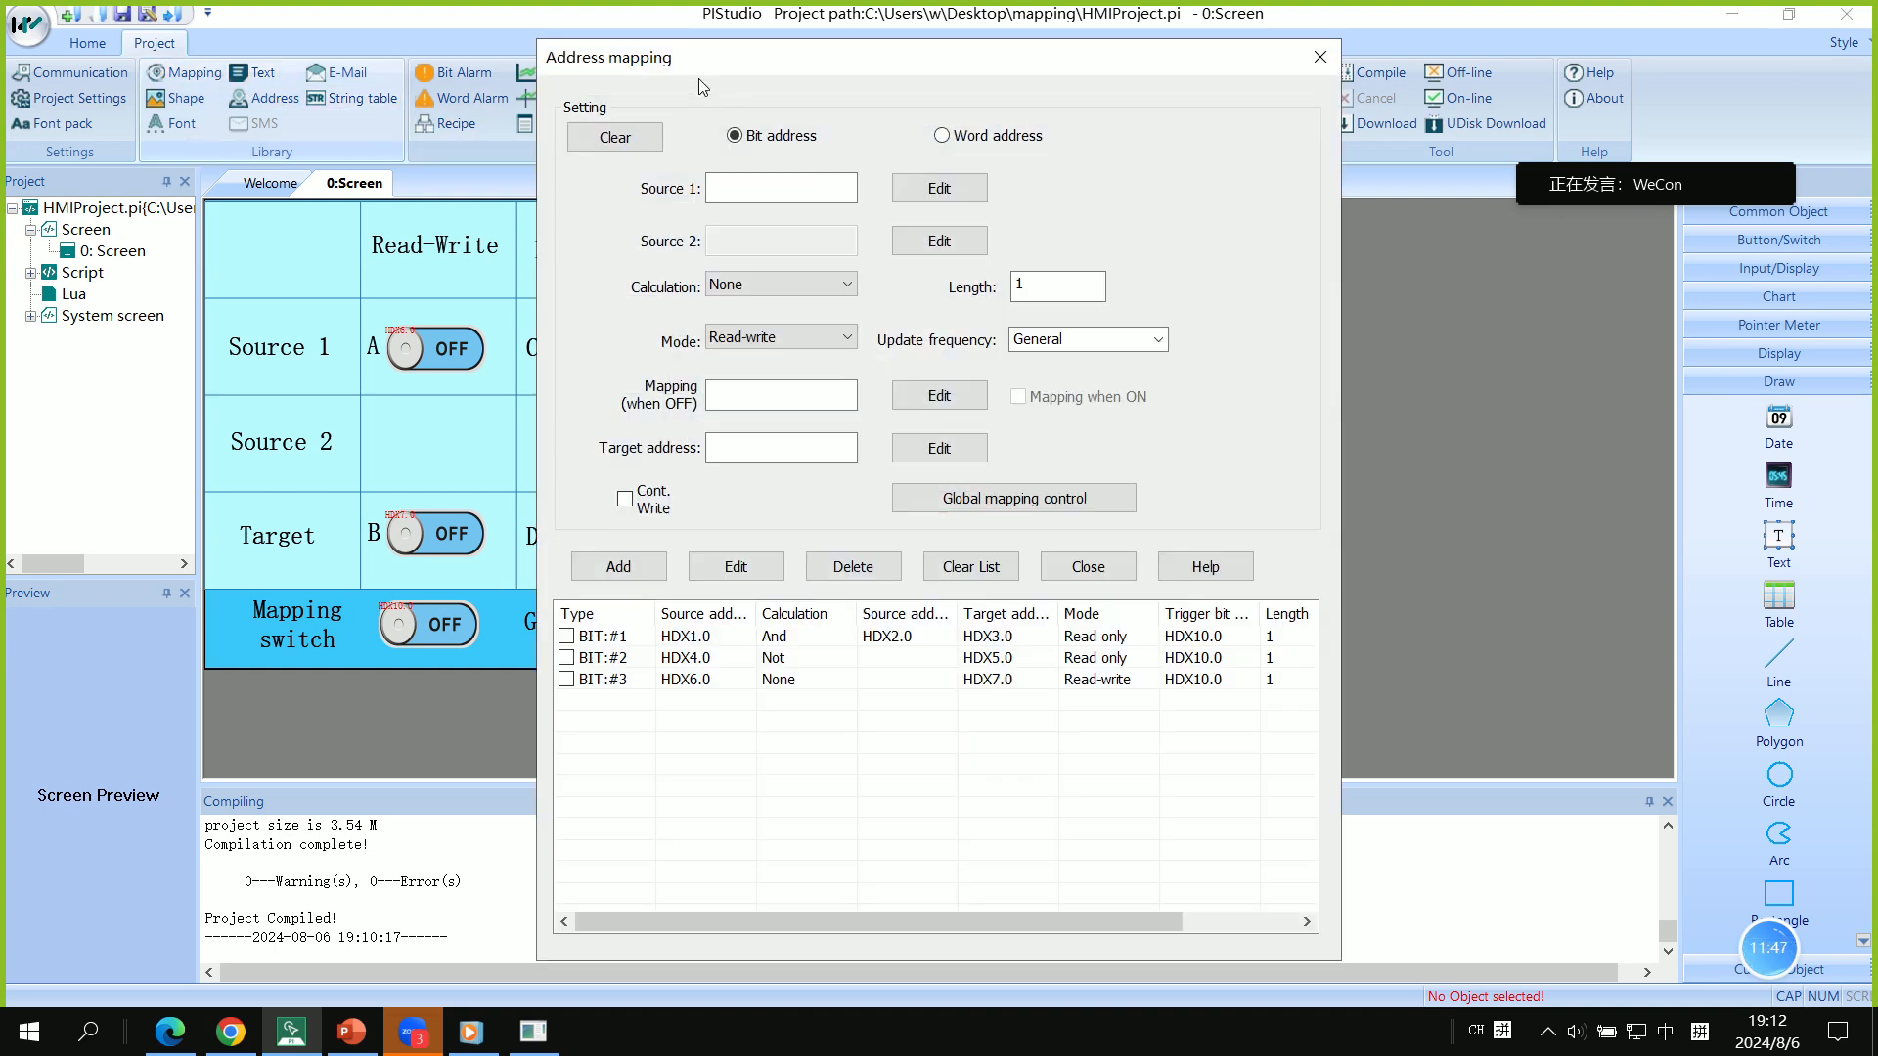
pyautogui.moveTo(734, 55); pyautogui.dragTo(823, 104)
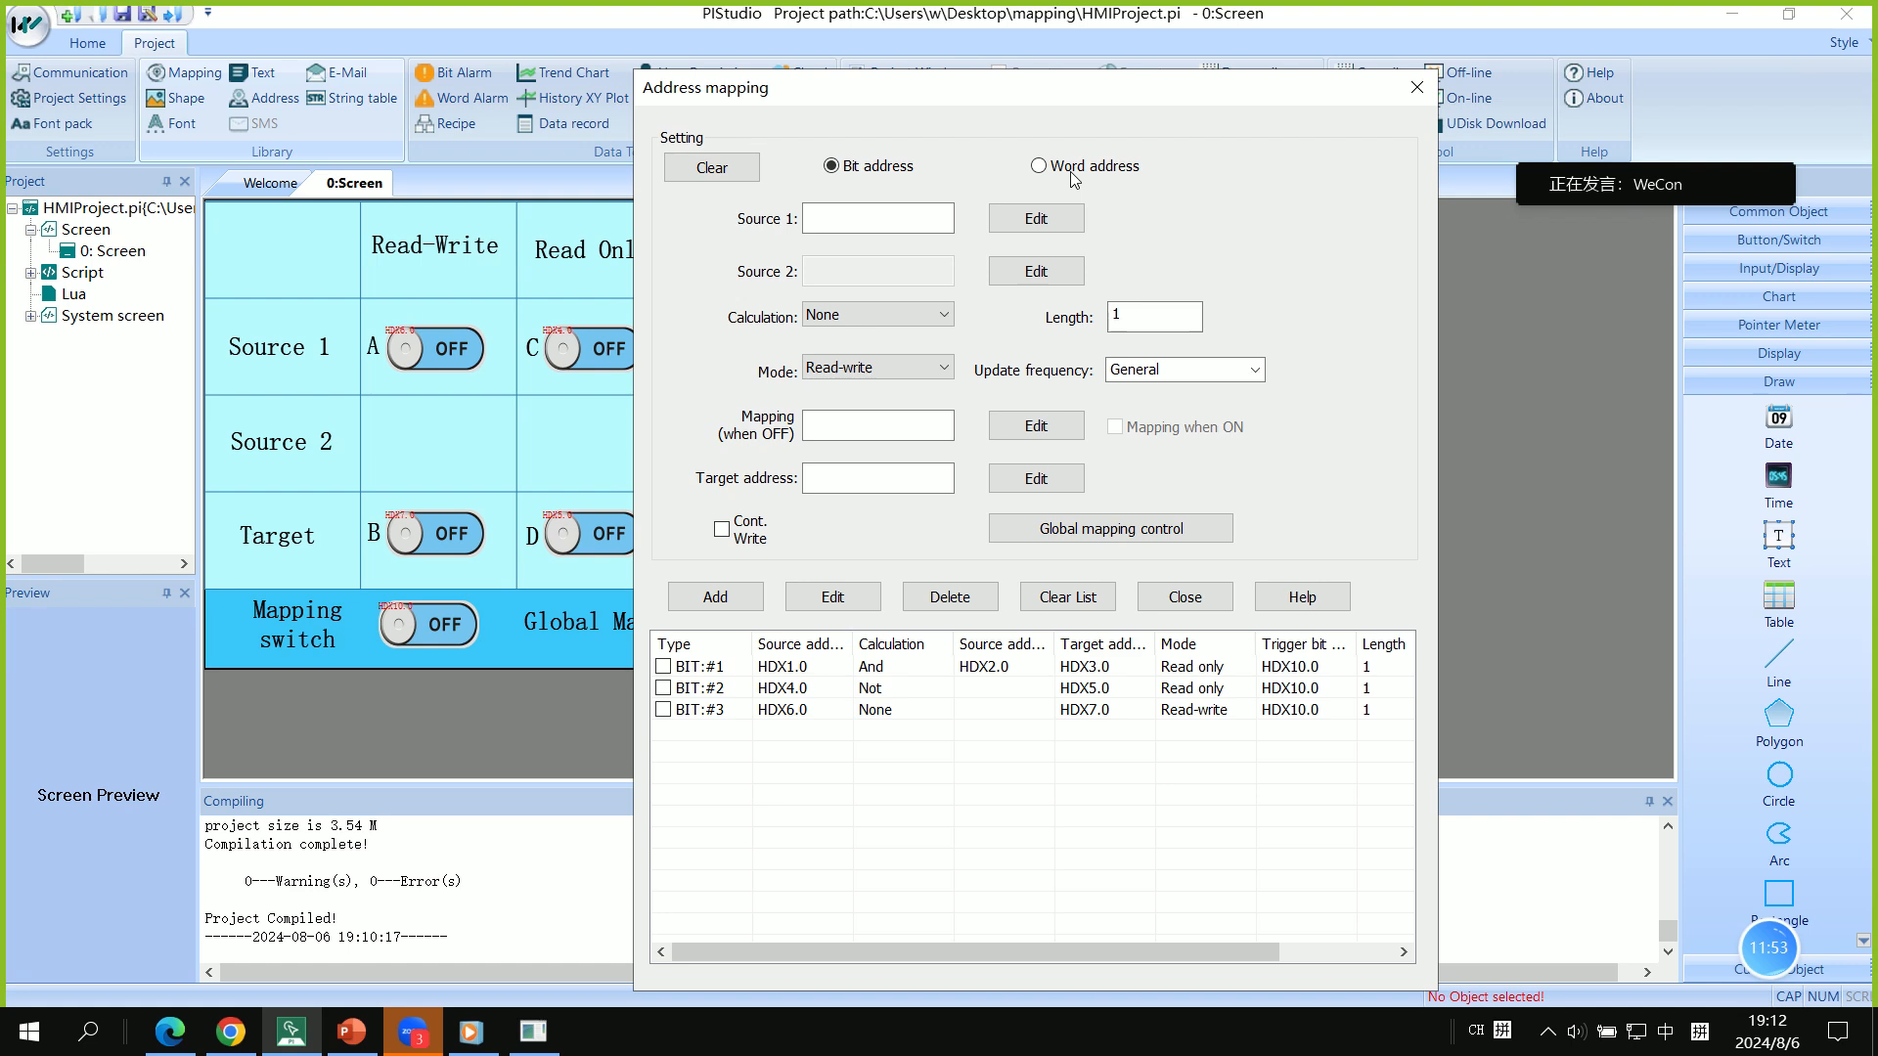
pyautogui.click(1119, 168)
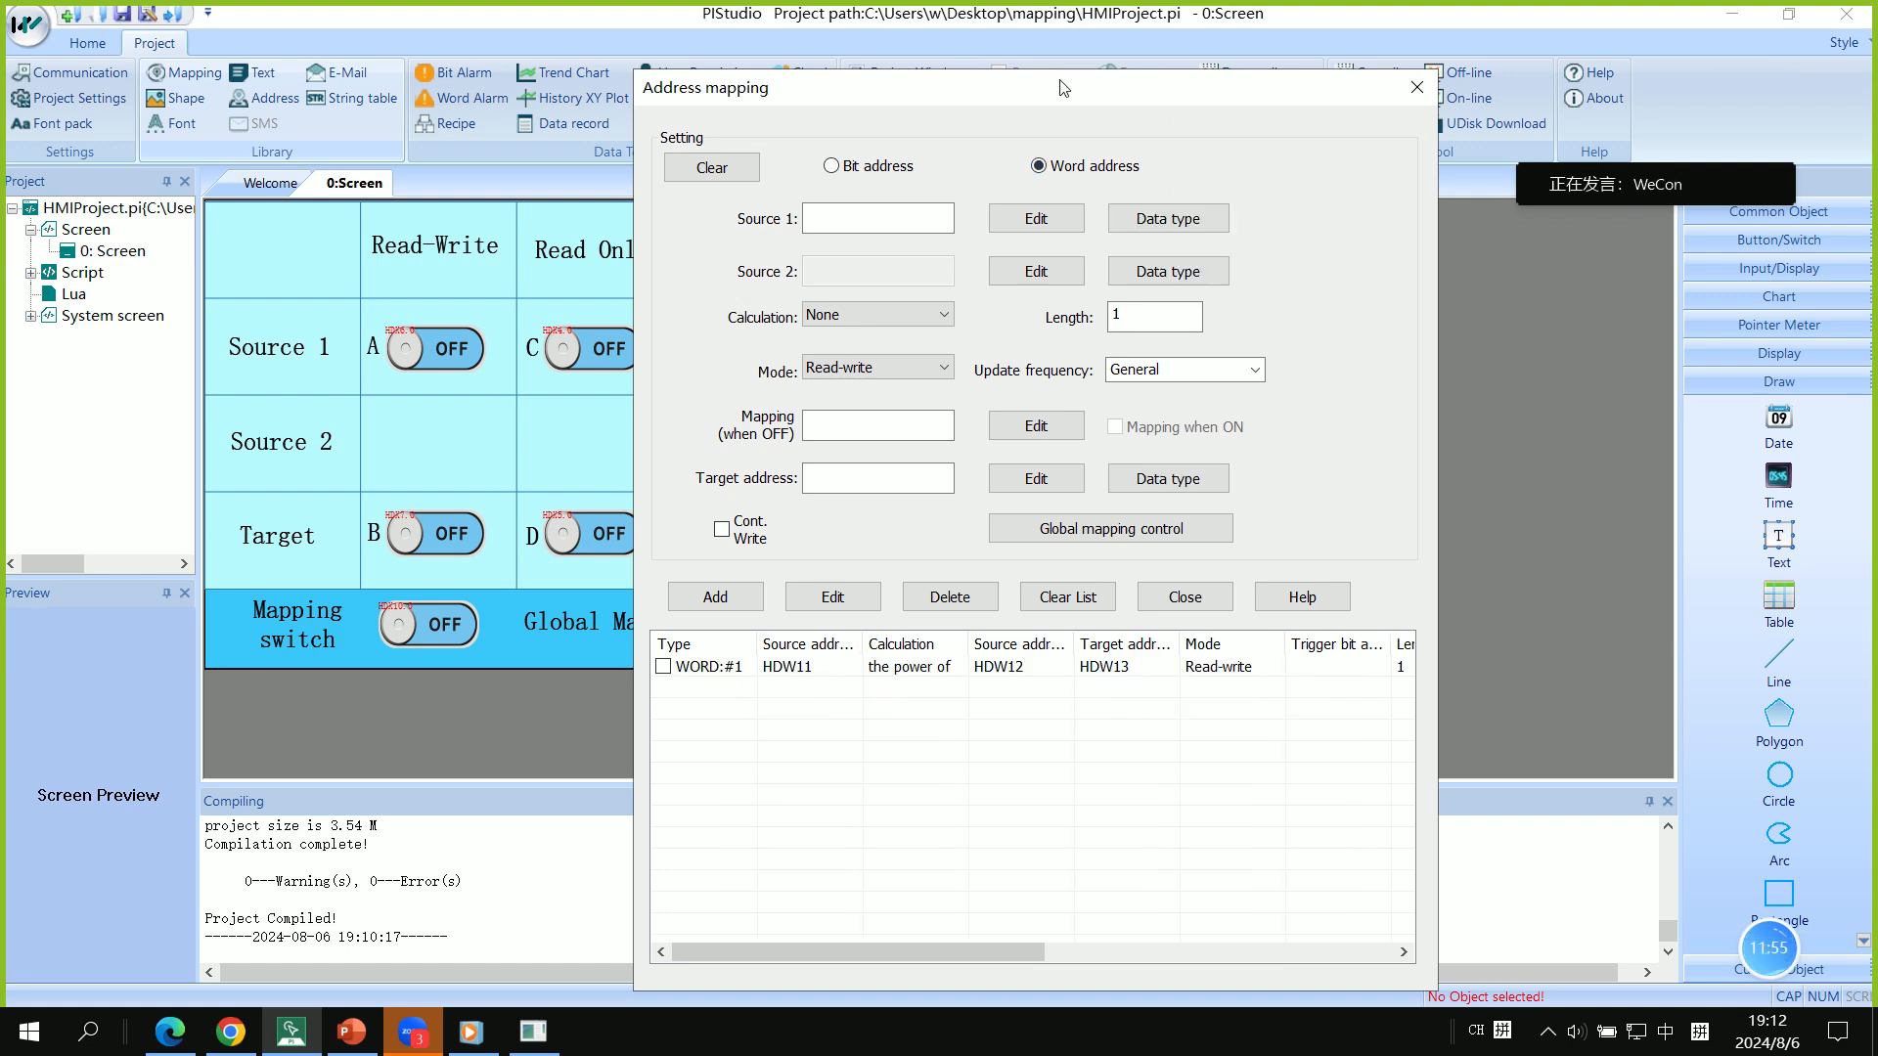
pyautogui.moveTo(1048, 96); pyautogui.dragTo(1122, 100)
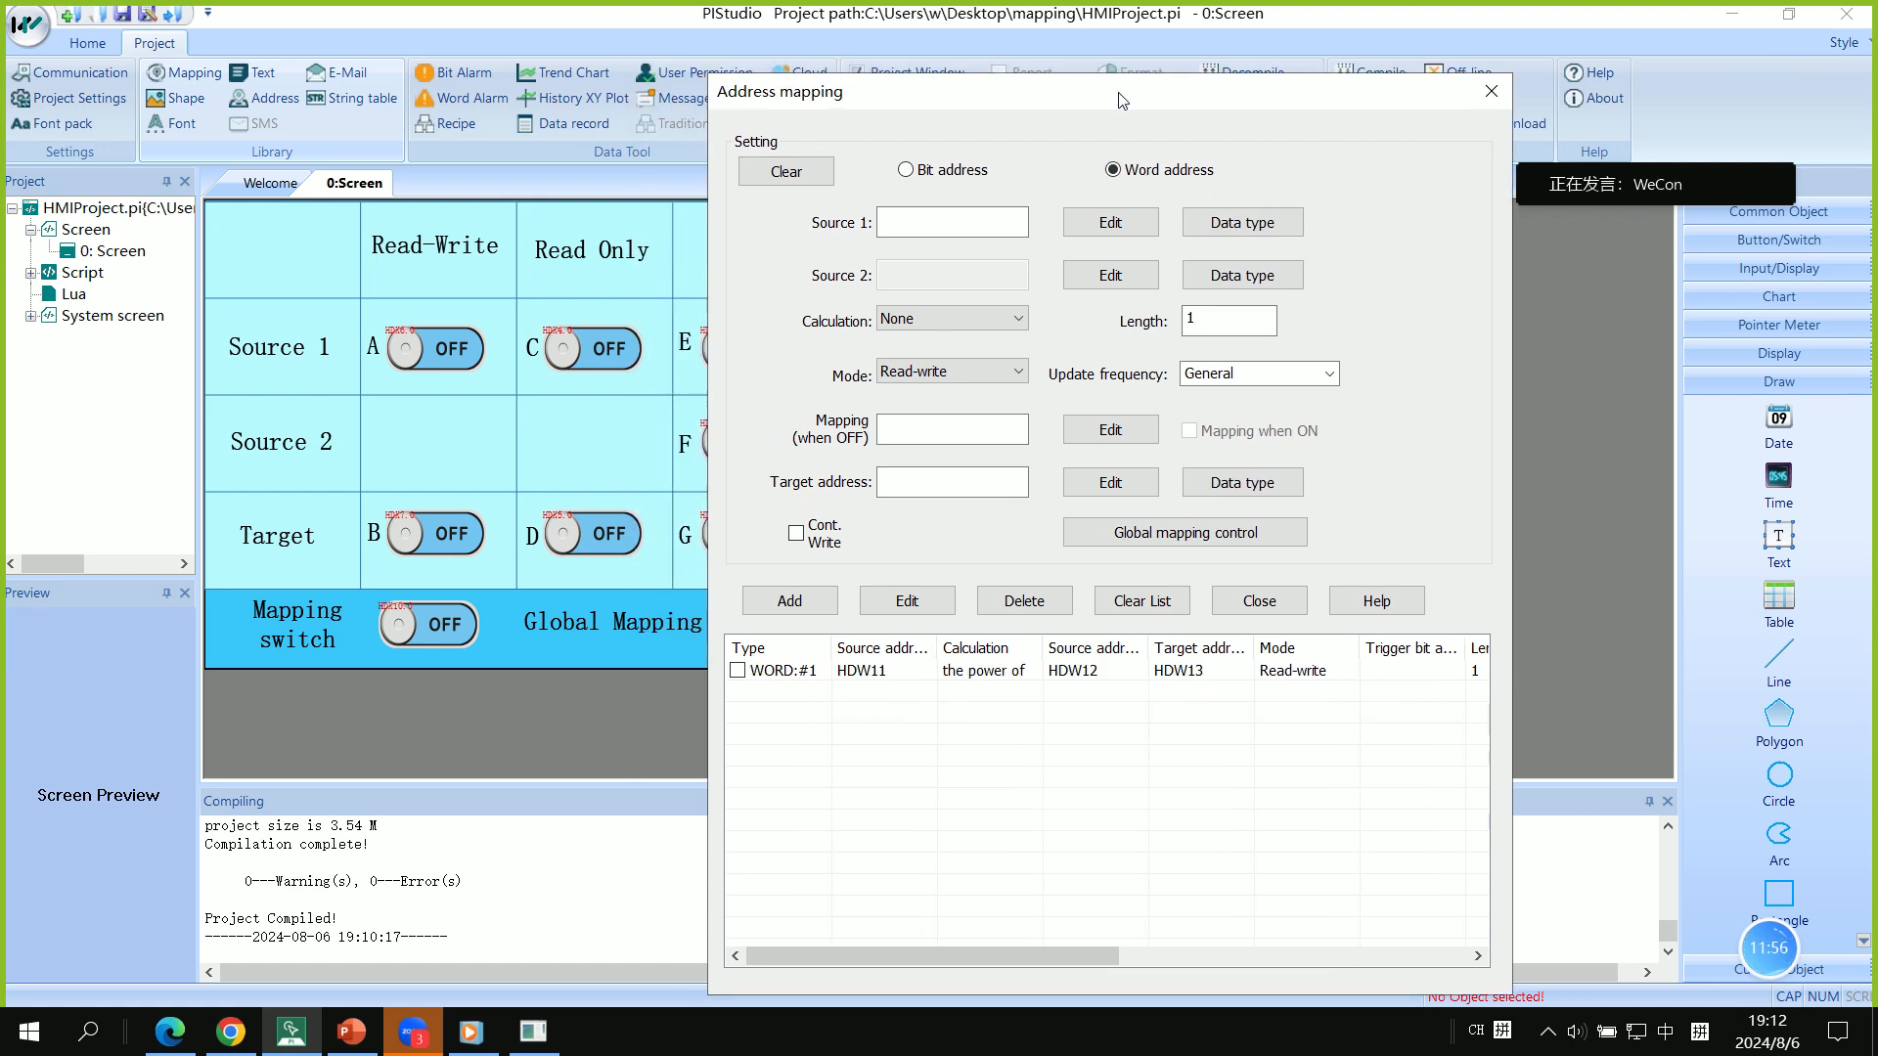
pyautogui.click(1029, 603)
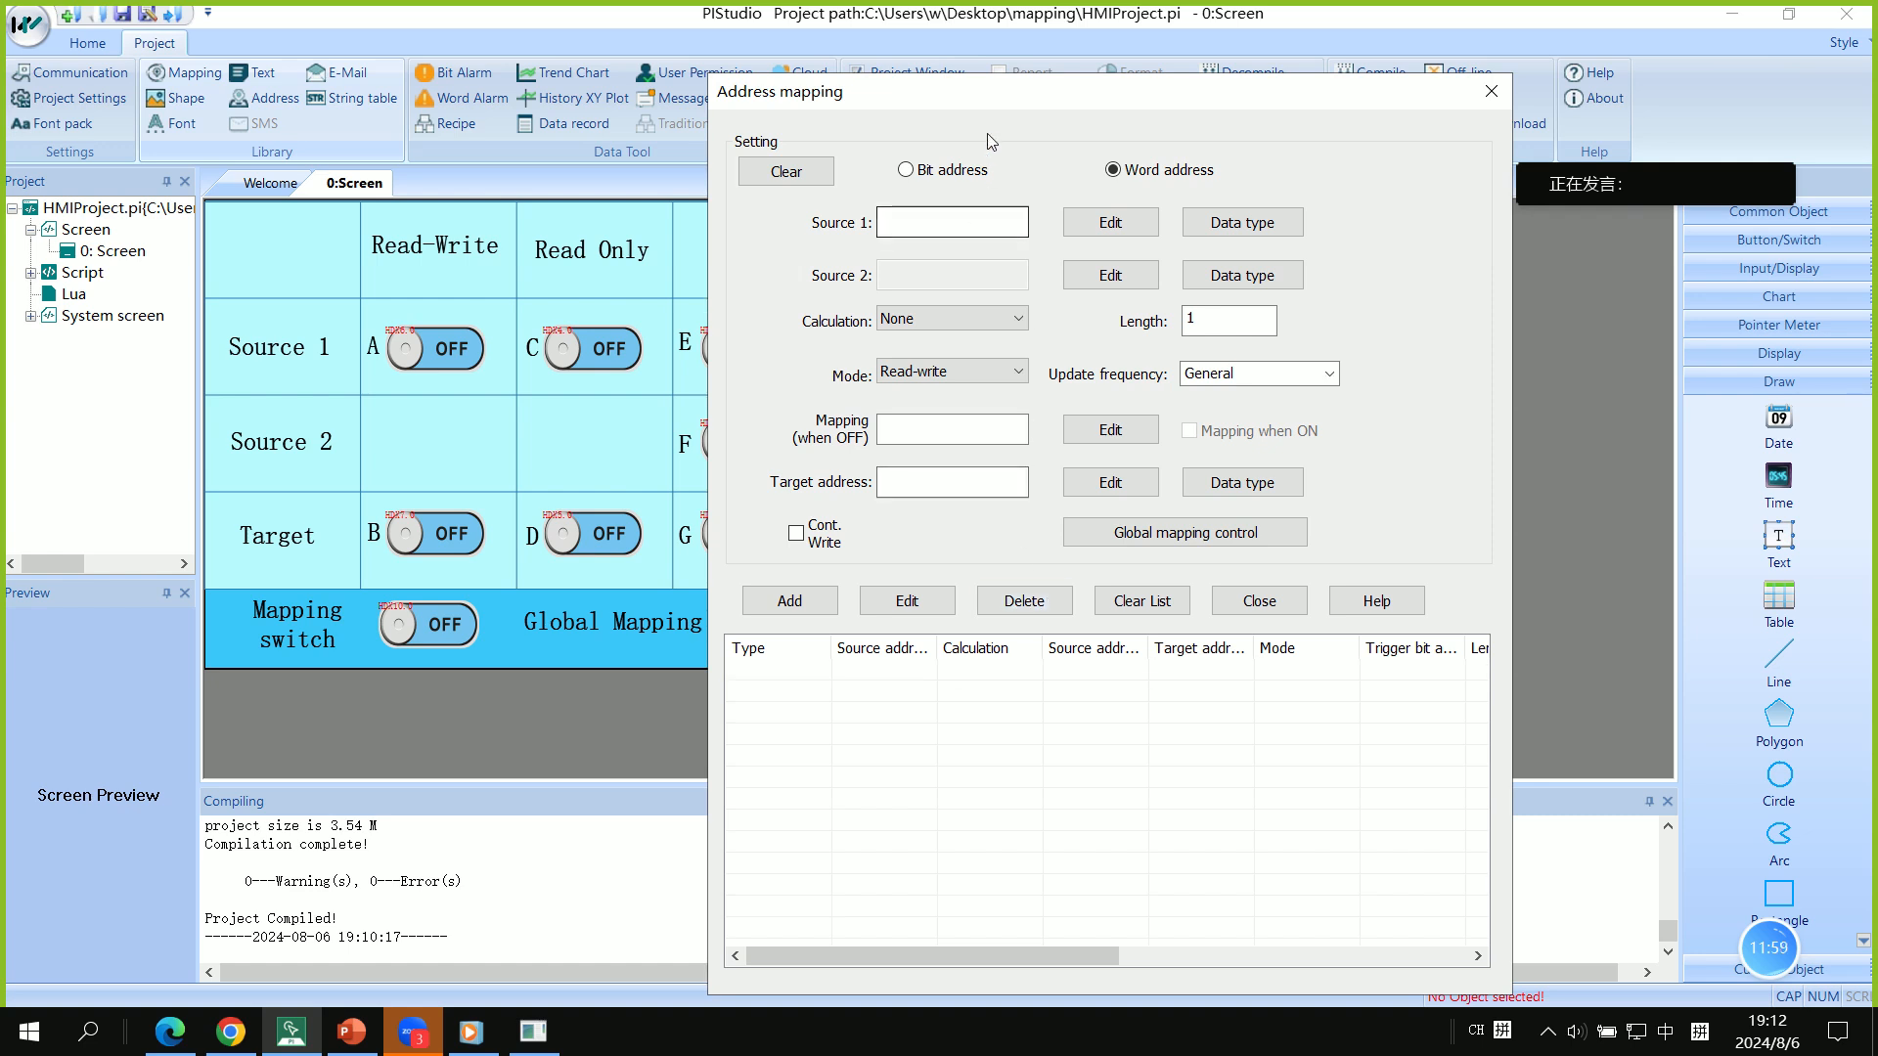
# Set the word mapping's Source 1 to HMI local address HDW11
pyautogui.moveTo(981, 96); pyautogui.dragTo(1236, 180)
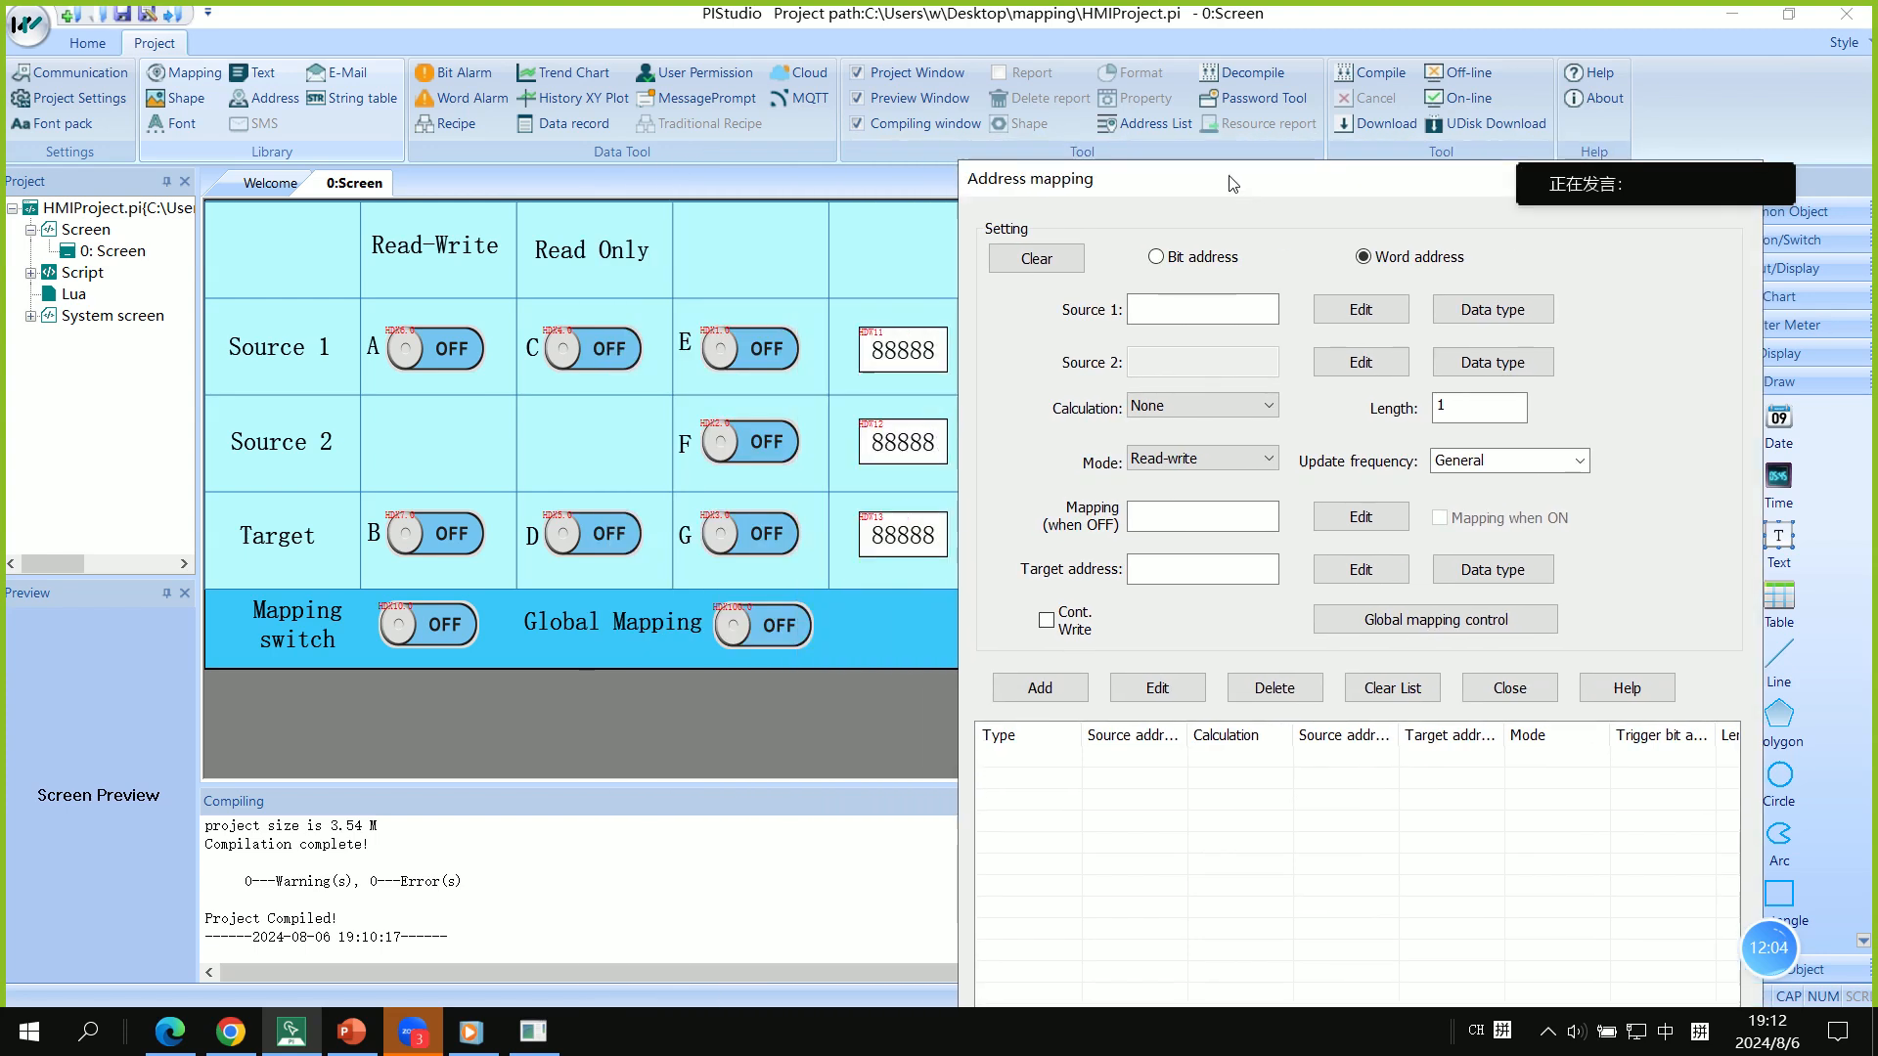
pyautogui.click(1359, 321)
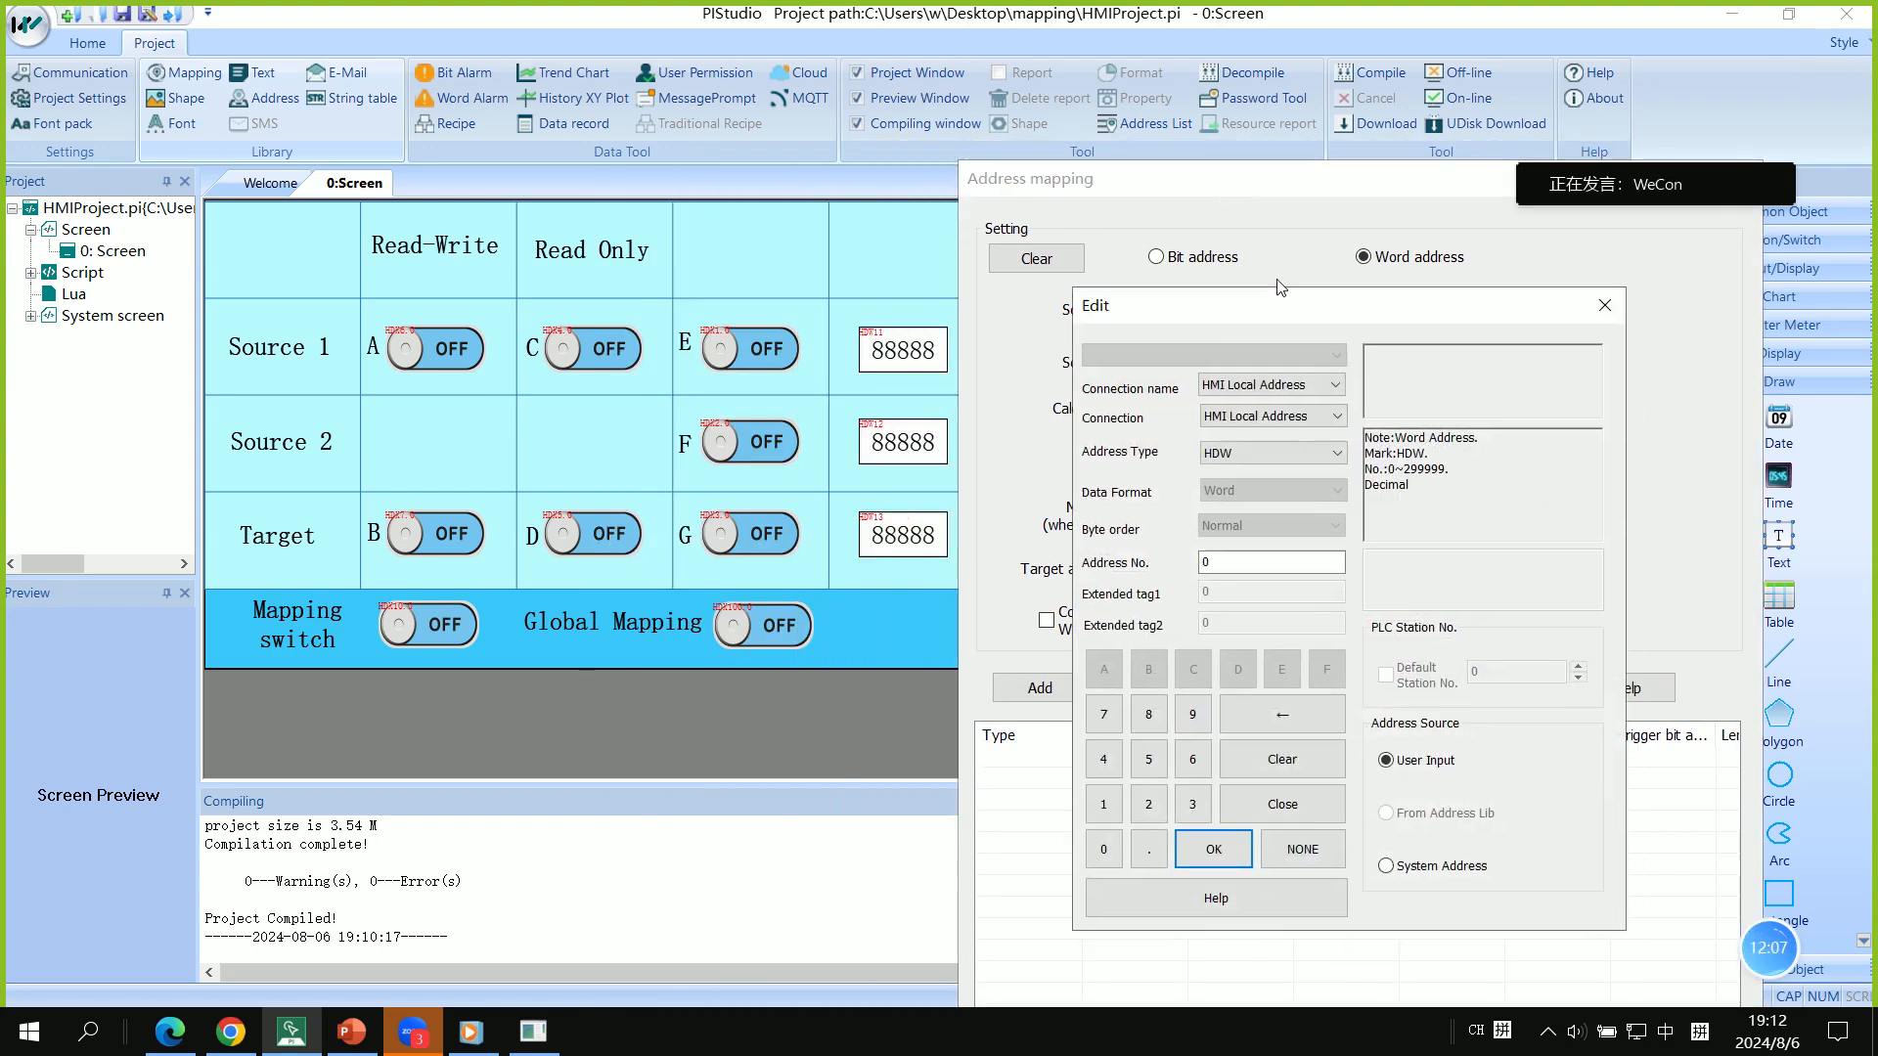
pyautogui.write('11')
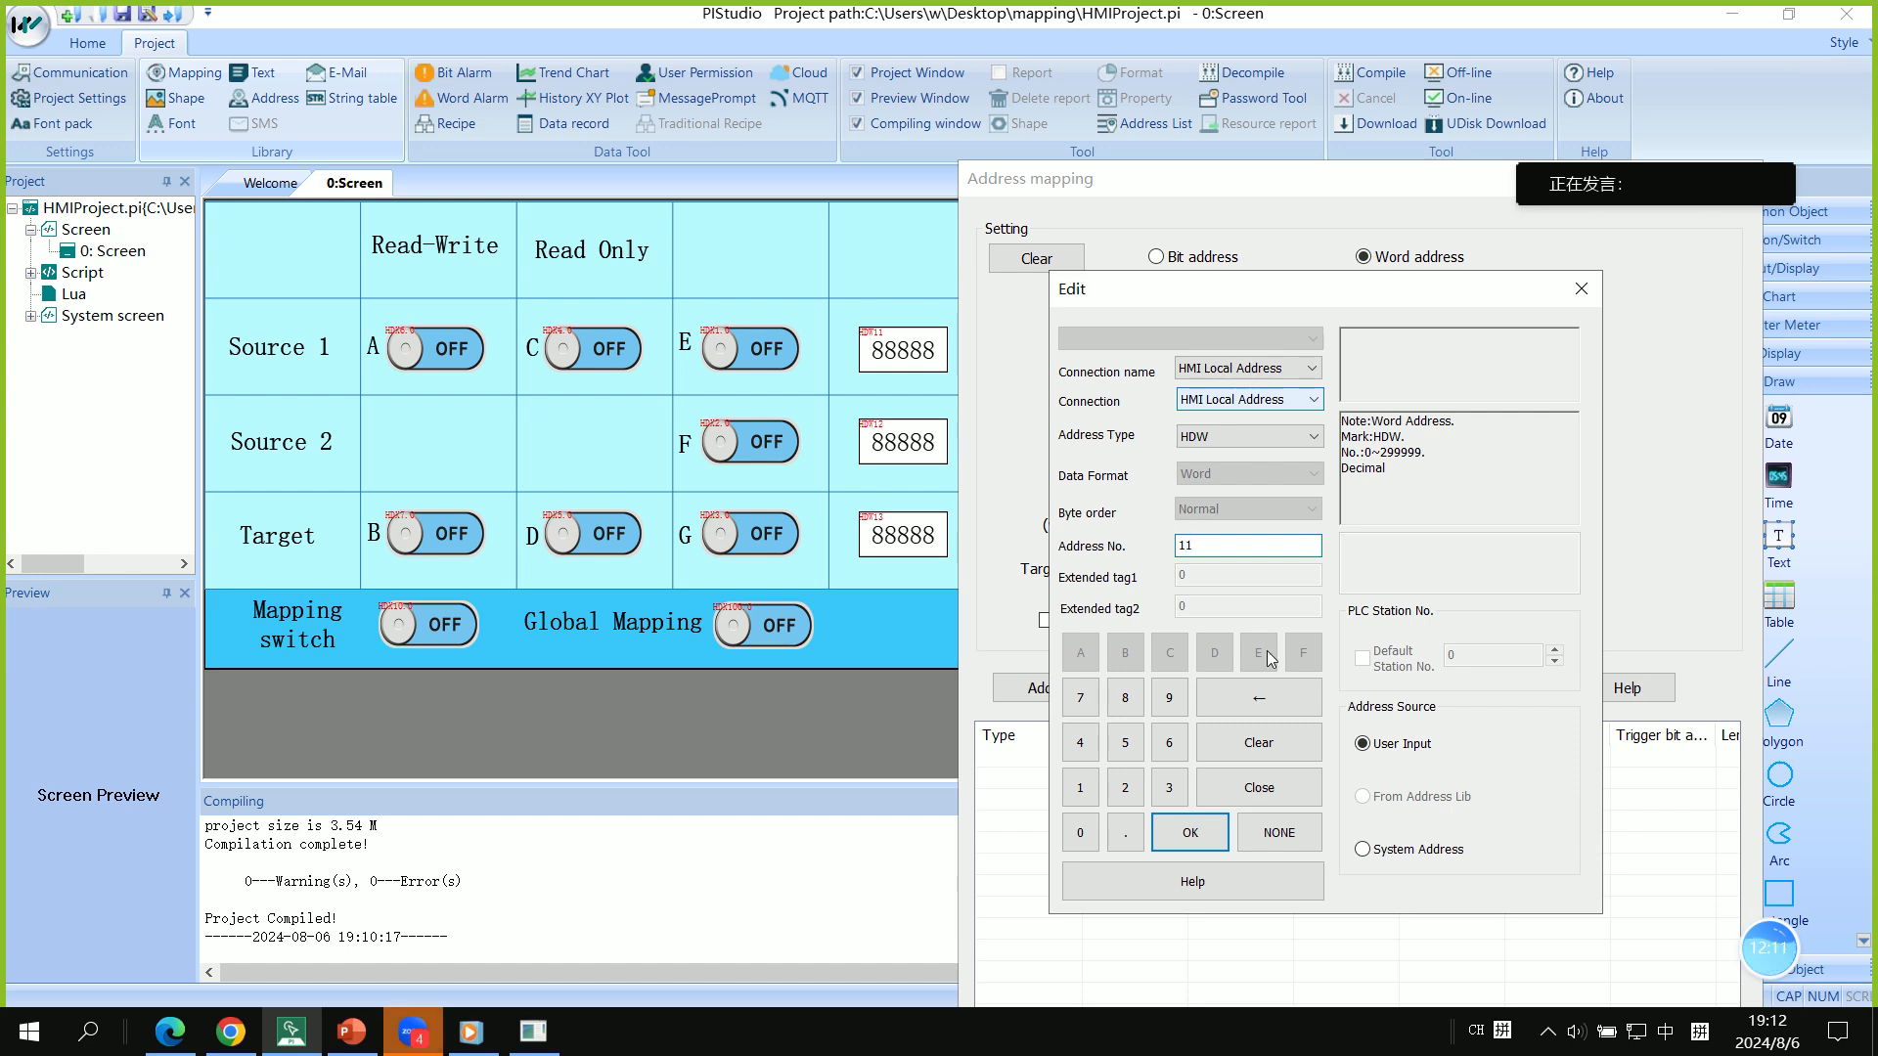
pyautogui.click(1189, 832)
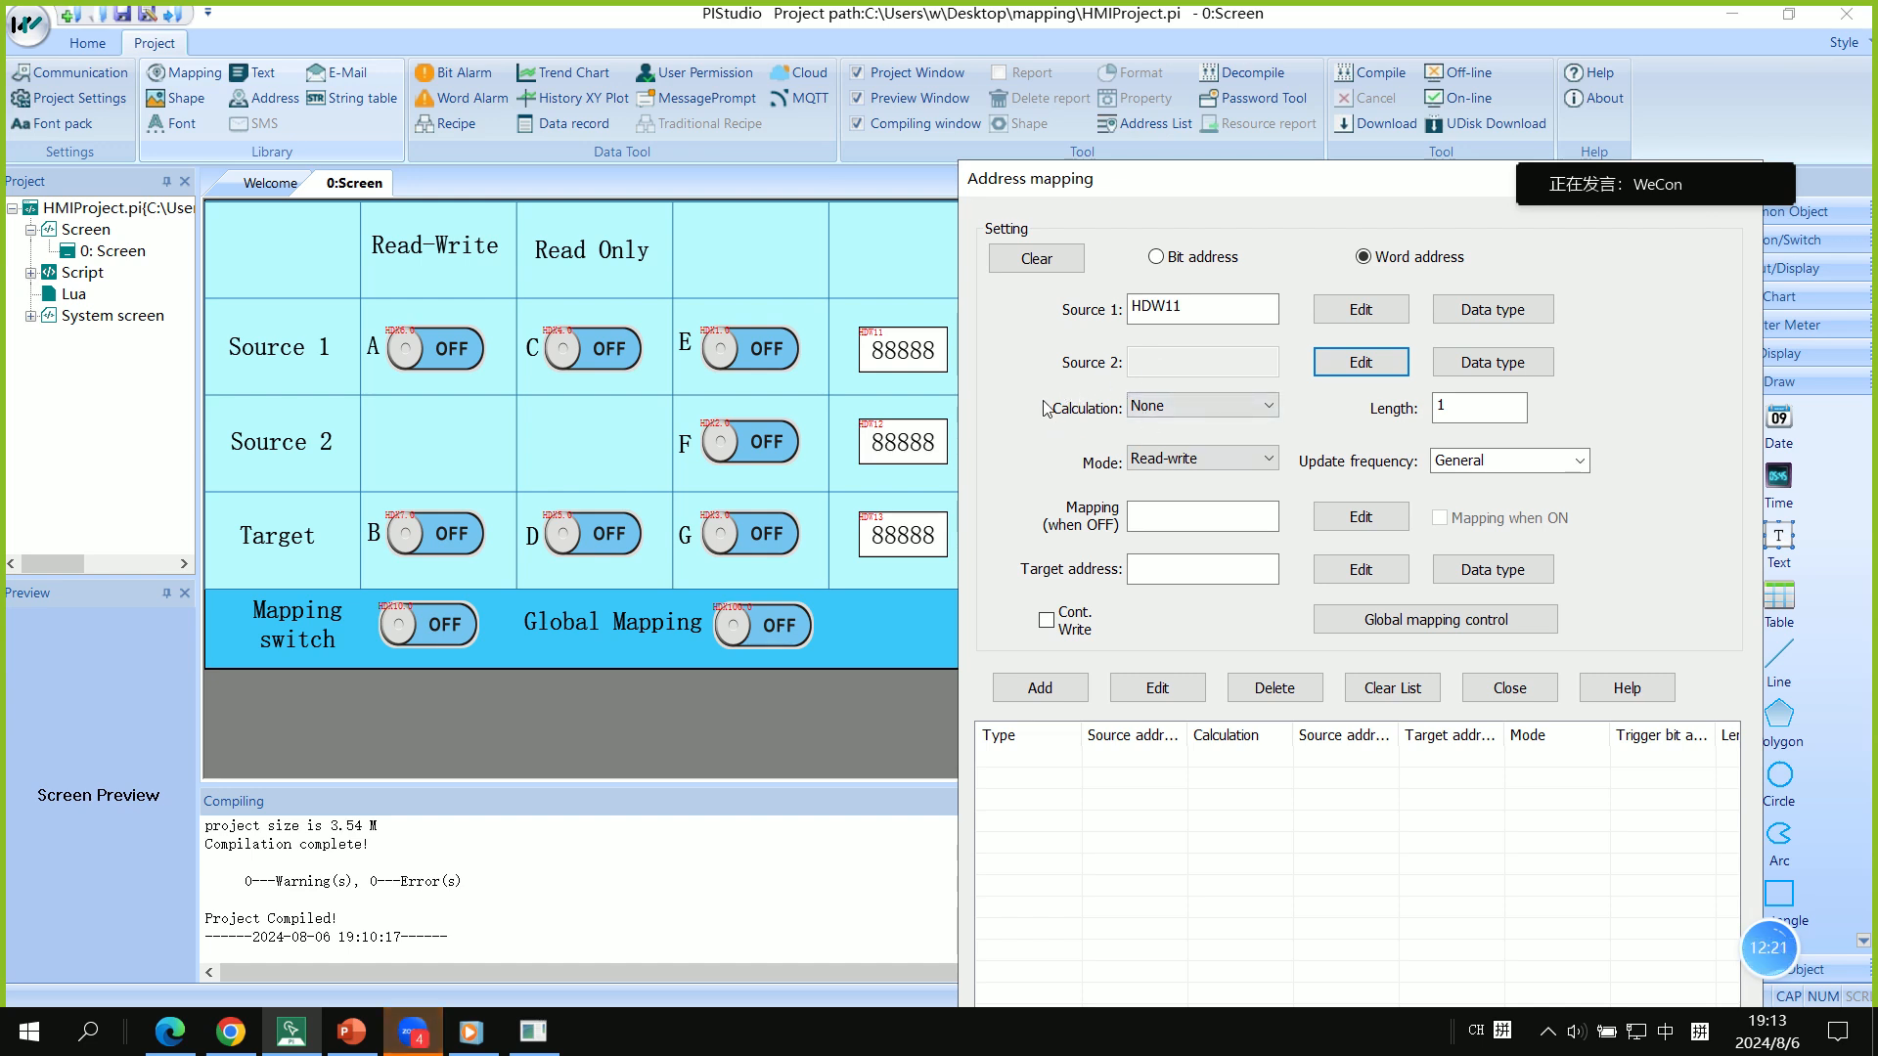
# Set the mapping's calculation to "the power of" and its Source 2 address to HDW12
pyautogui.click(1174, 415)
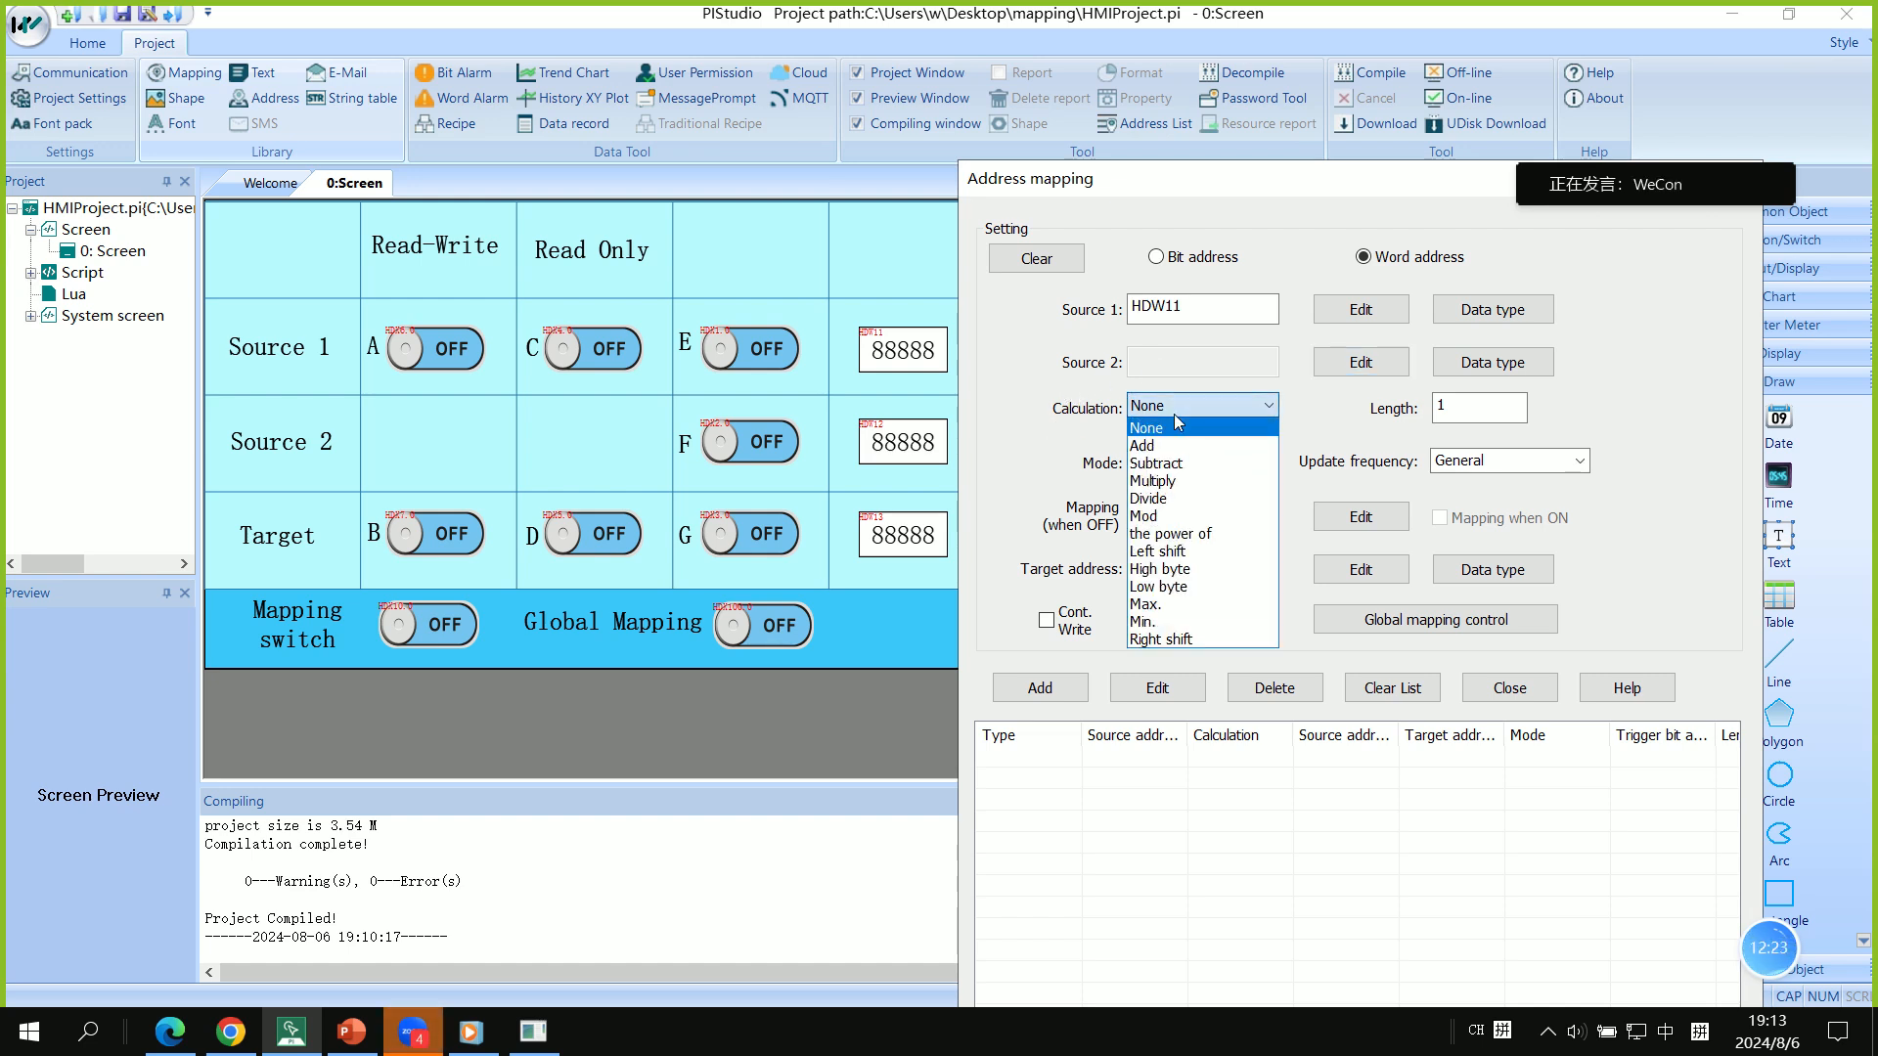
pyautogui.click(1240, 537)
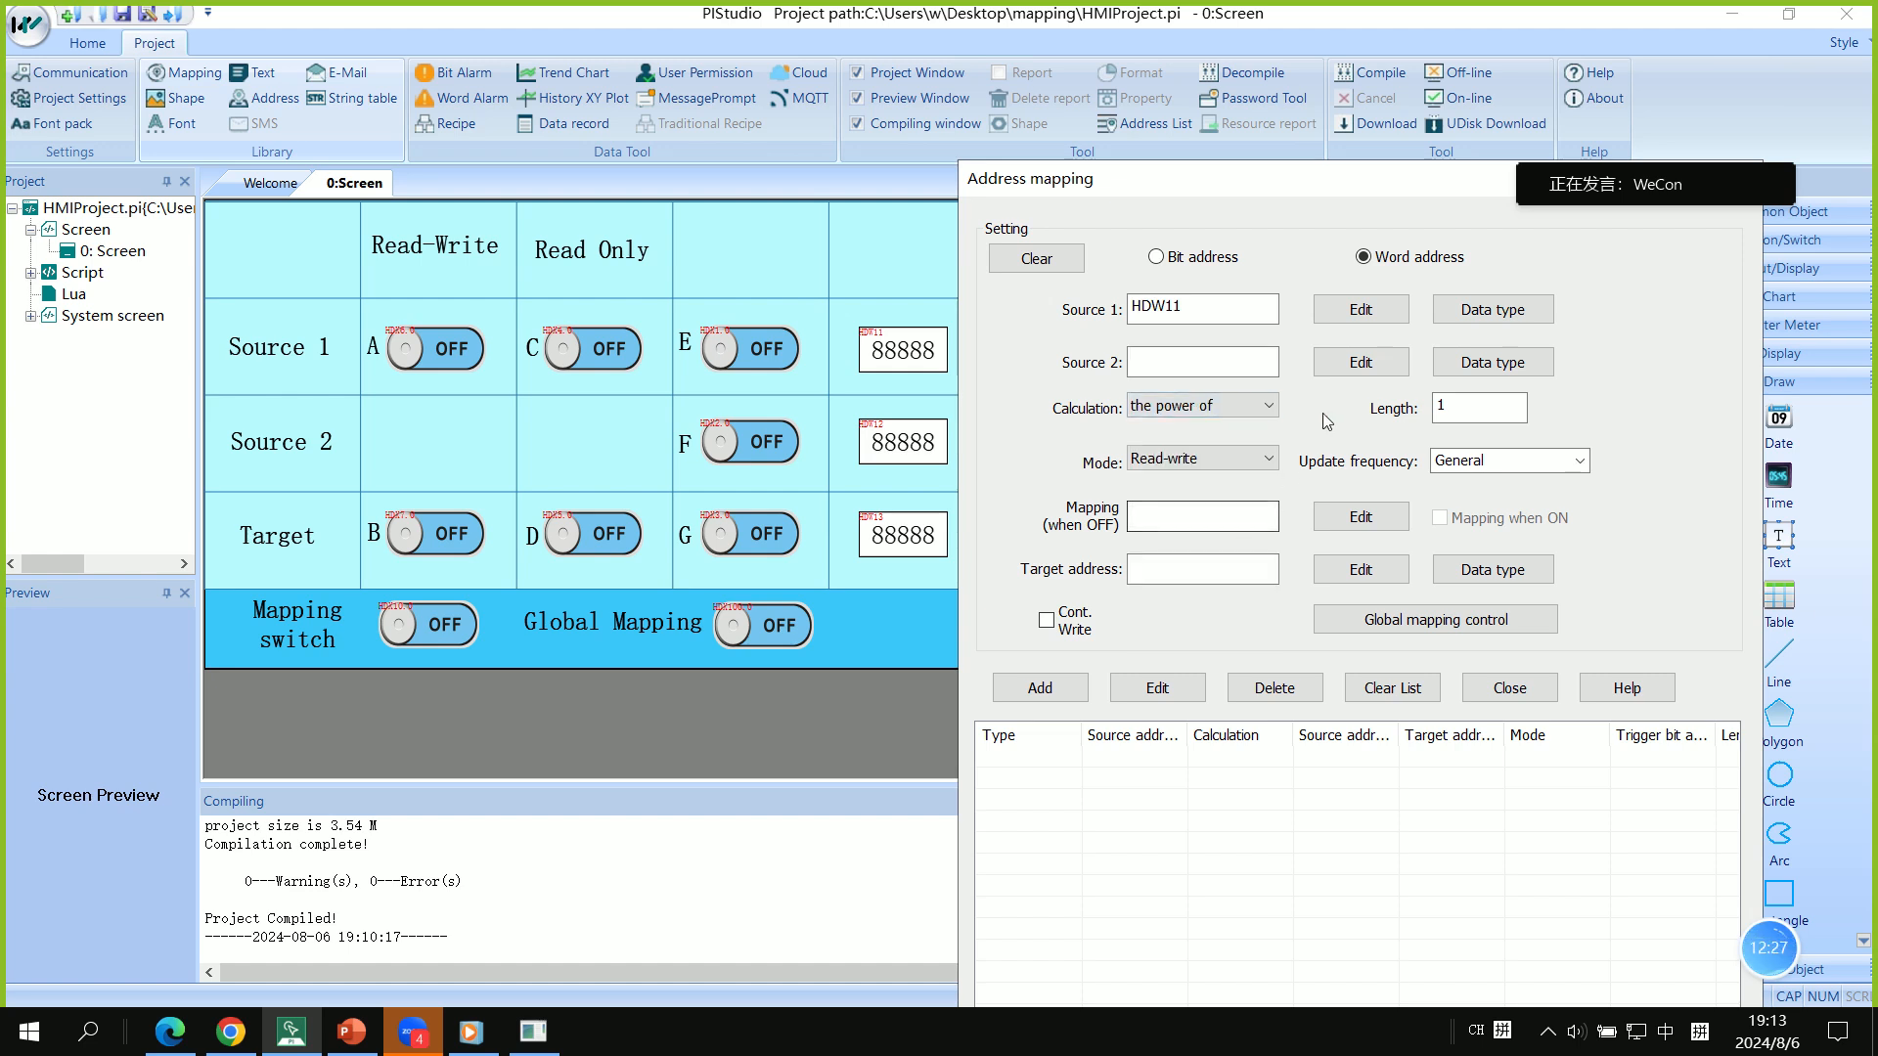
pyautogui.click(1341, 363)
pyautogui.moveTo(1341, 314); pyautogui.dragTo(1457, 272)
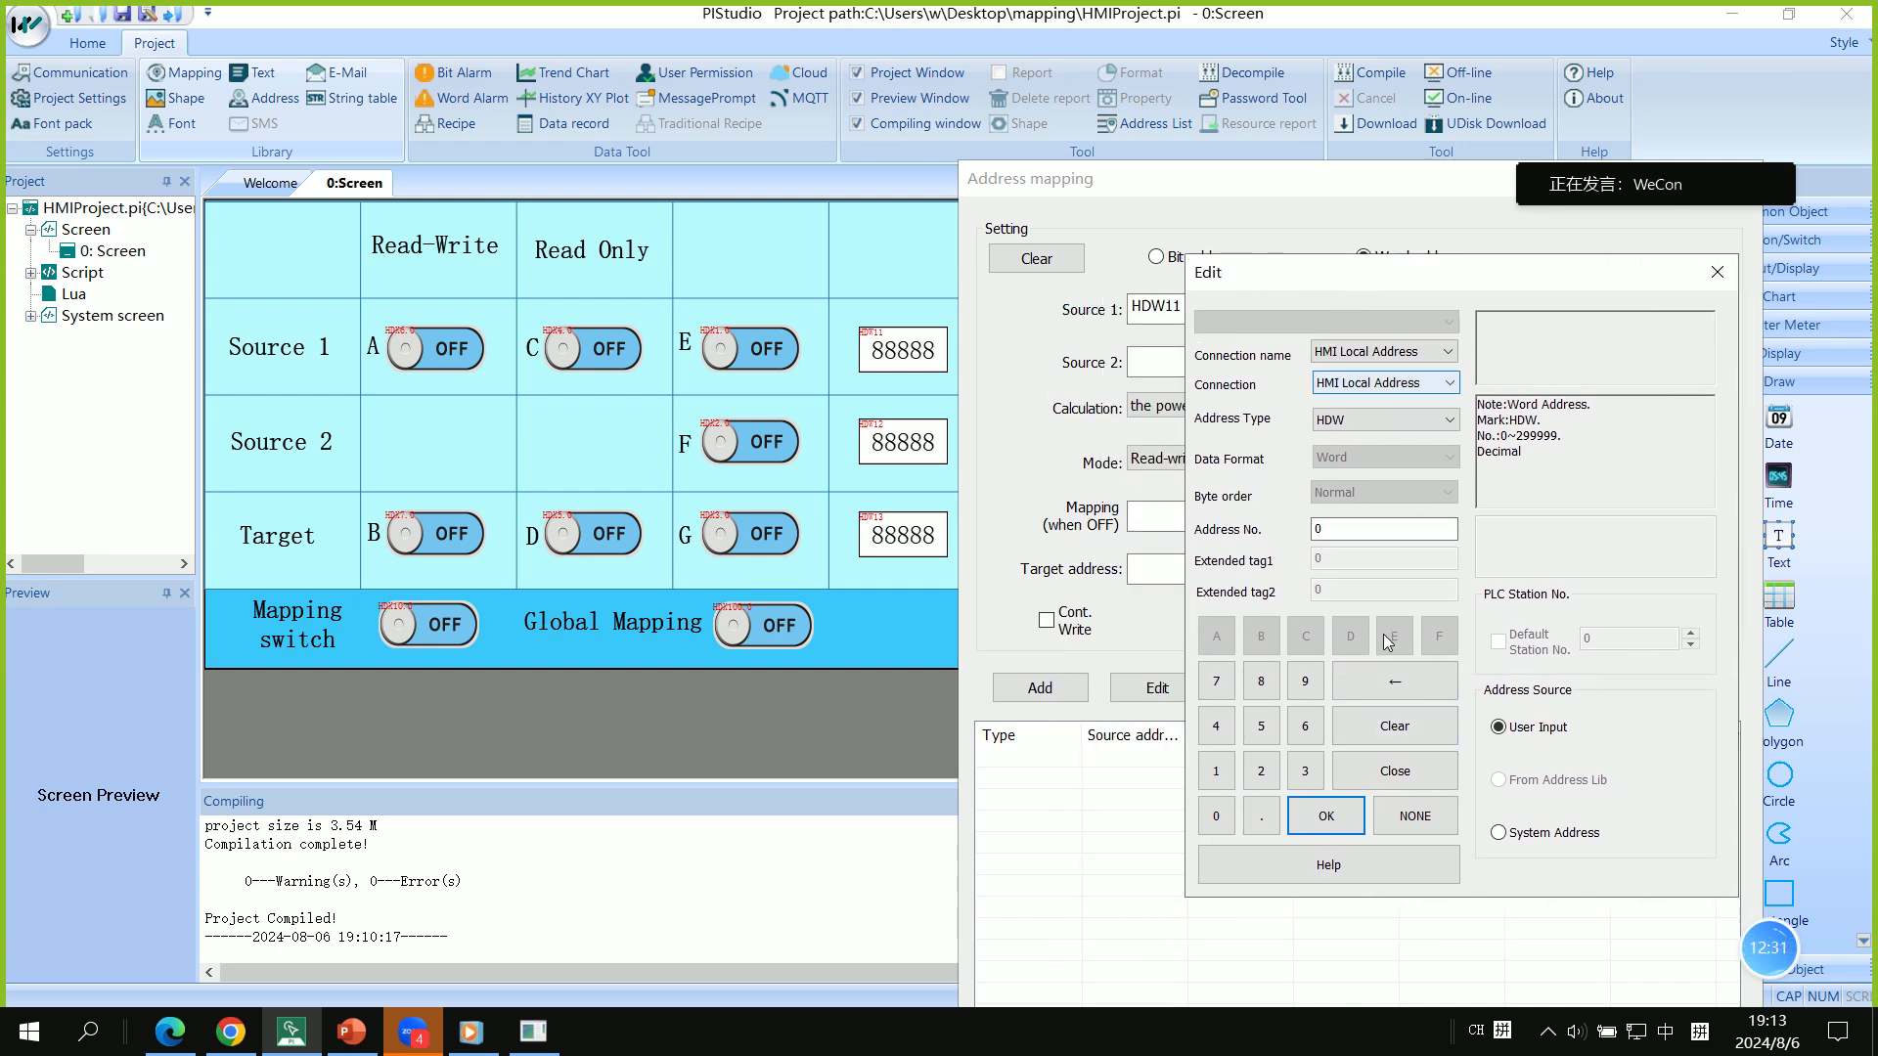
pyautogui.click(1222, 773)
pyautogui.click(1260, 771)
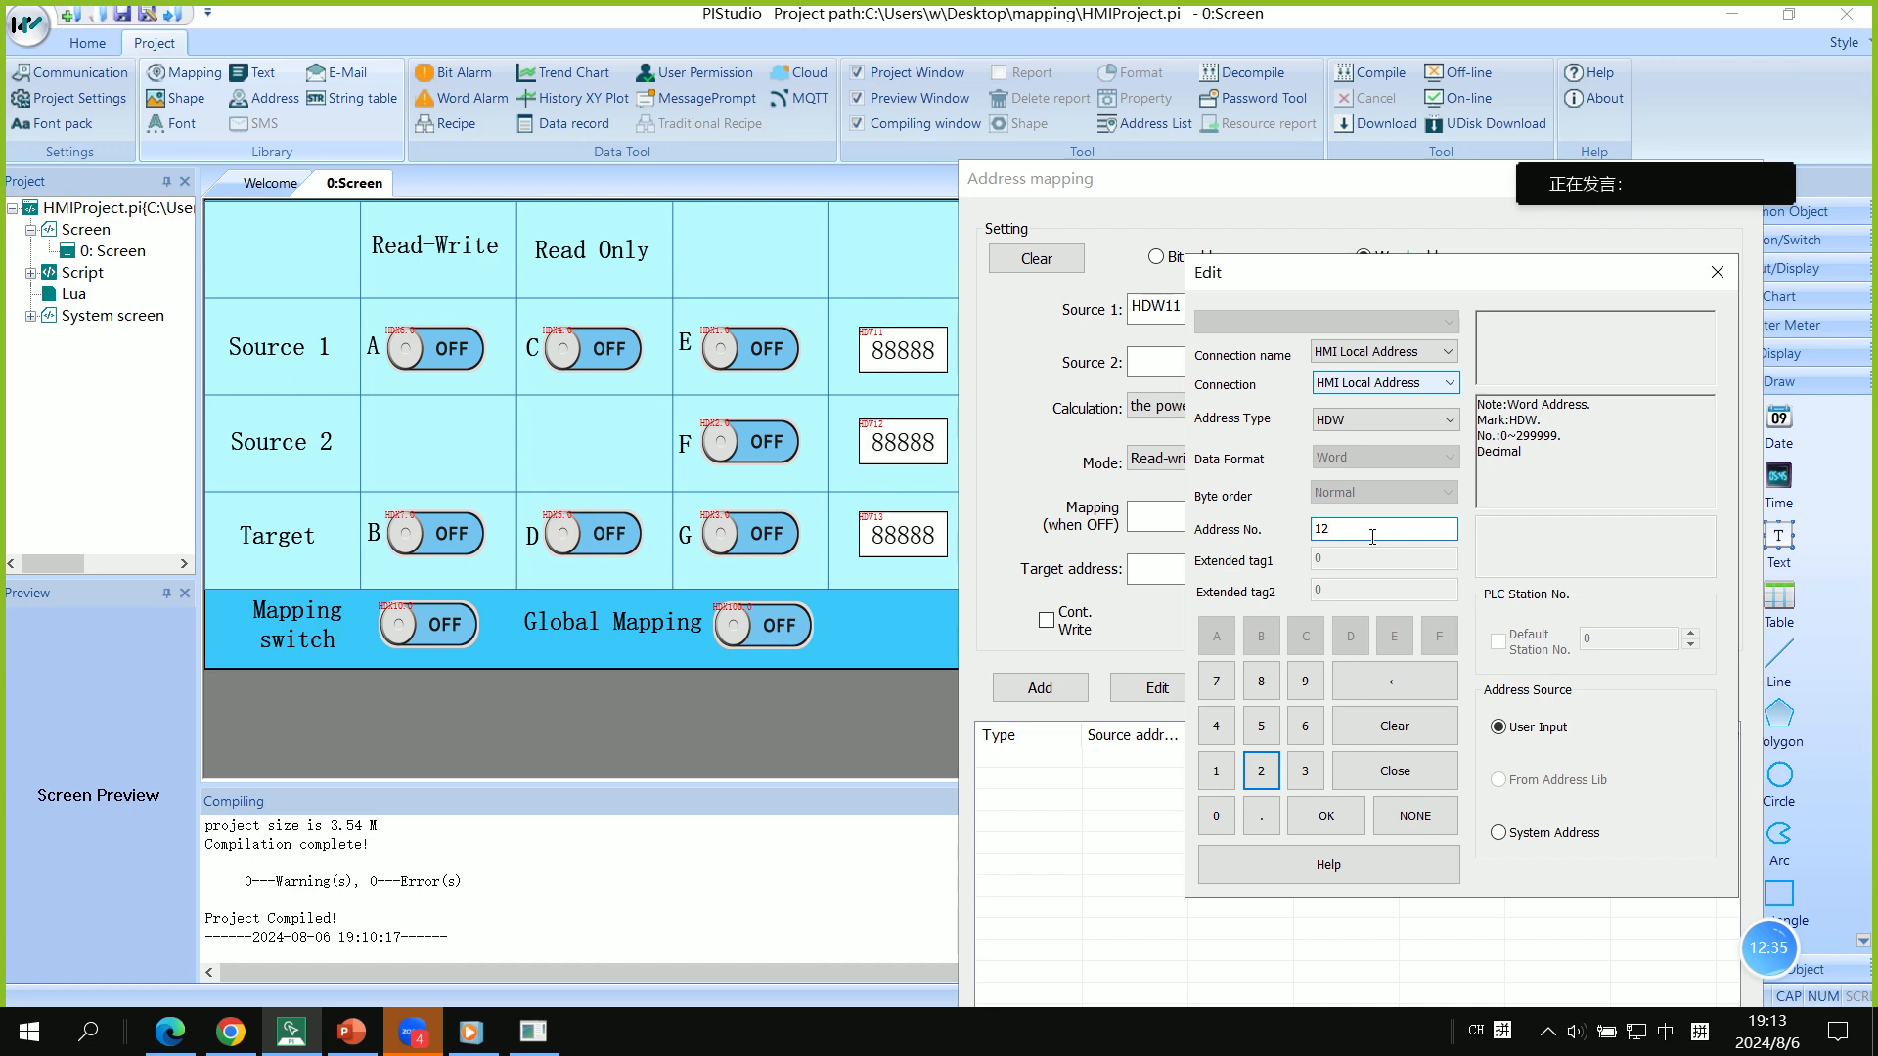
pyautogui.click(1326, 816)
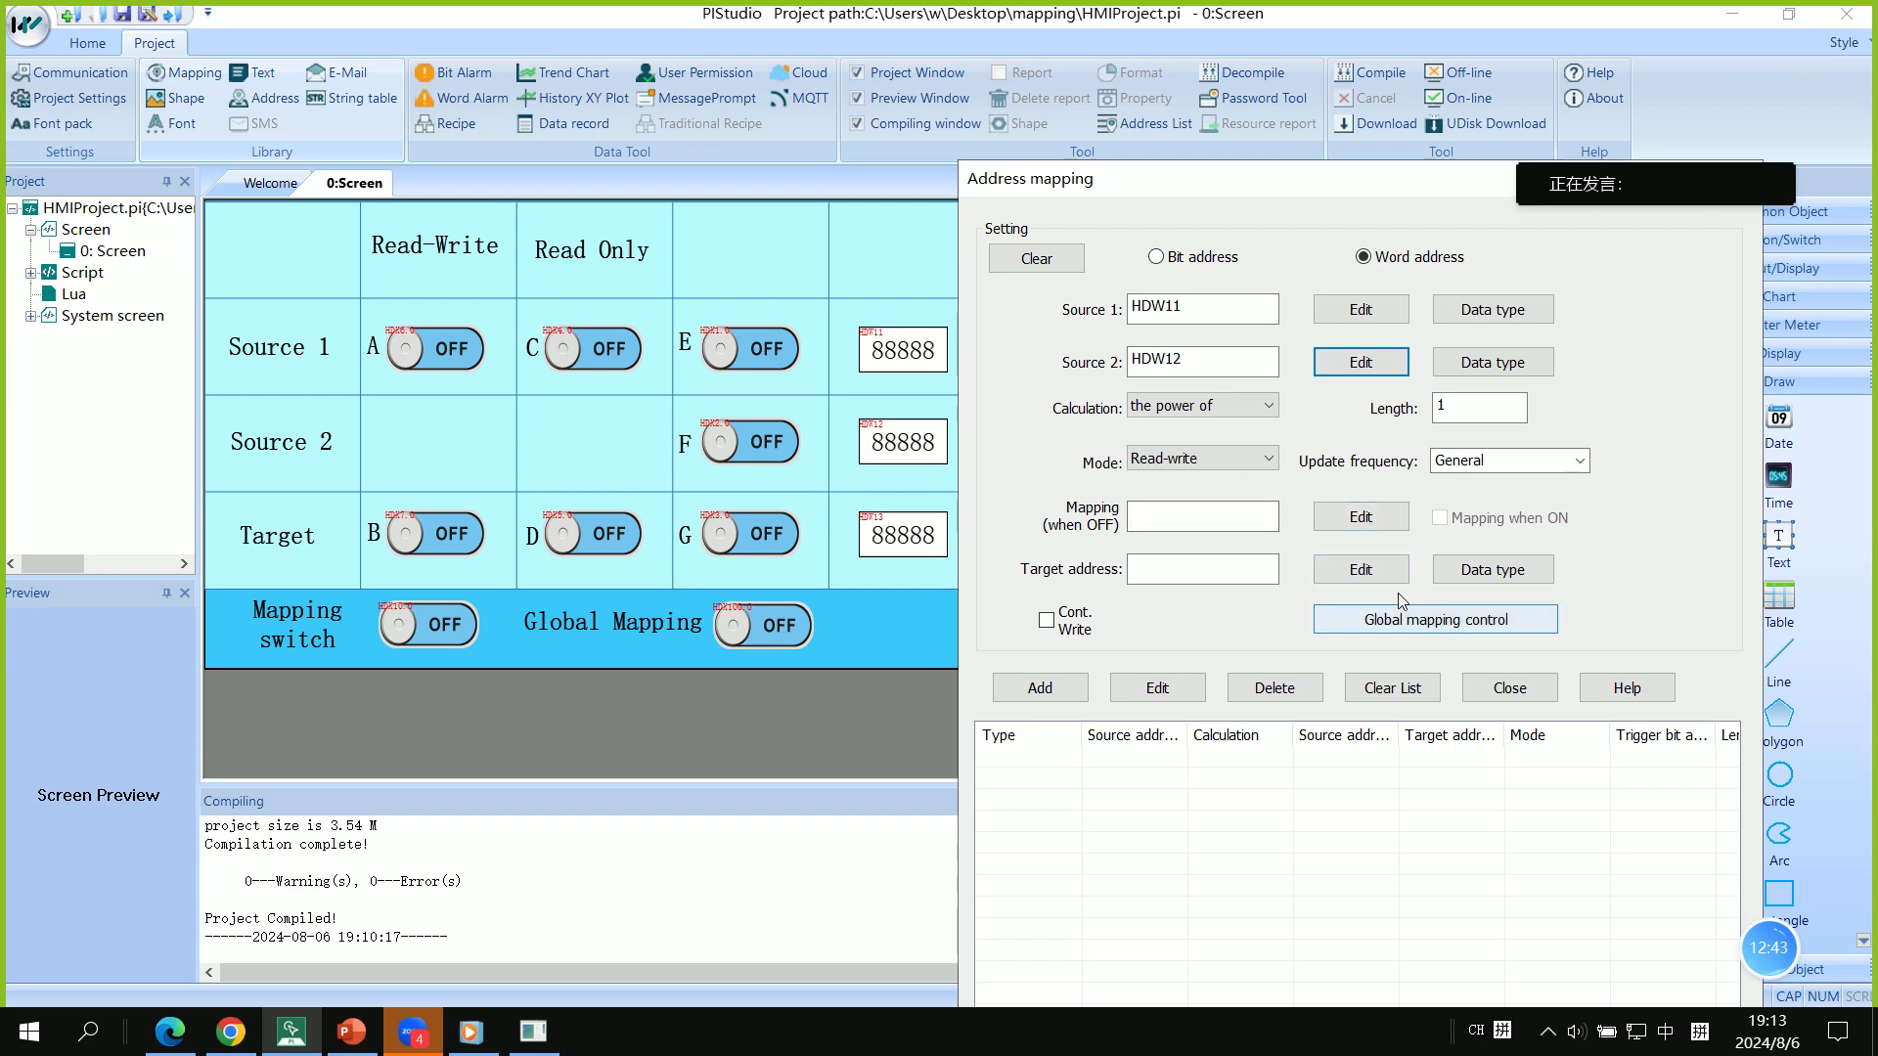
# Assign HDX10.0 as the mapping's trigger bit, with mapping active when ON
pyautogui.click(1361, 518)
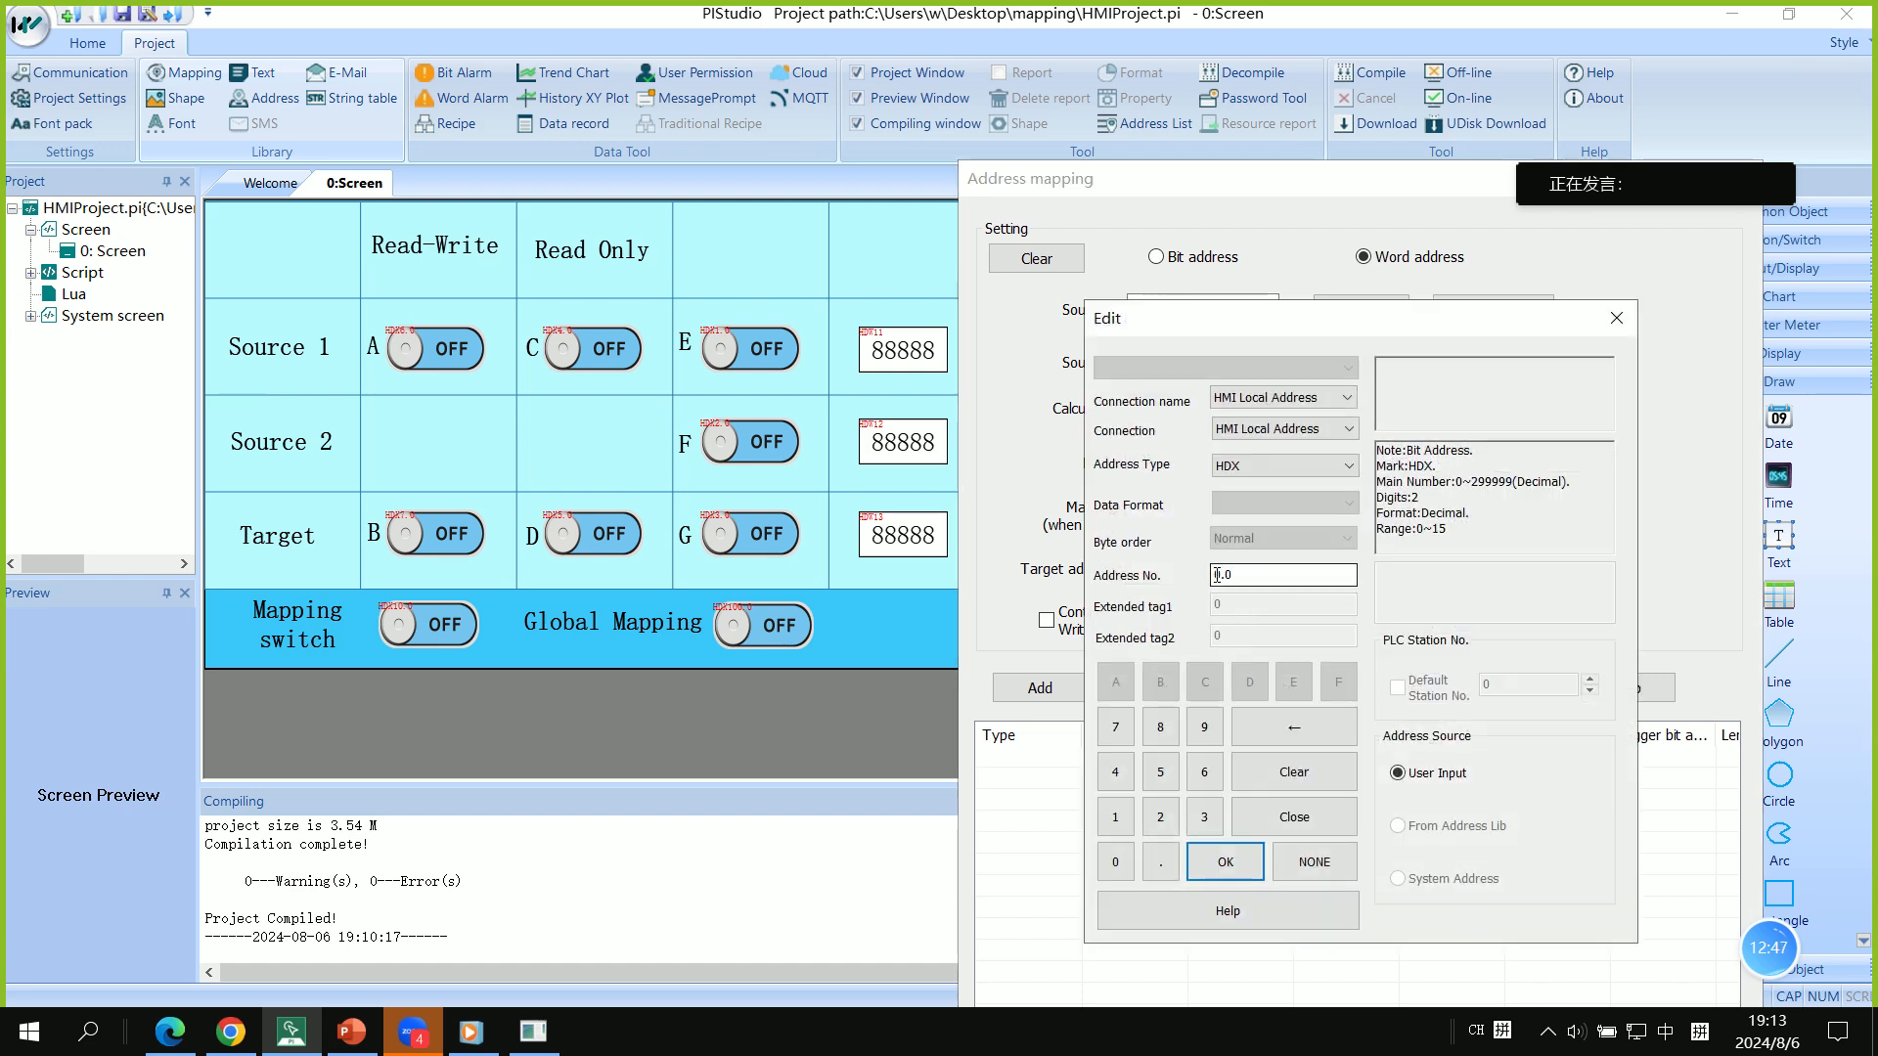
pyautogui.click(1216, 575)
pyautogui.write('10.0')
pyautogui.click(1234, 860)
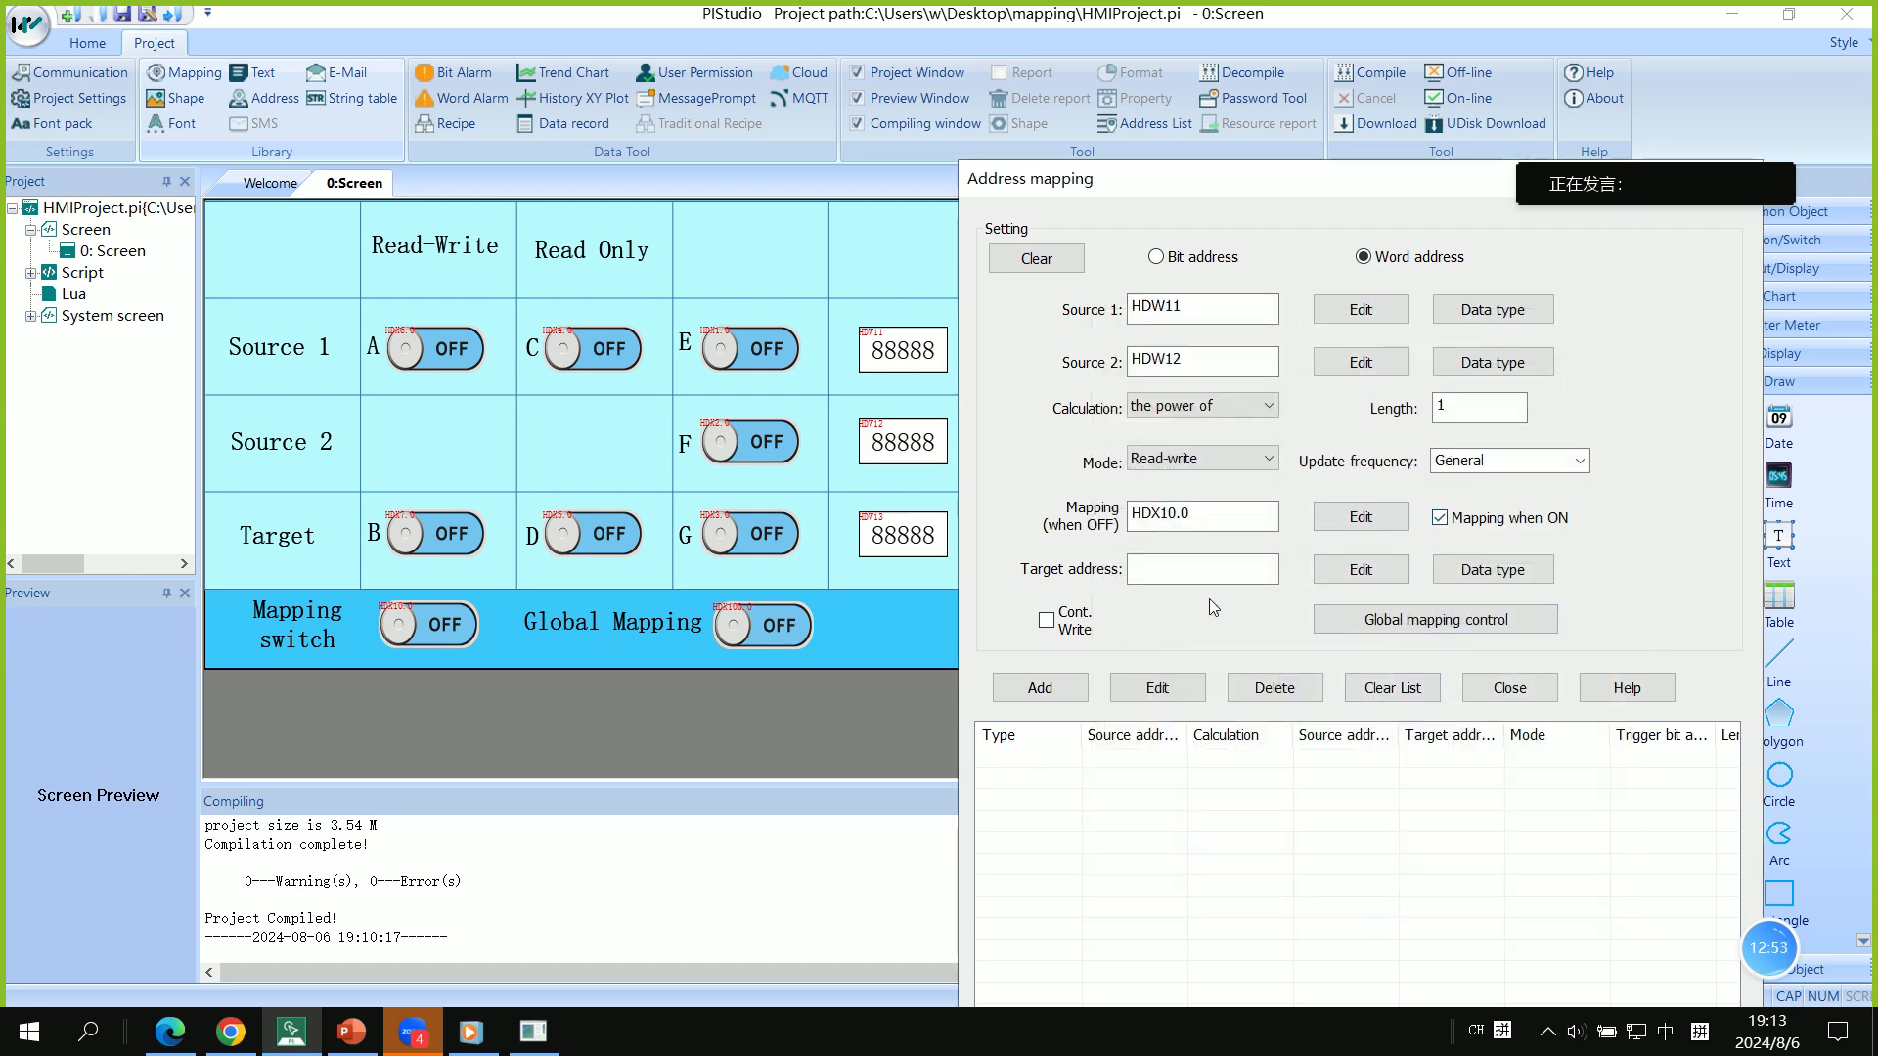
# Set the word mapping's target address to HDW13
pyautogui.click(1360, 569)
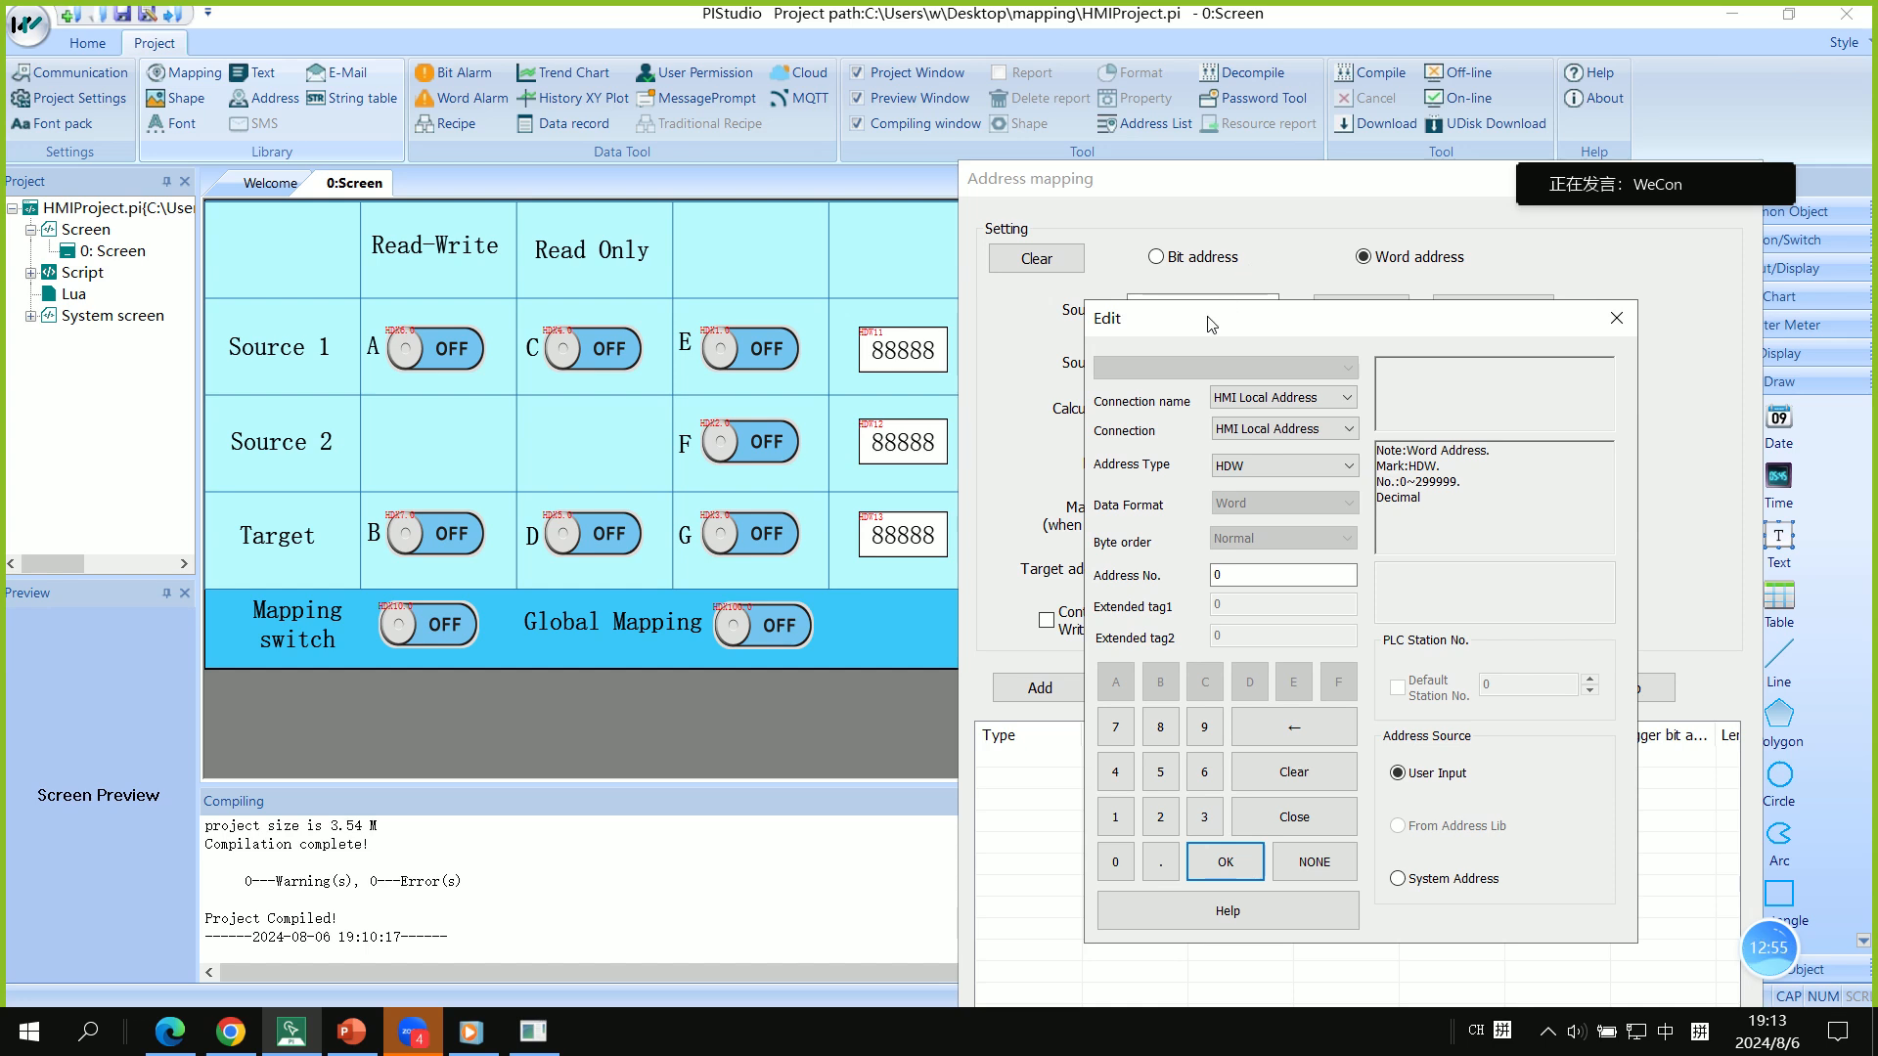
pyautogui.moveTo(1206, 321); pyautogui.dragTo(1137, 255)
pyautogui.doubleClick(1175, 515)
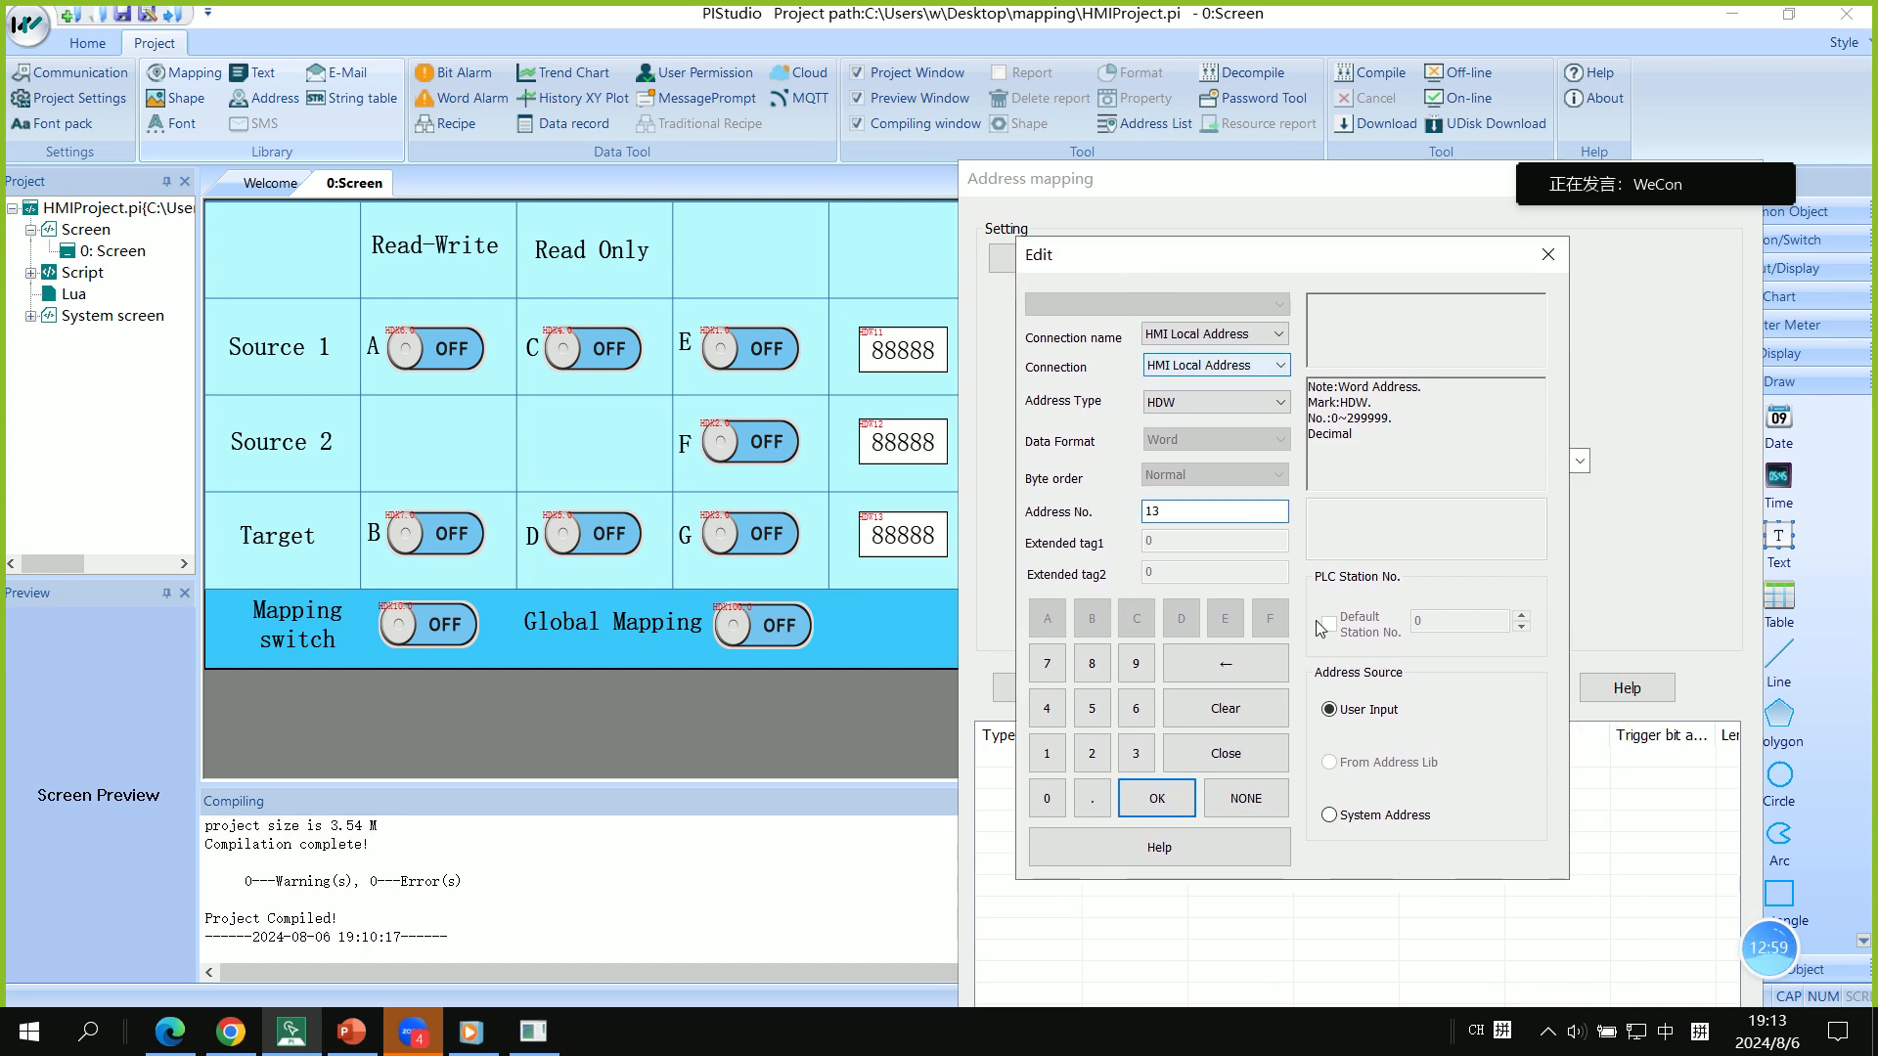
pyautogui.click(1156, 798)
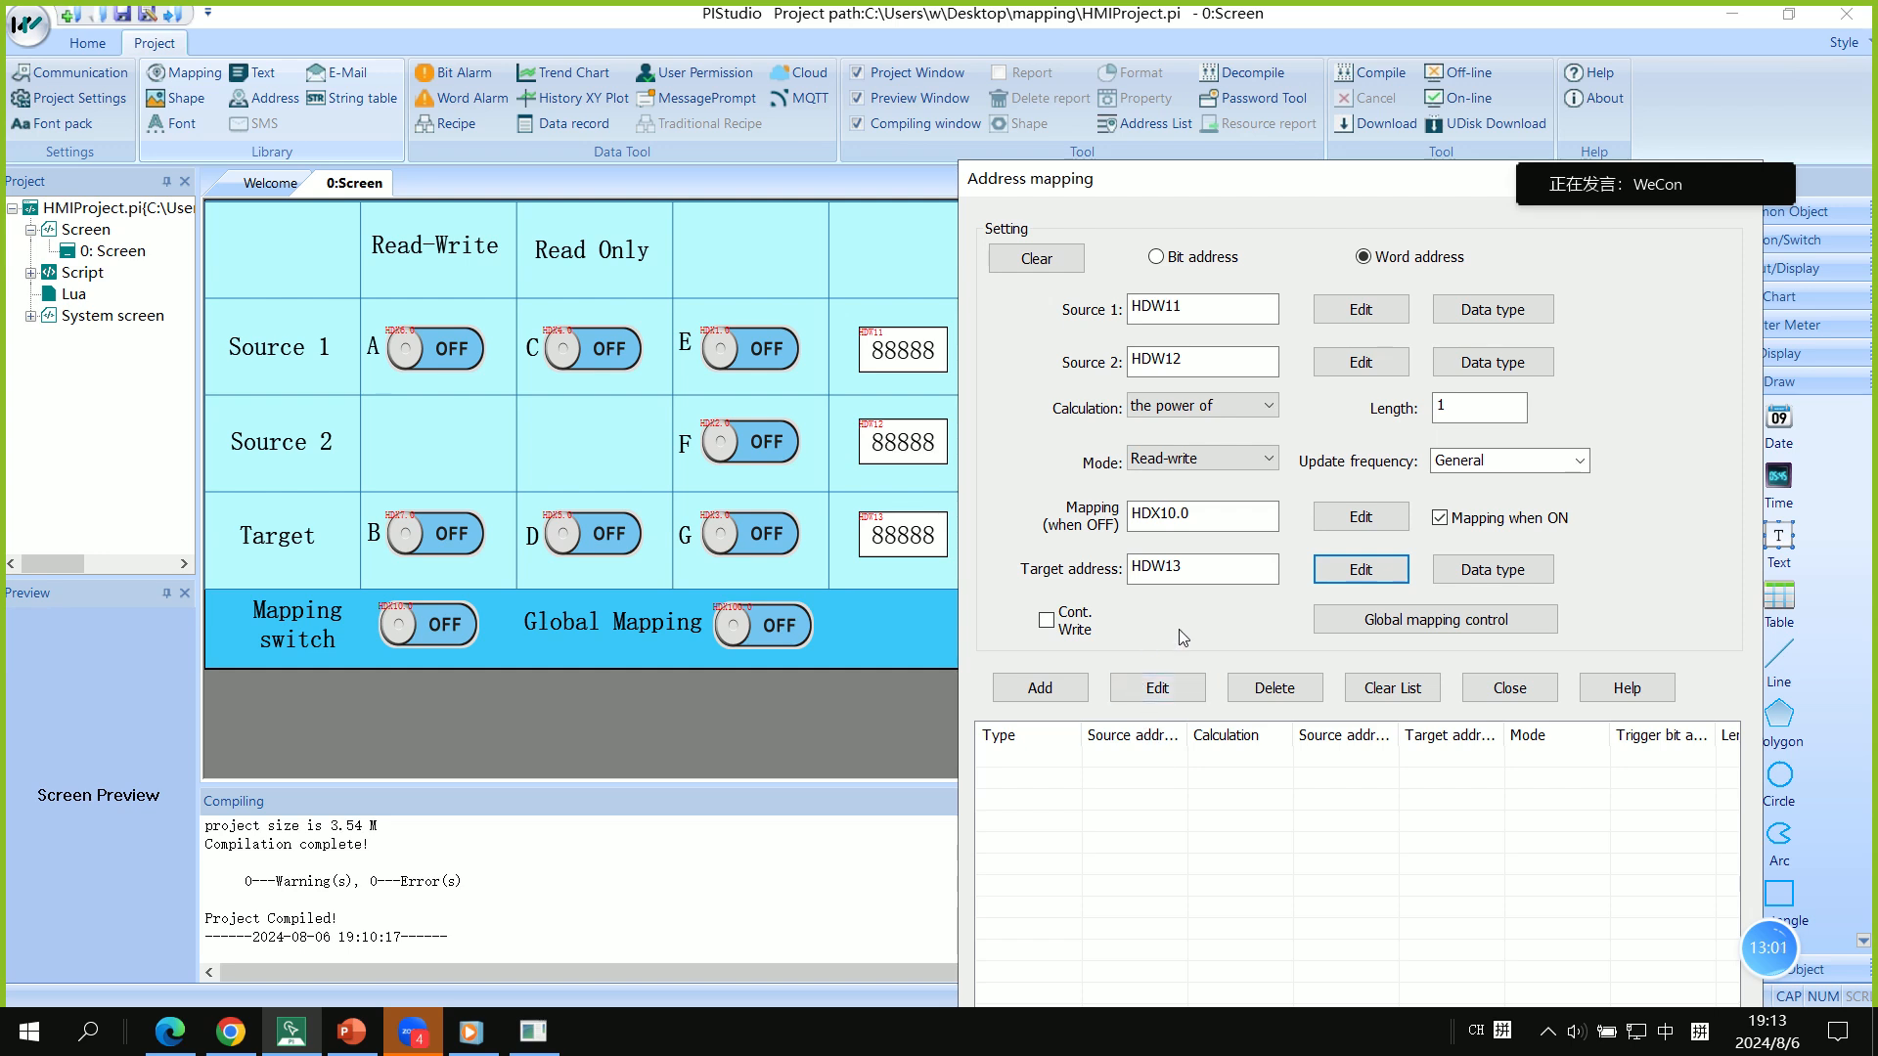
# Confirm the global mapping control with bit HDX100.0 enabled when ON, and add the word mapping to the list
pyautogui.click(1359, 636)
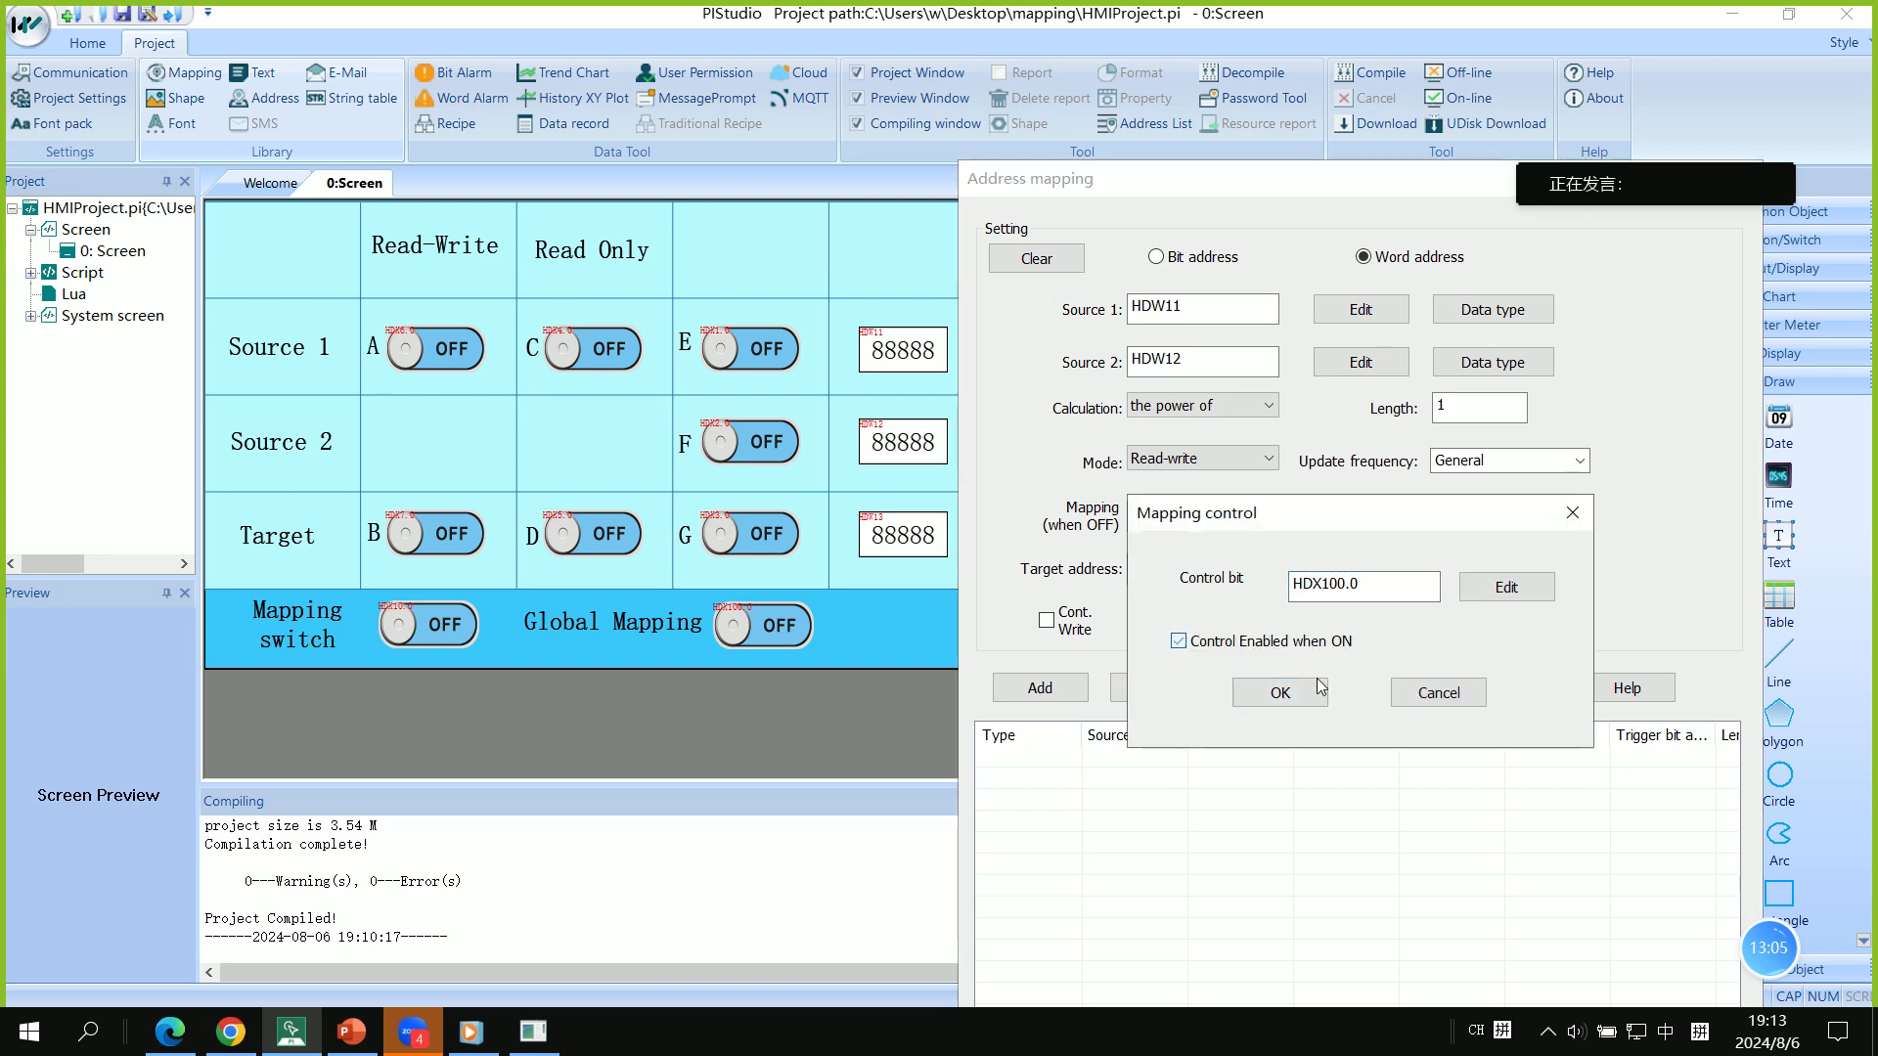
pyautogui.click(1318, 688)
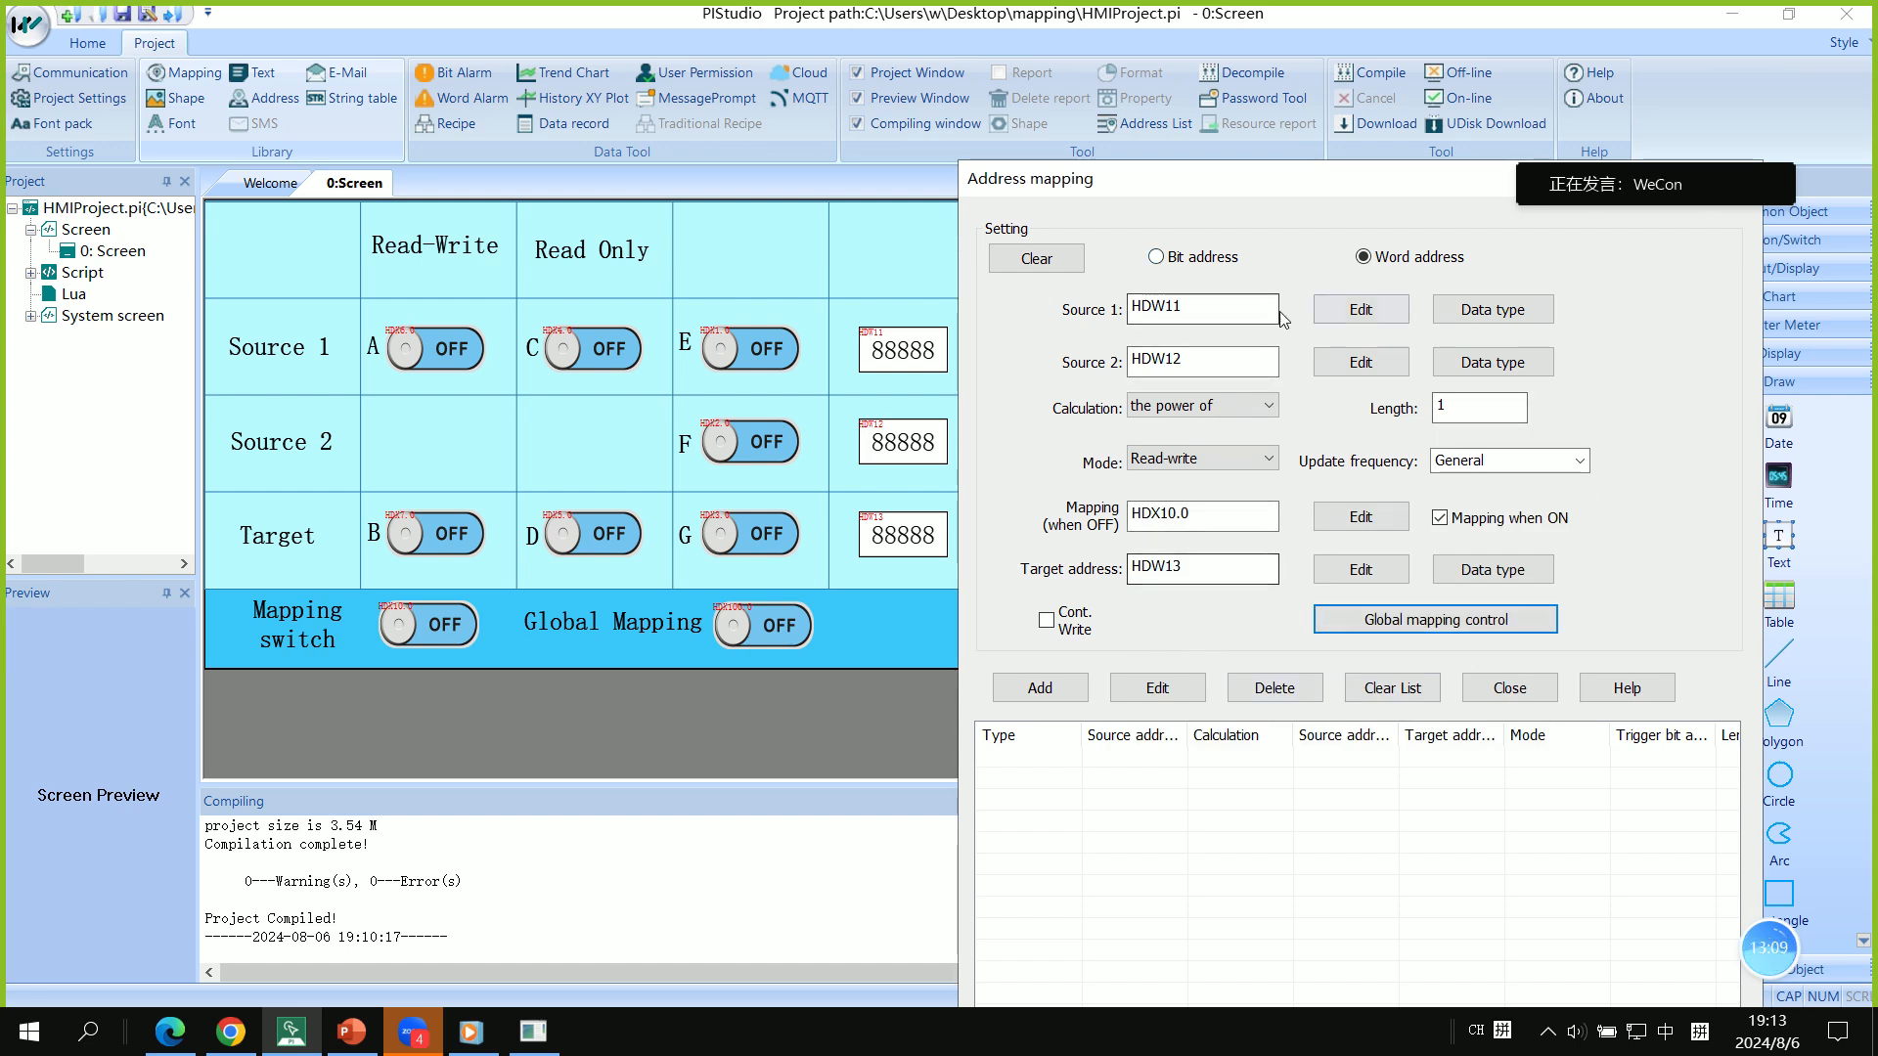
pyautogui.click(1052, 700)
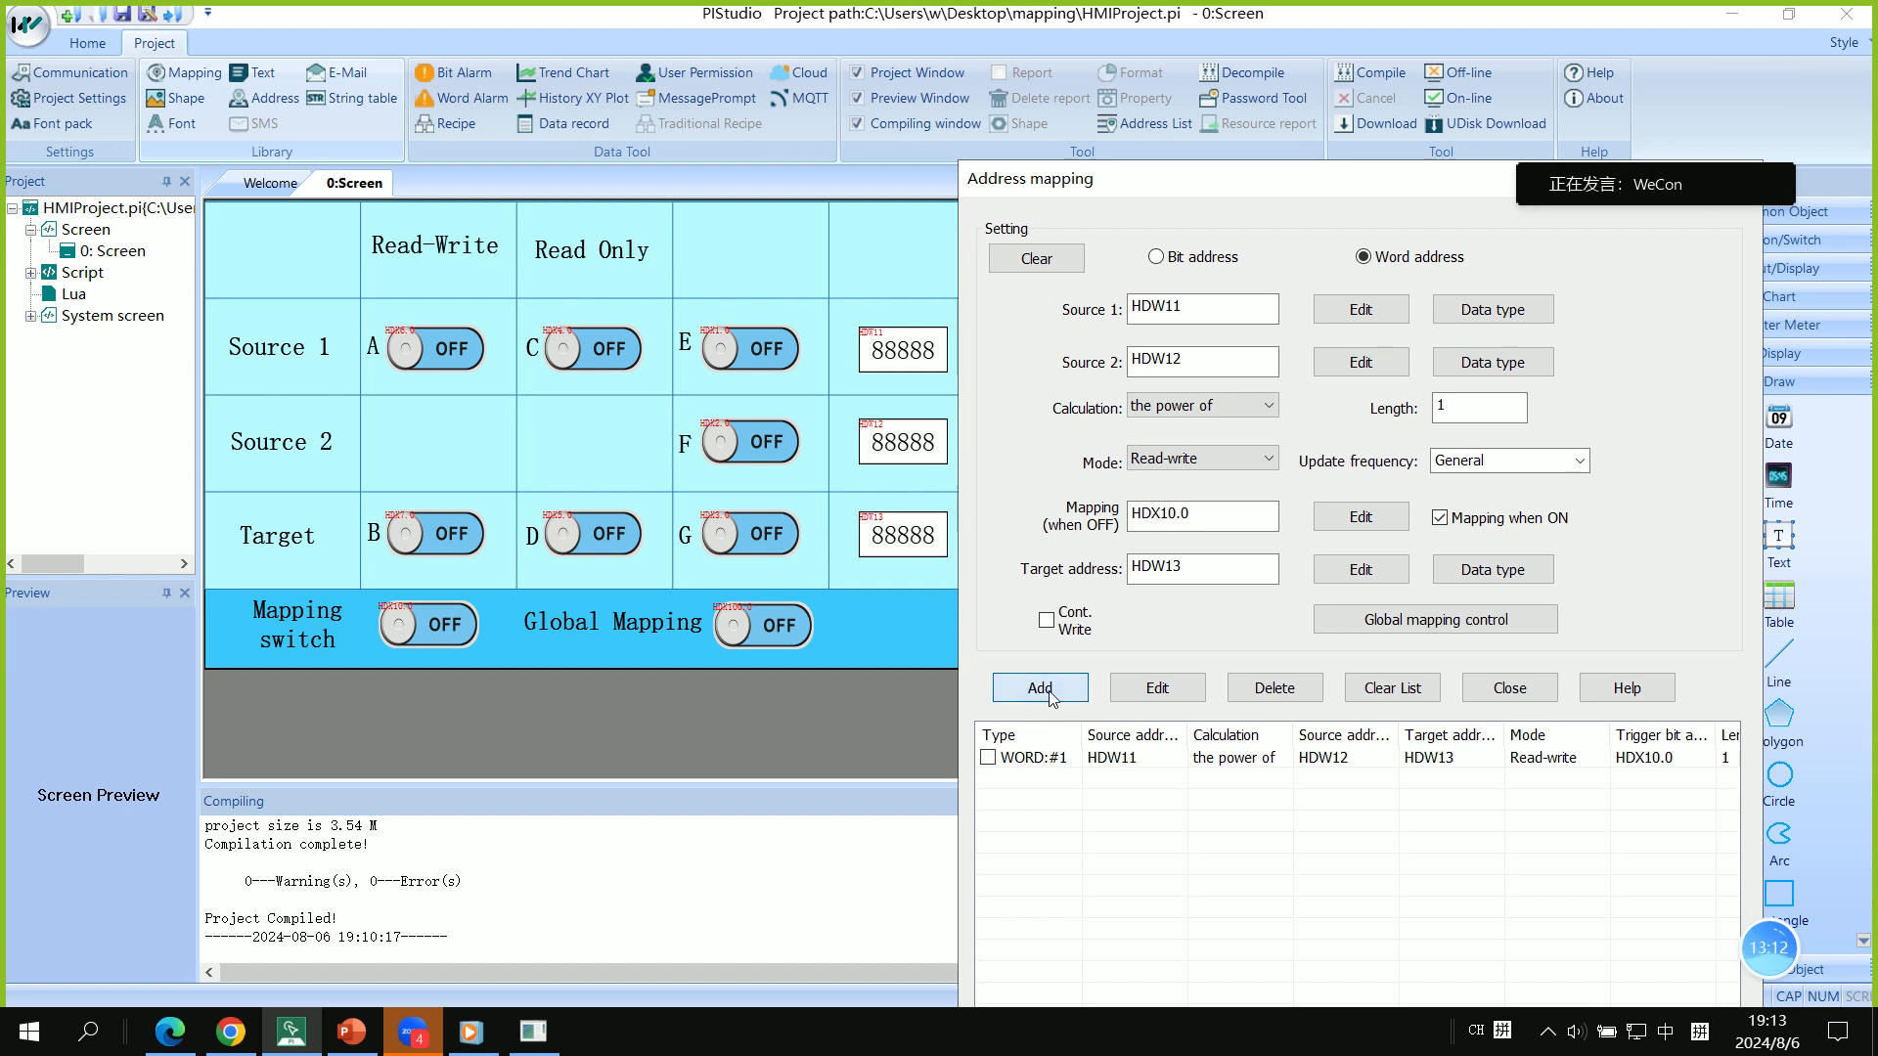
# Select the listed word mapping, change its Source 1 address to HDW15 and apply the modification
pyautogui.click(1130, 765)
pyautogui.click(1499, 779)
pyautogui.click(1558, 761)
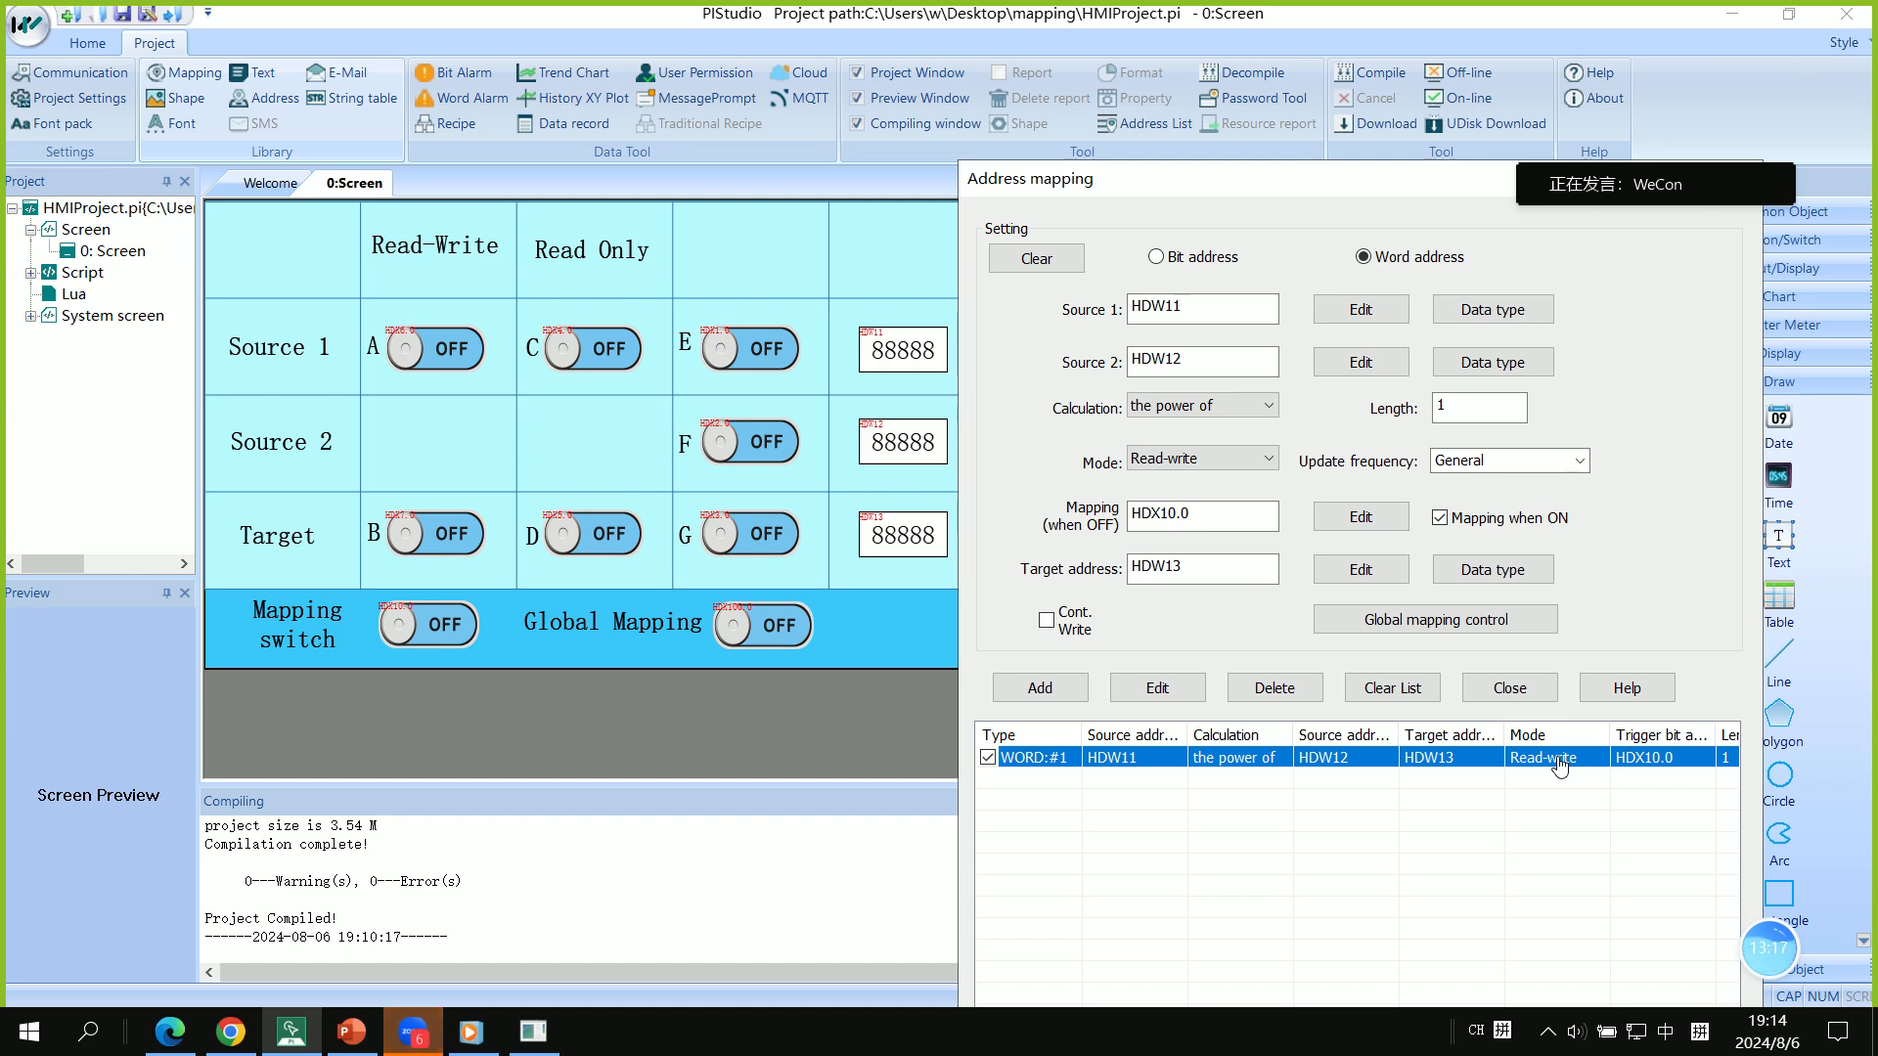
pyautogui.click(1325, 843)
pyautogui.click(1315, 760)
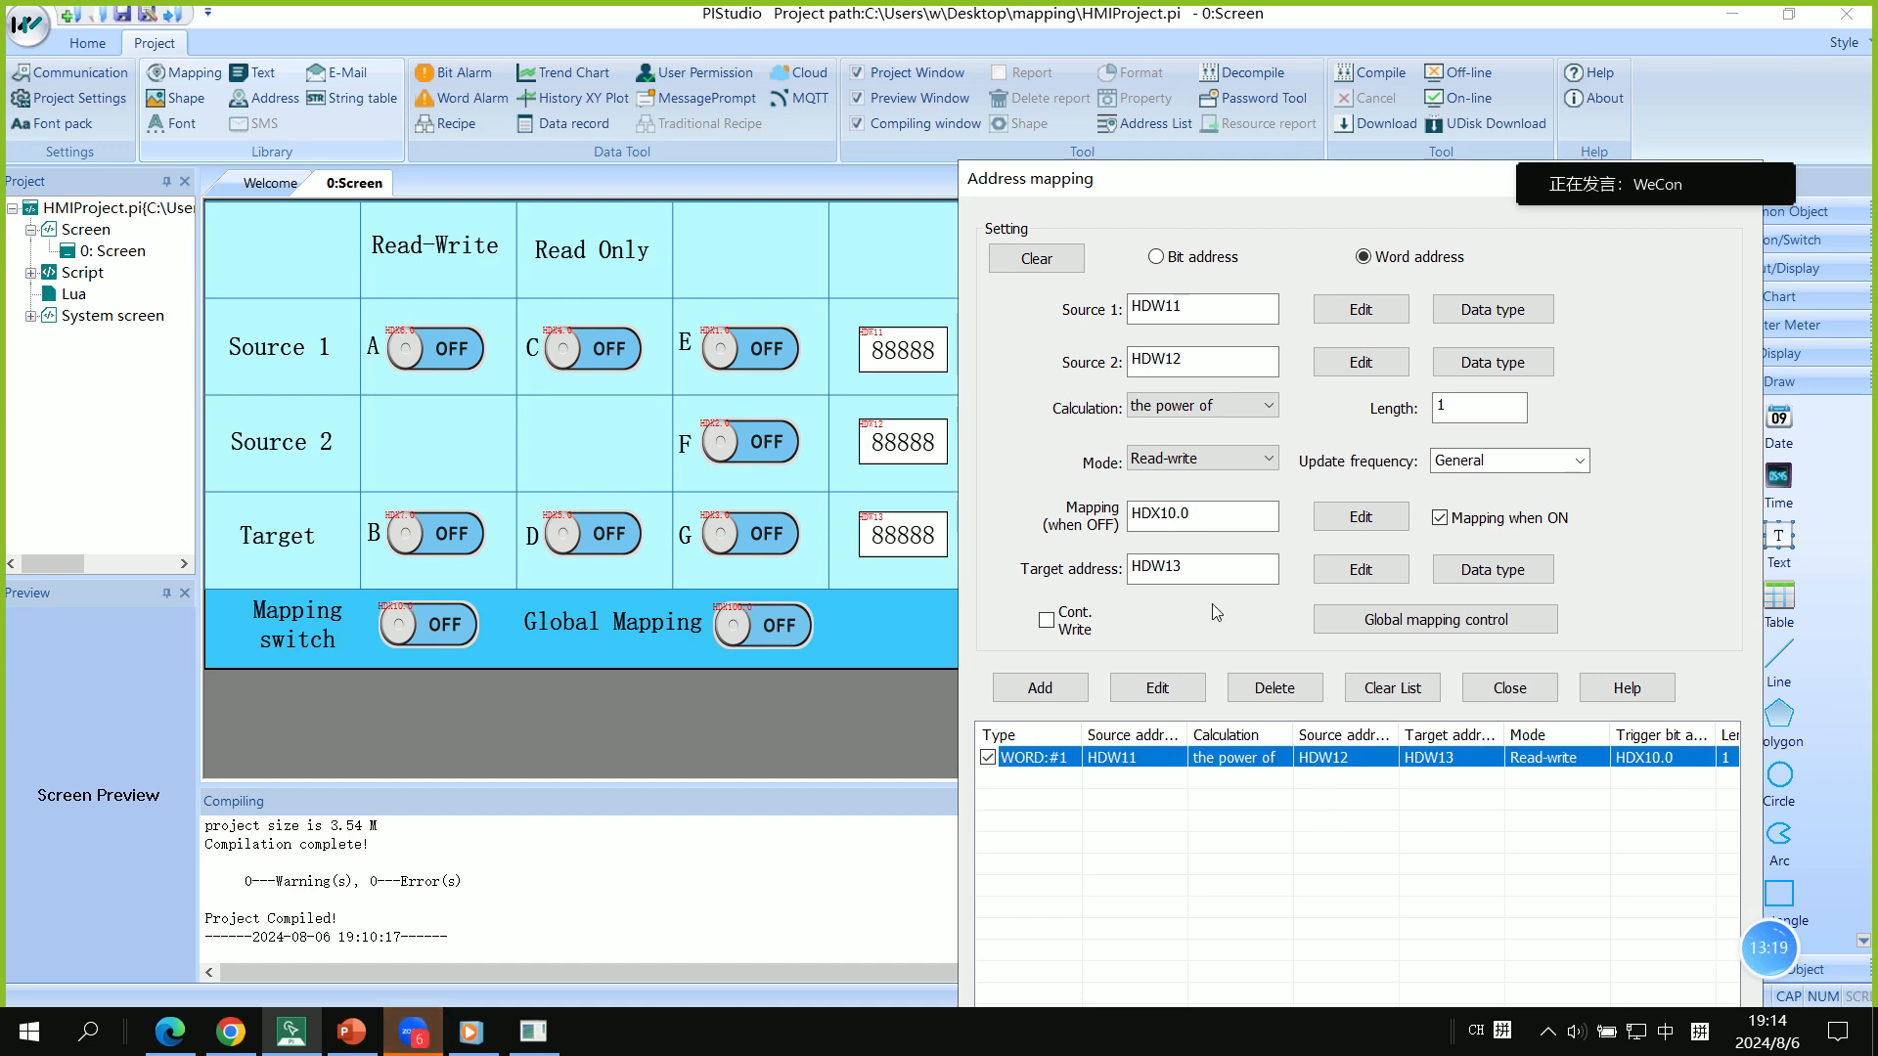
pyautogui.click(1202, 309)
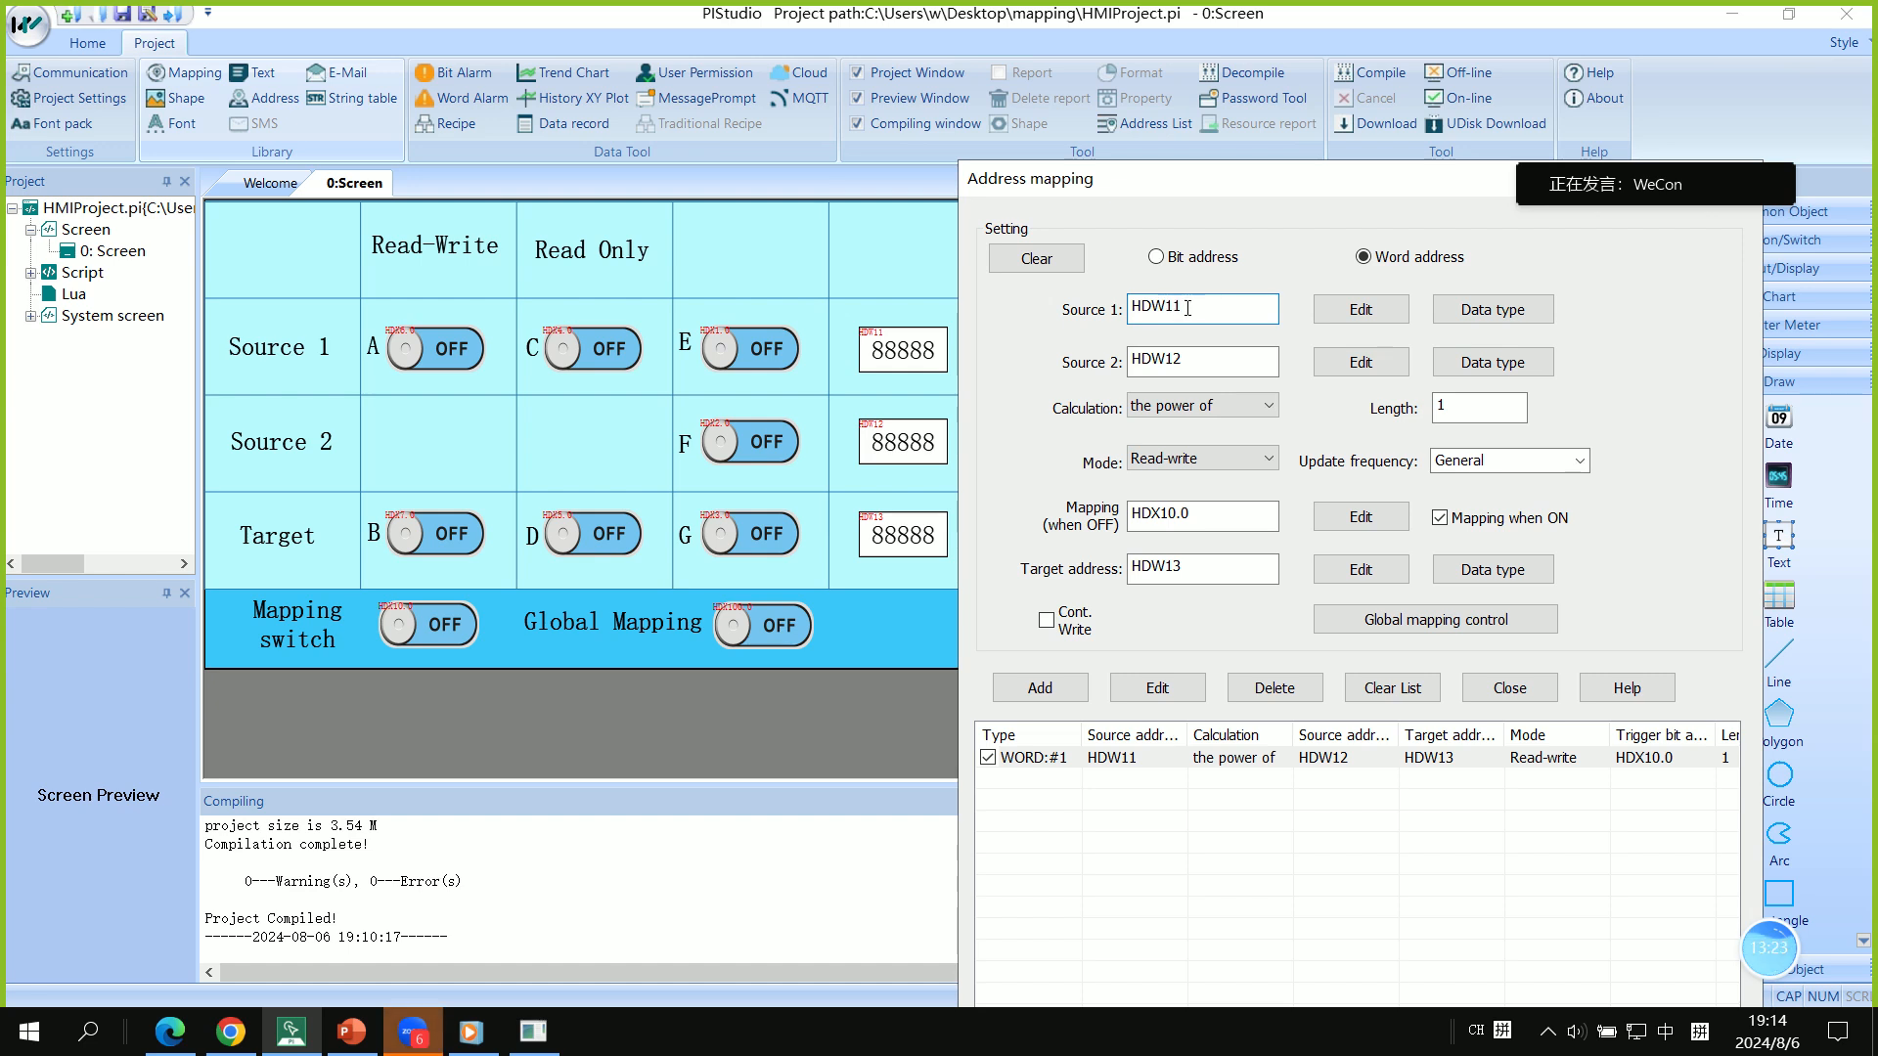
pyautogui.press('BackSpace')
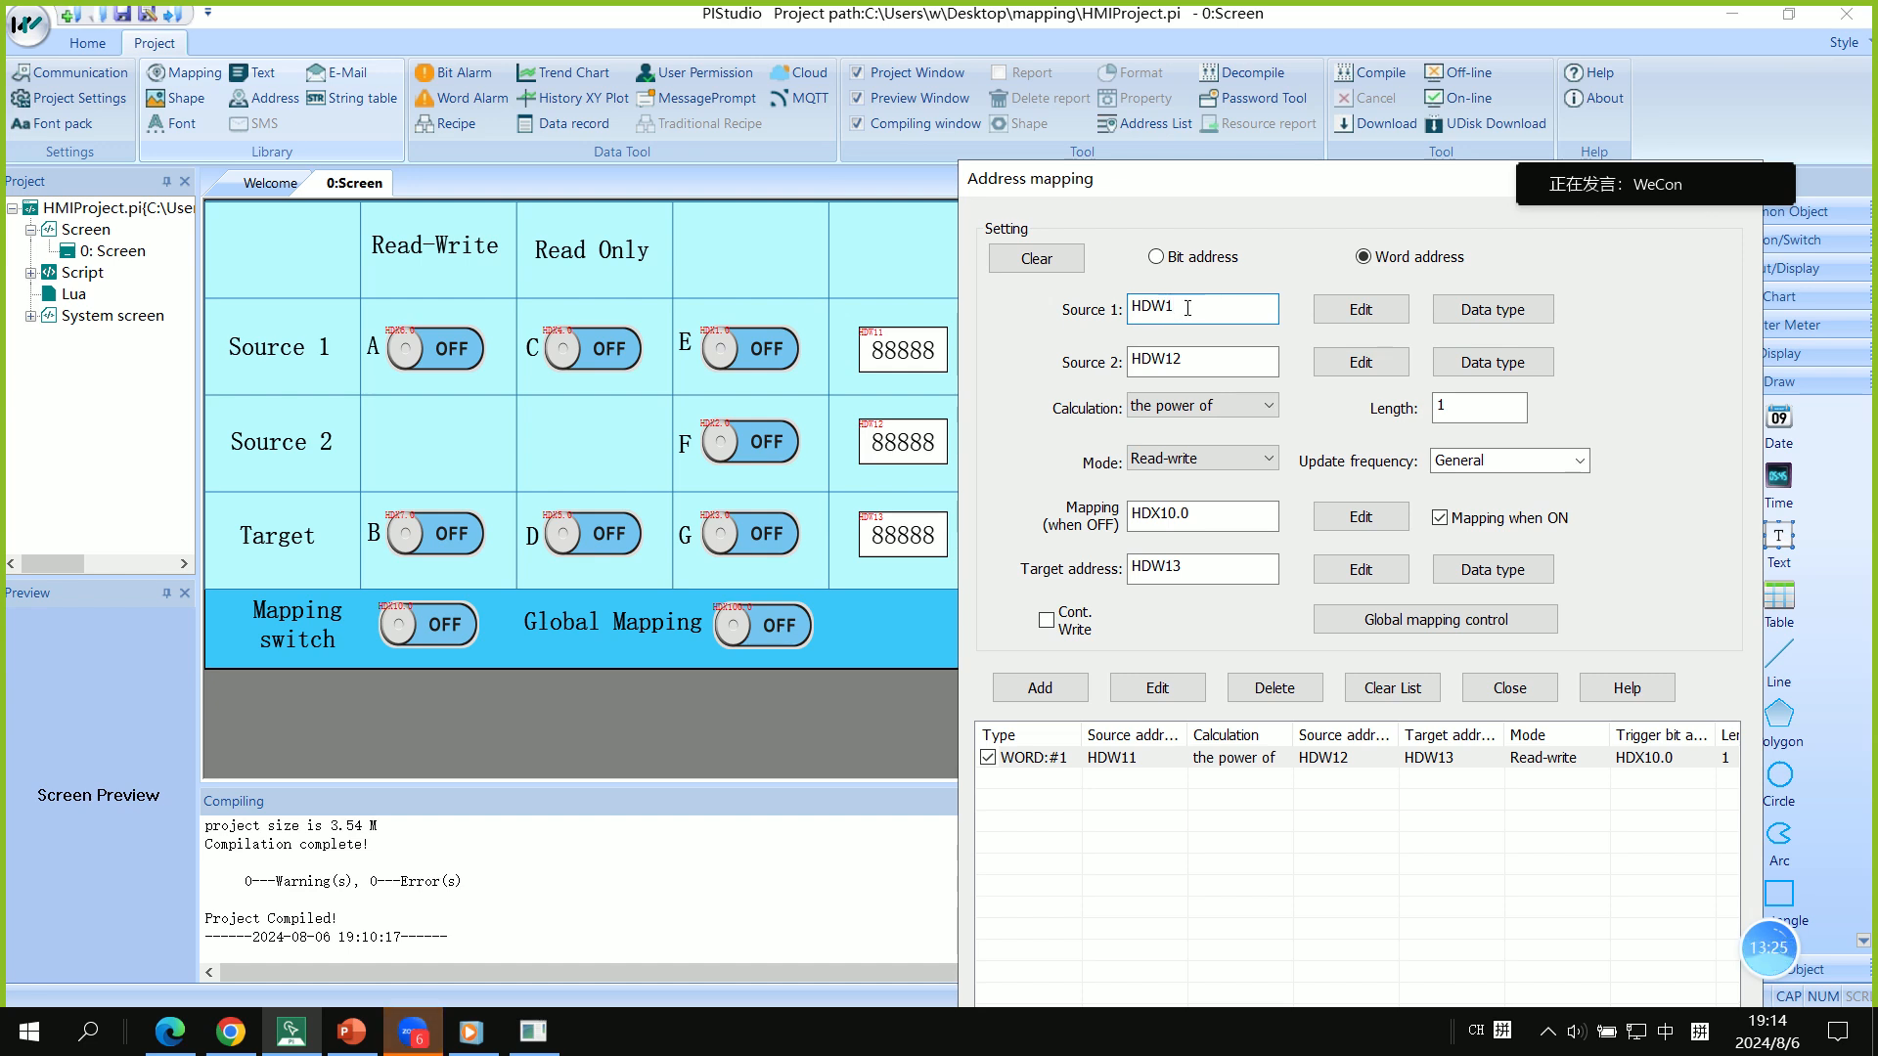
pyautogui.write('5')
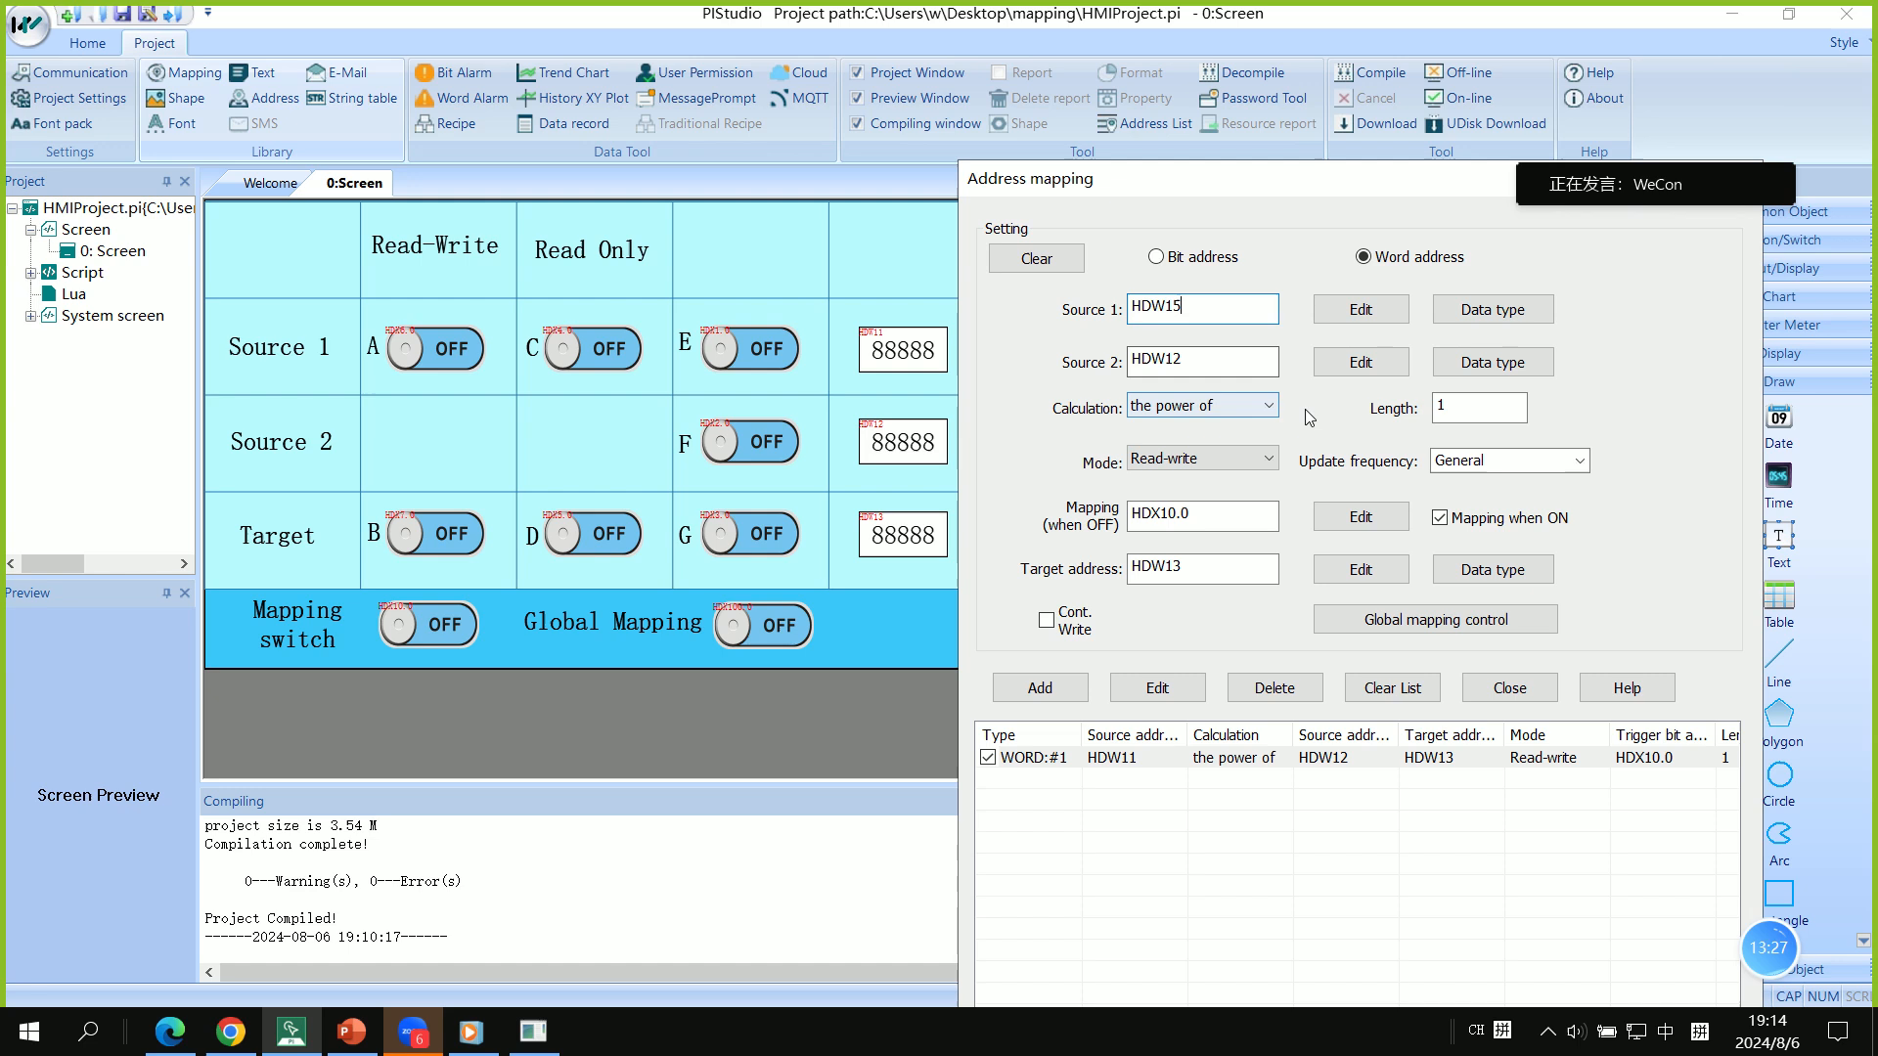
pyautogui.click(1179, 690)
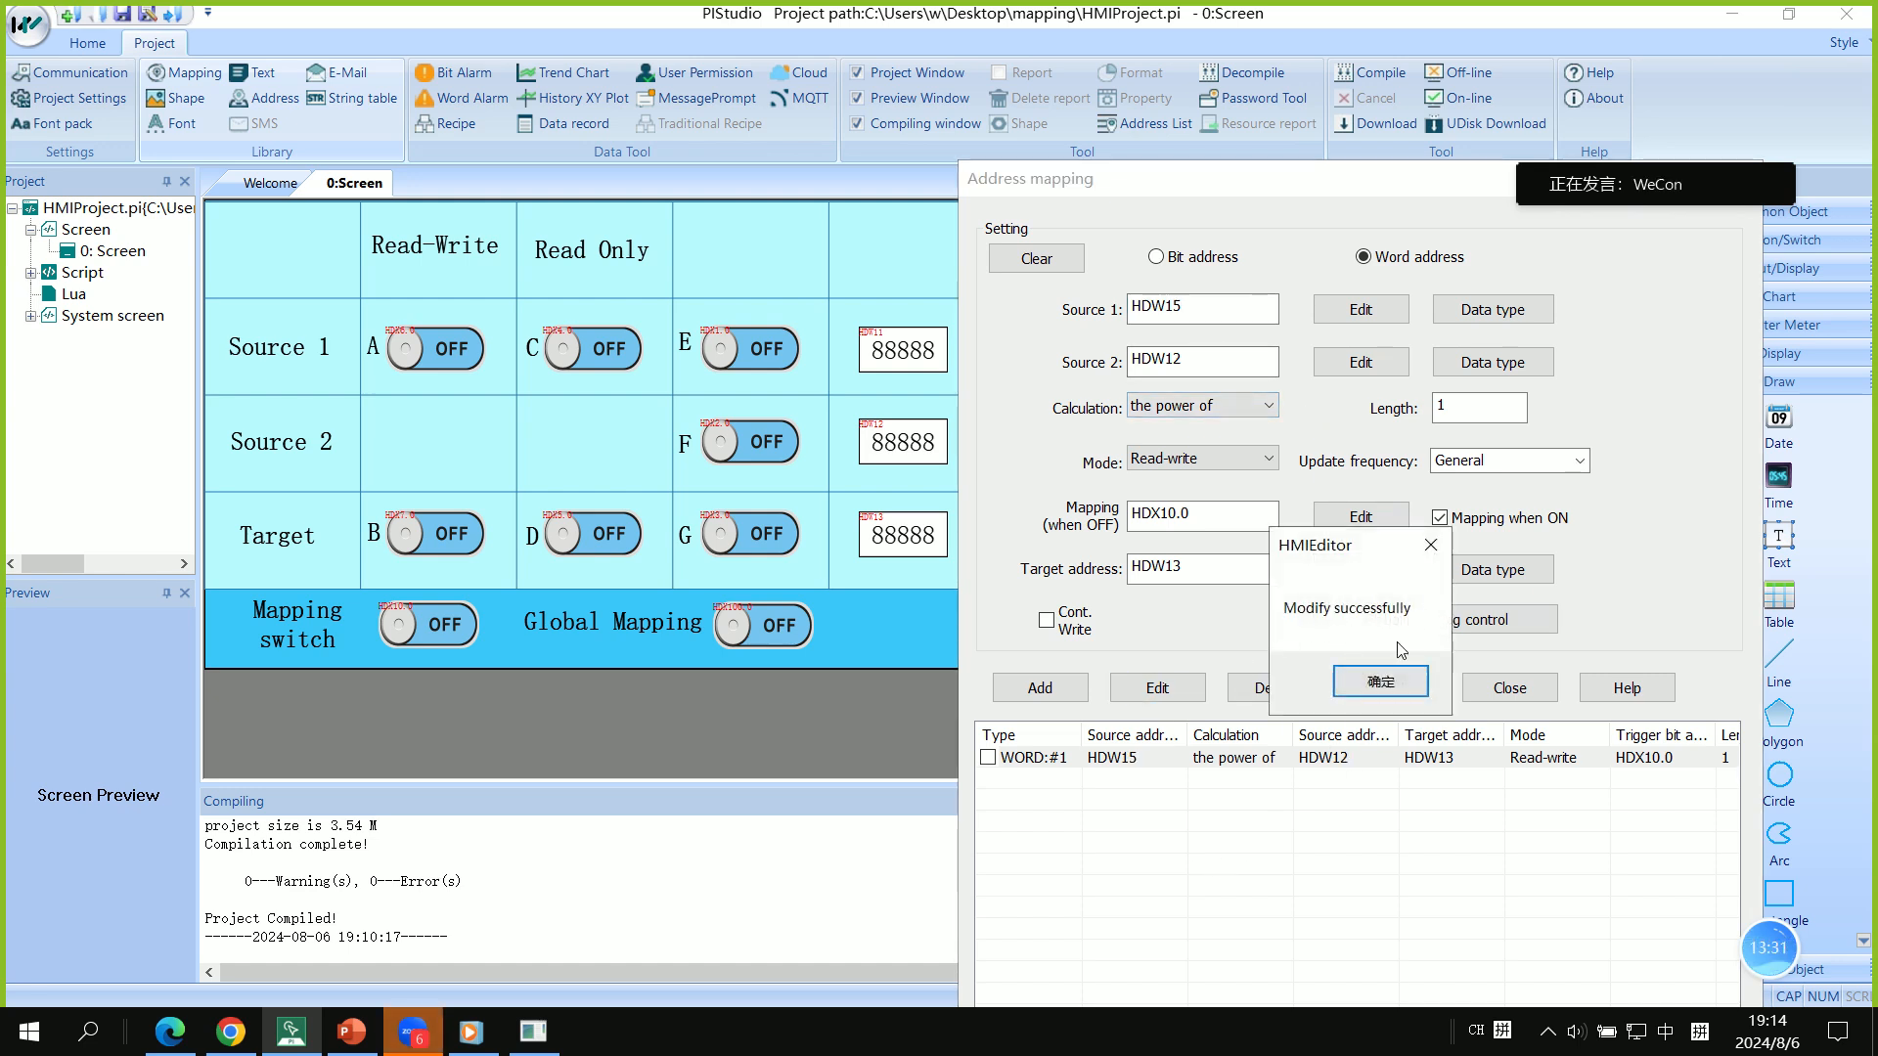
pyautogui.click(1380, 682)
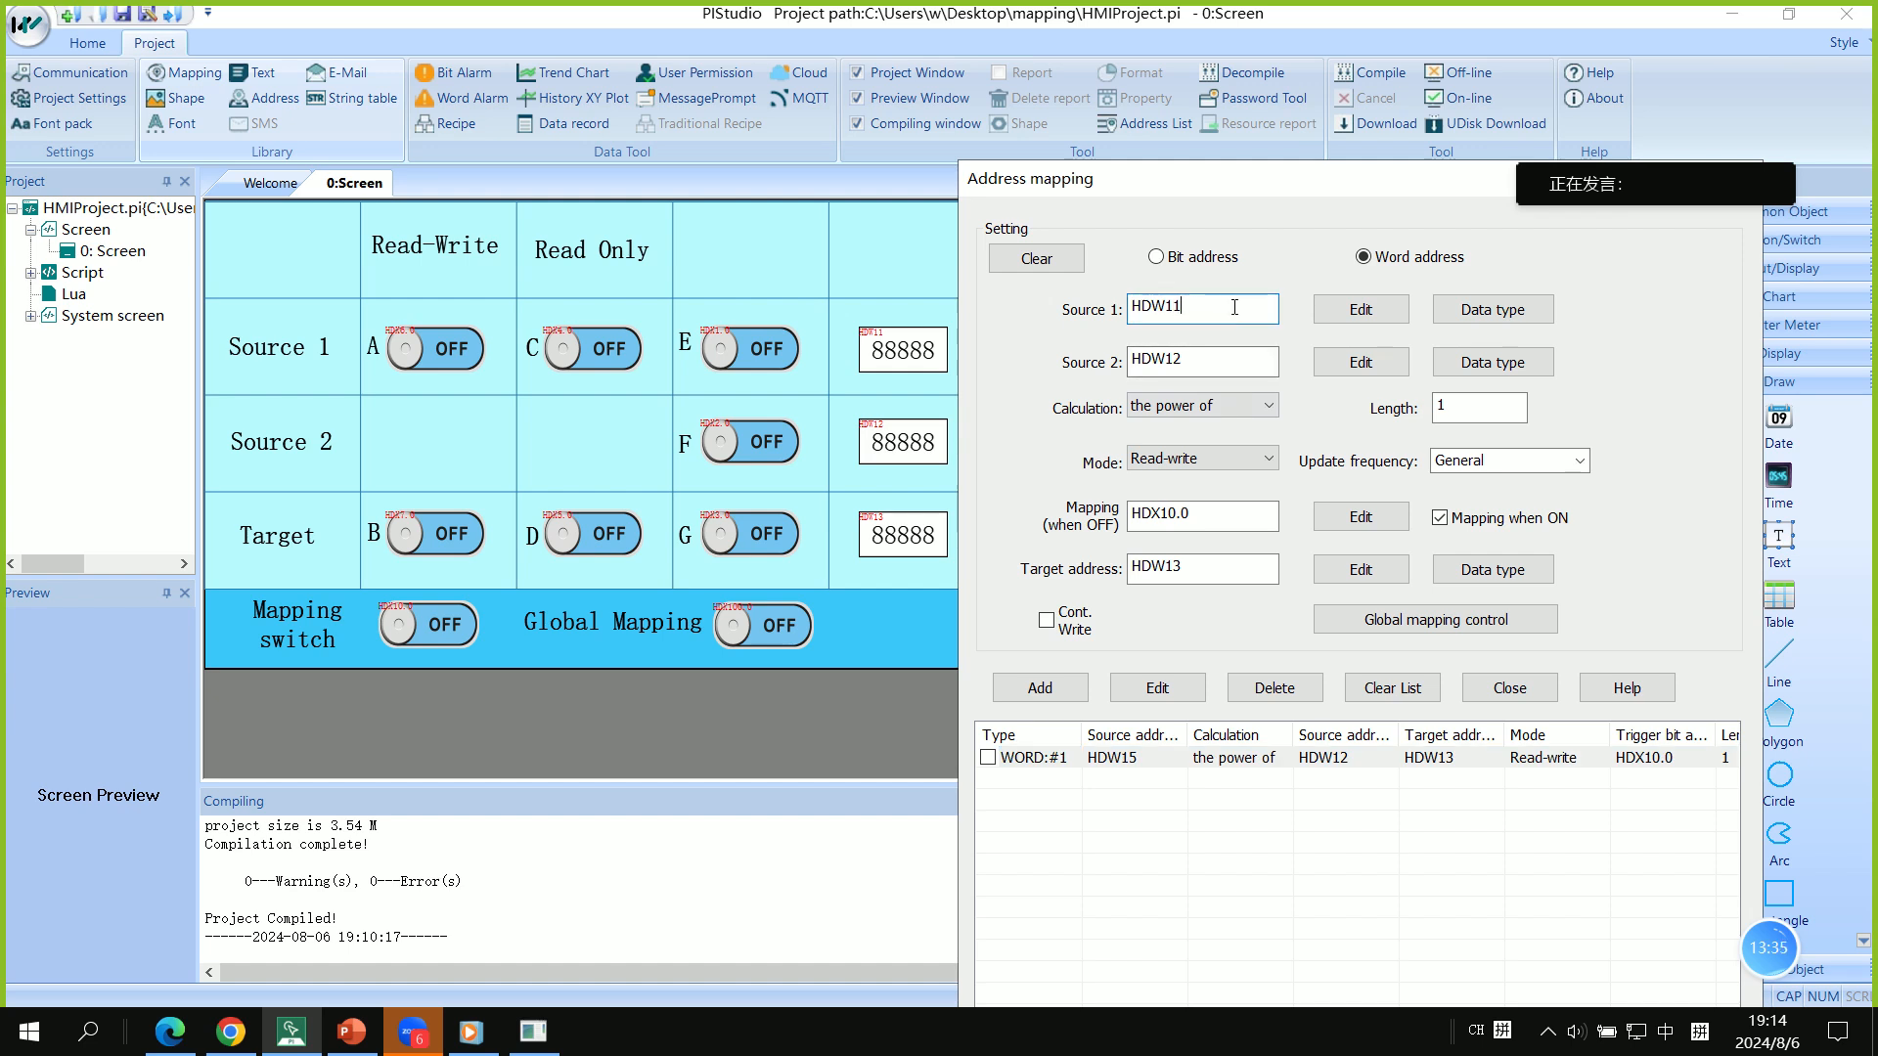
# Restore the word mapping's Source 1 address to HDW11 and apply the modification
pyautogui.click(1157, 688)
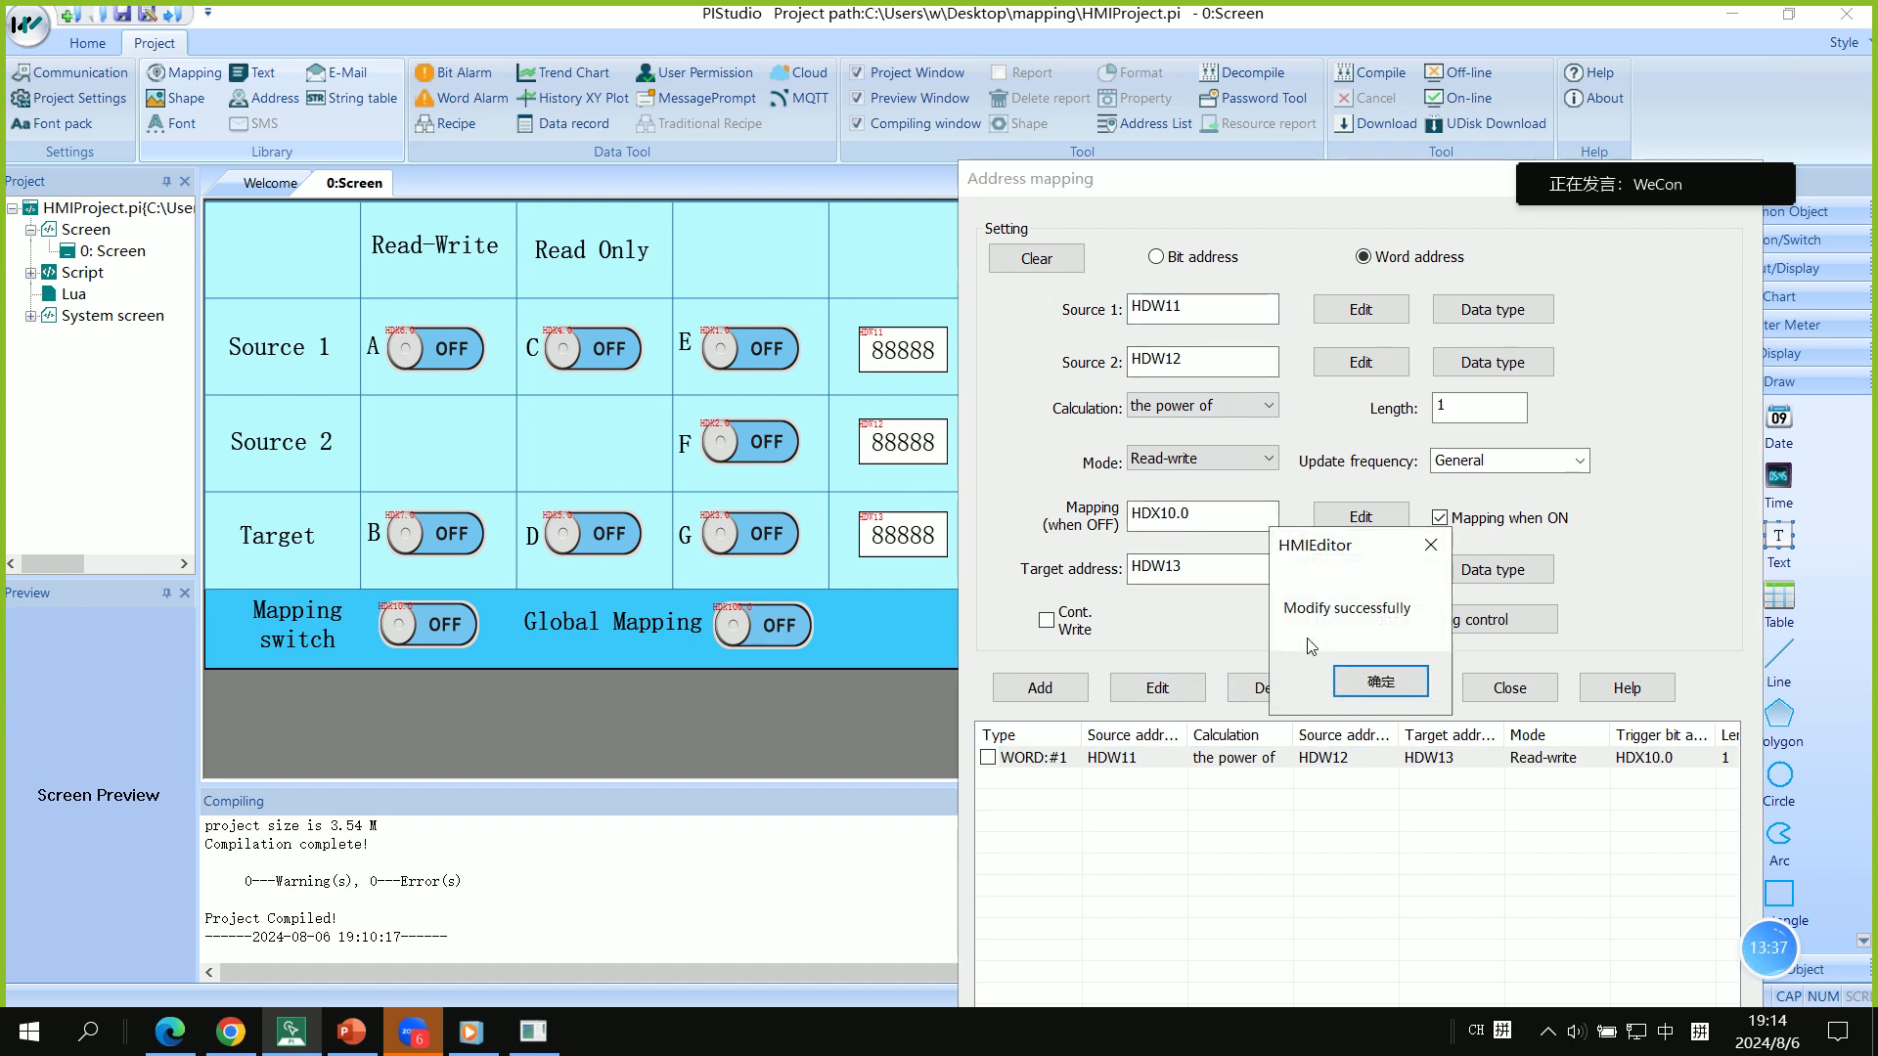
pyautogui.click(1375, 679)
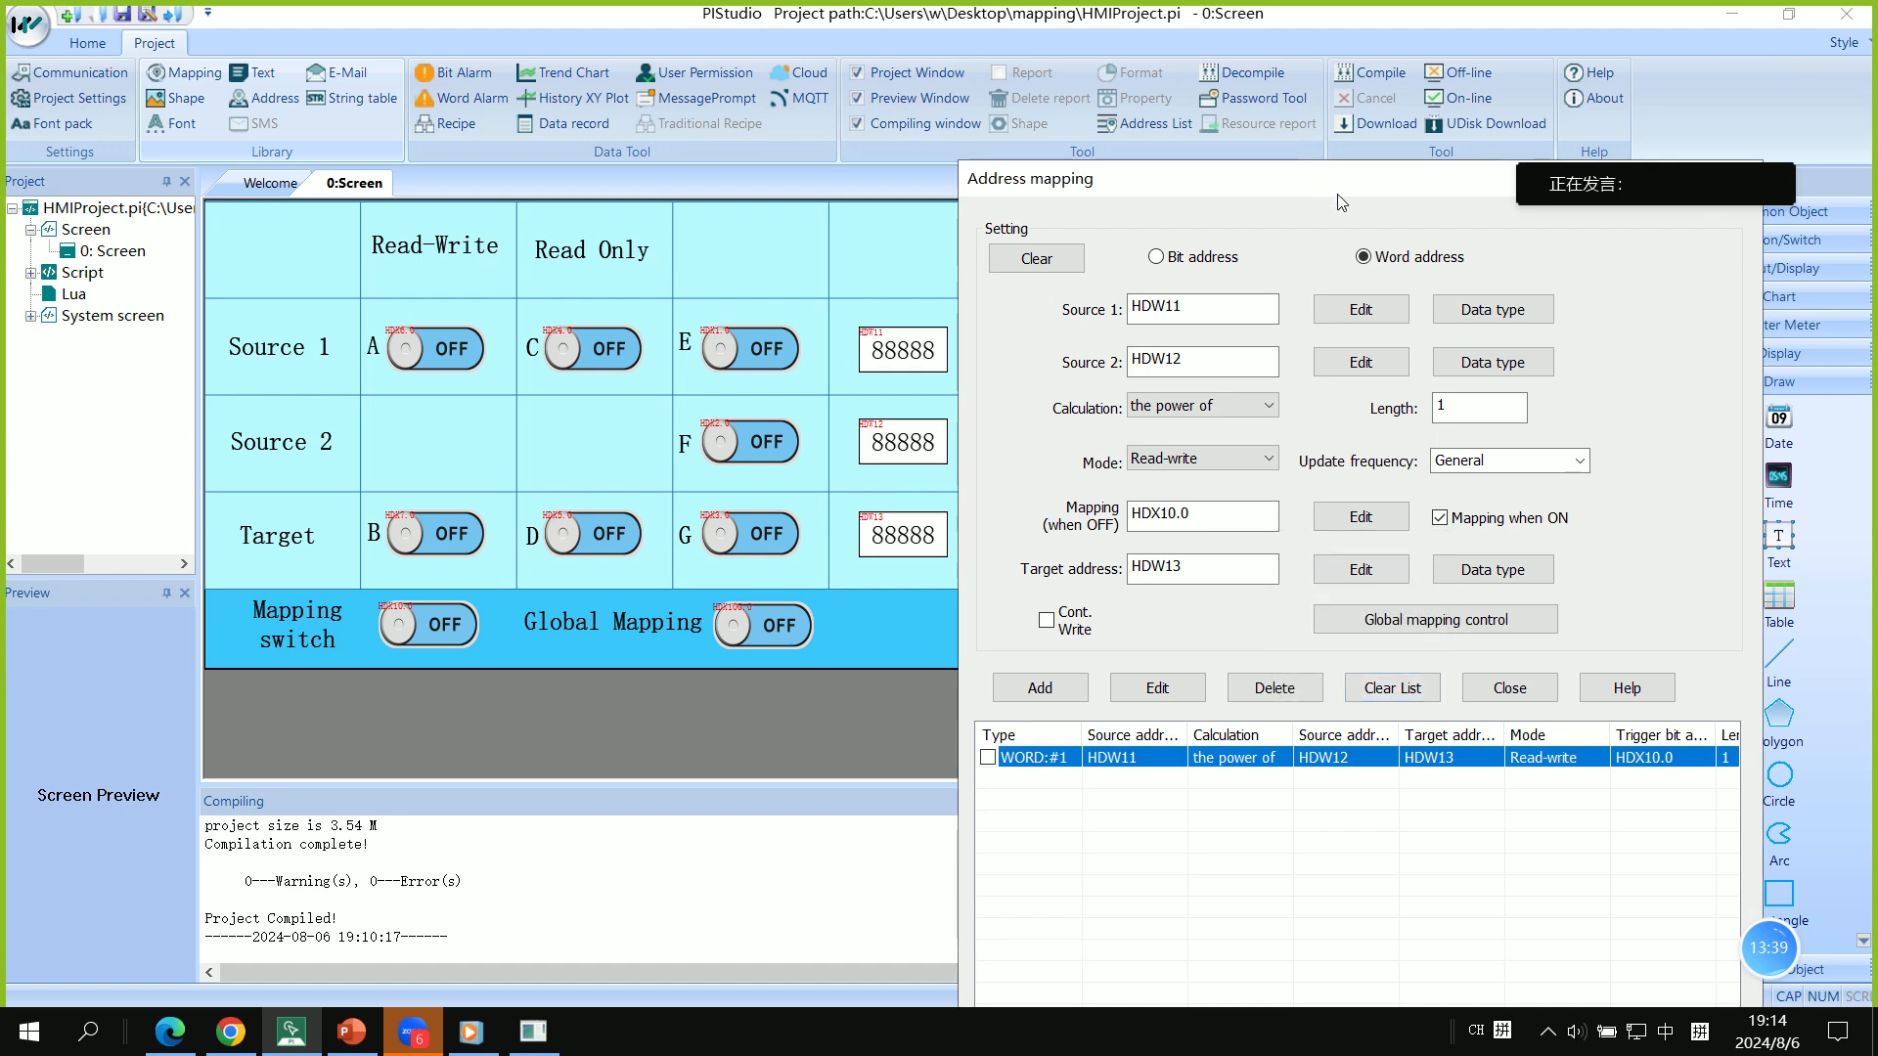
# Close the address mapping settings and compile the project
pyautogui.moveTo(1339, 202); pyautogui.dragTo(1189, 276)
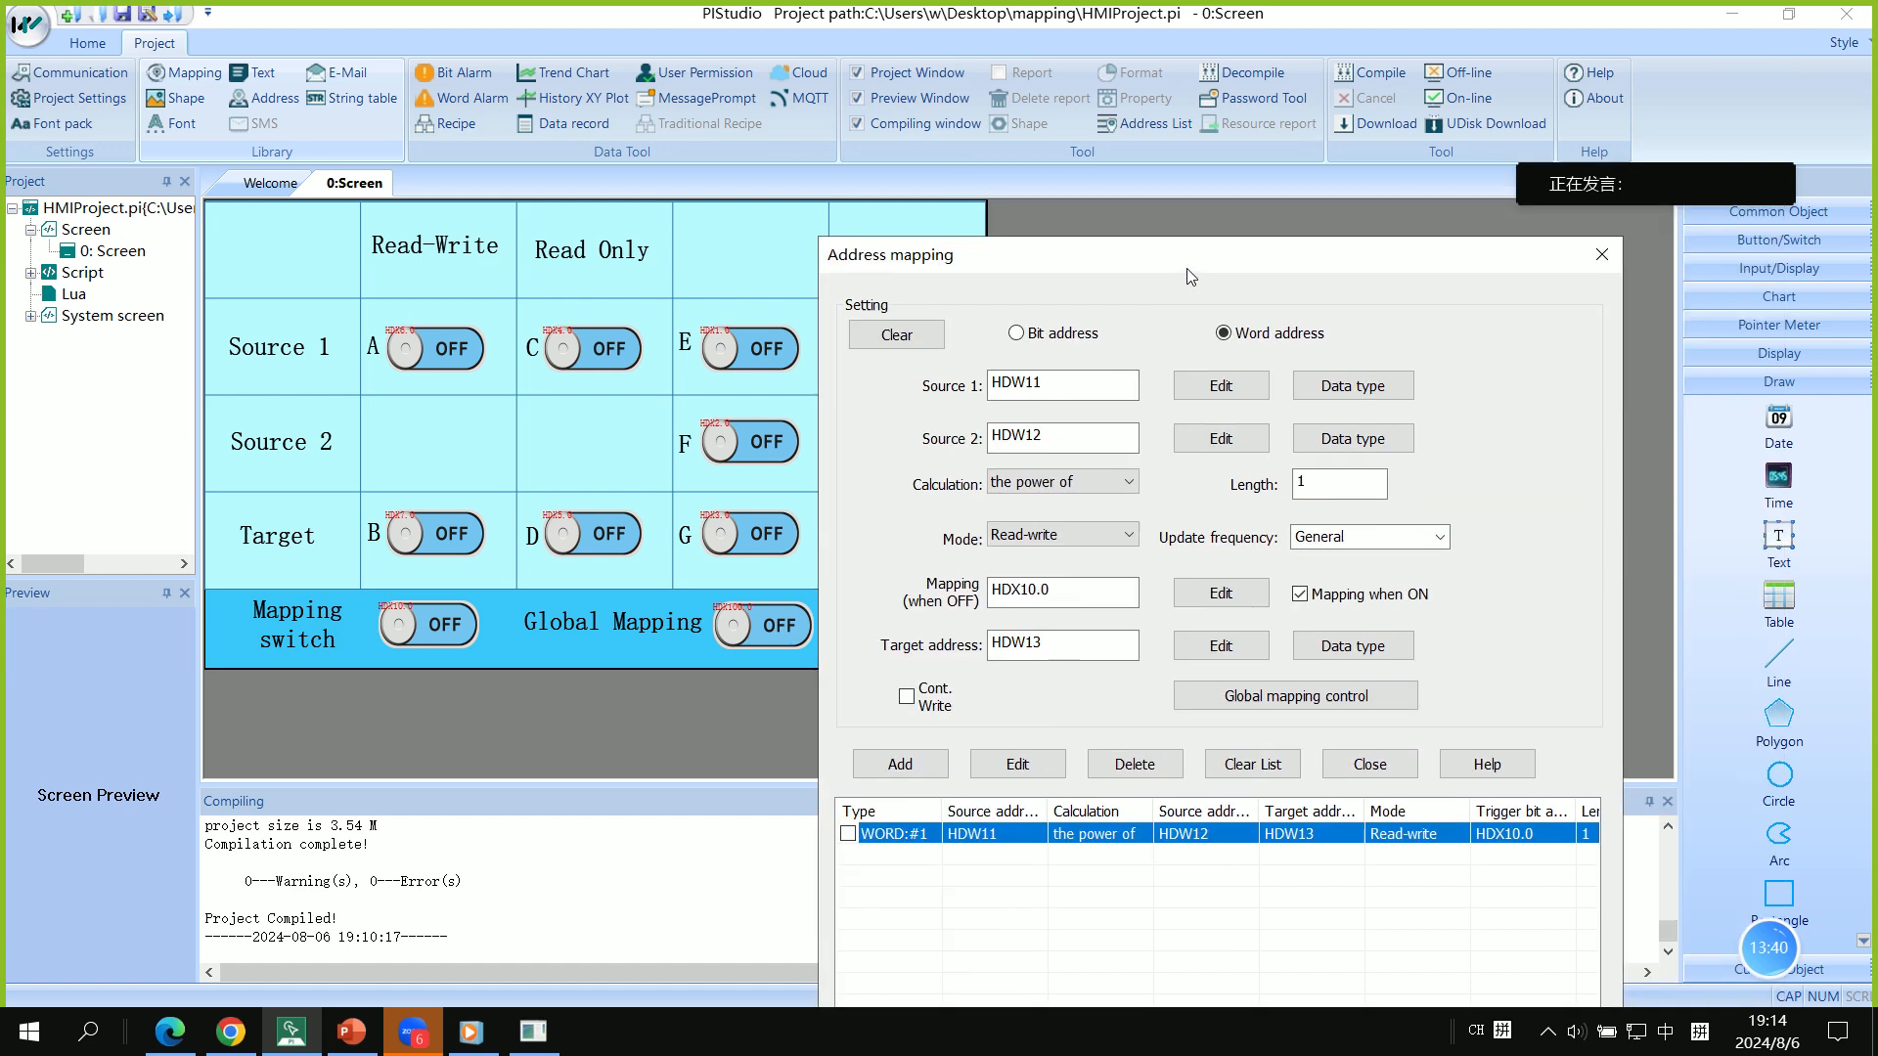
pyautogui.click(1600, 255)
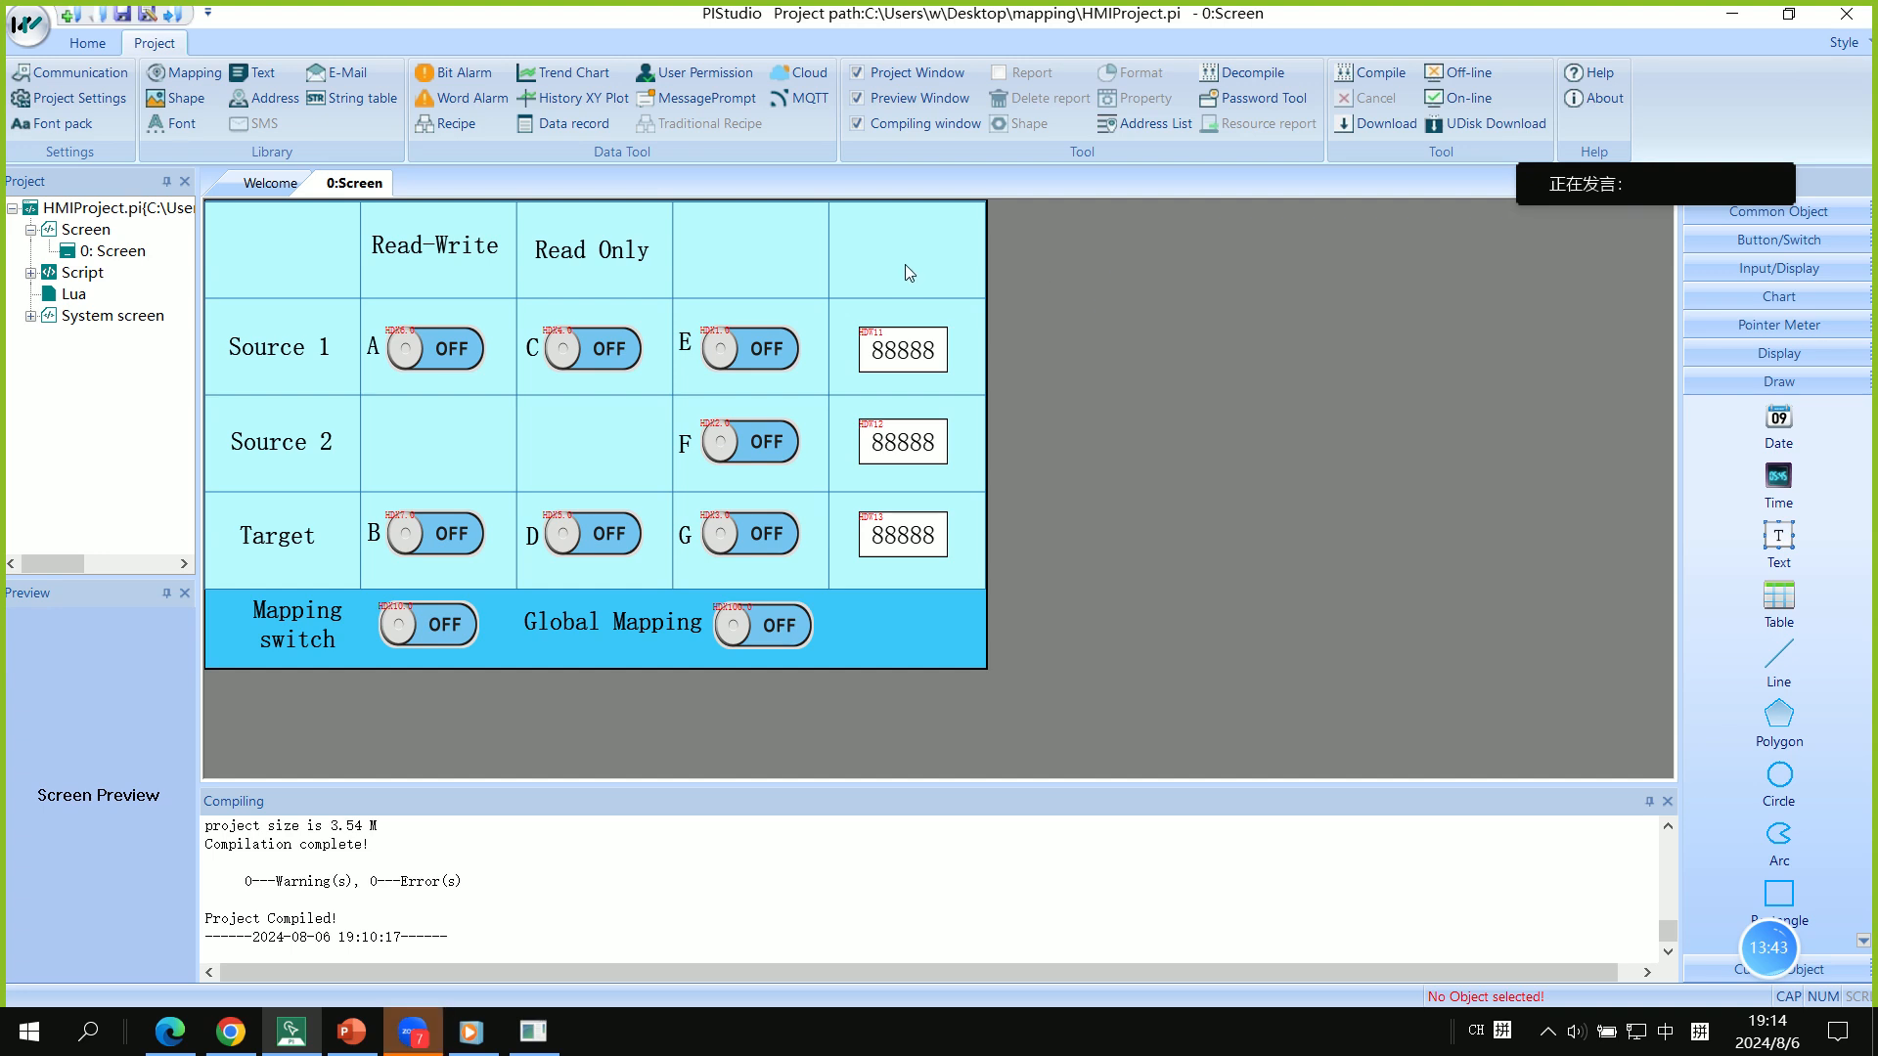
pyautogui.click(954, 291)
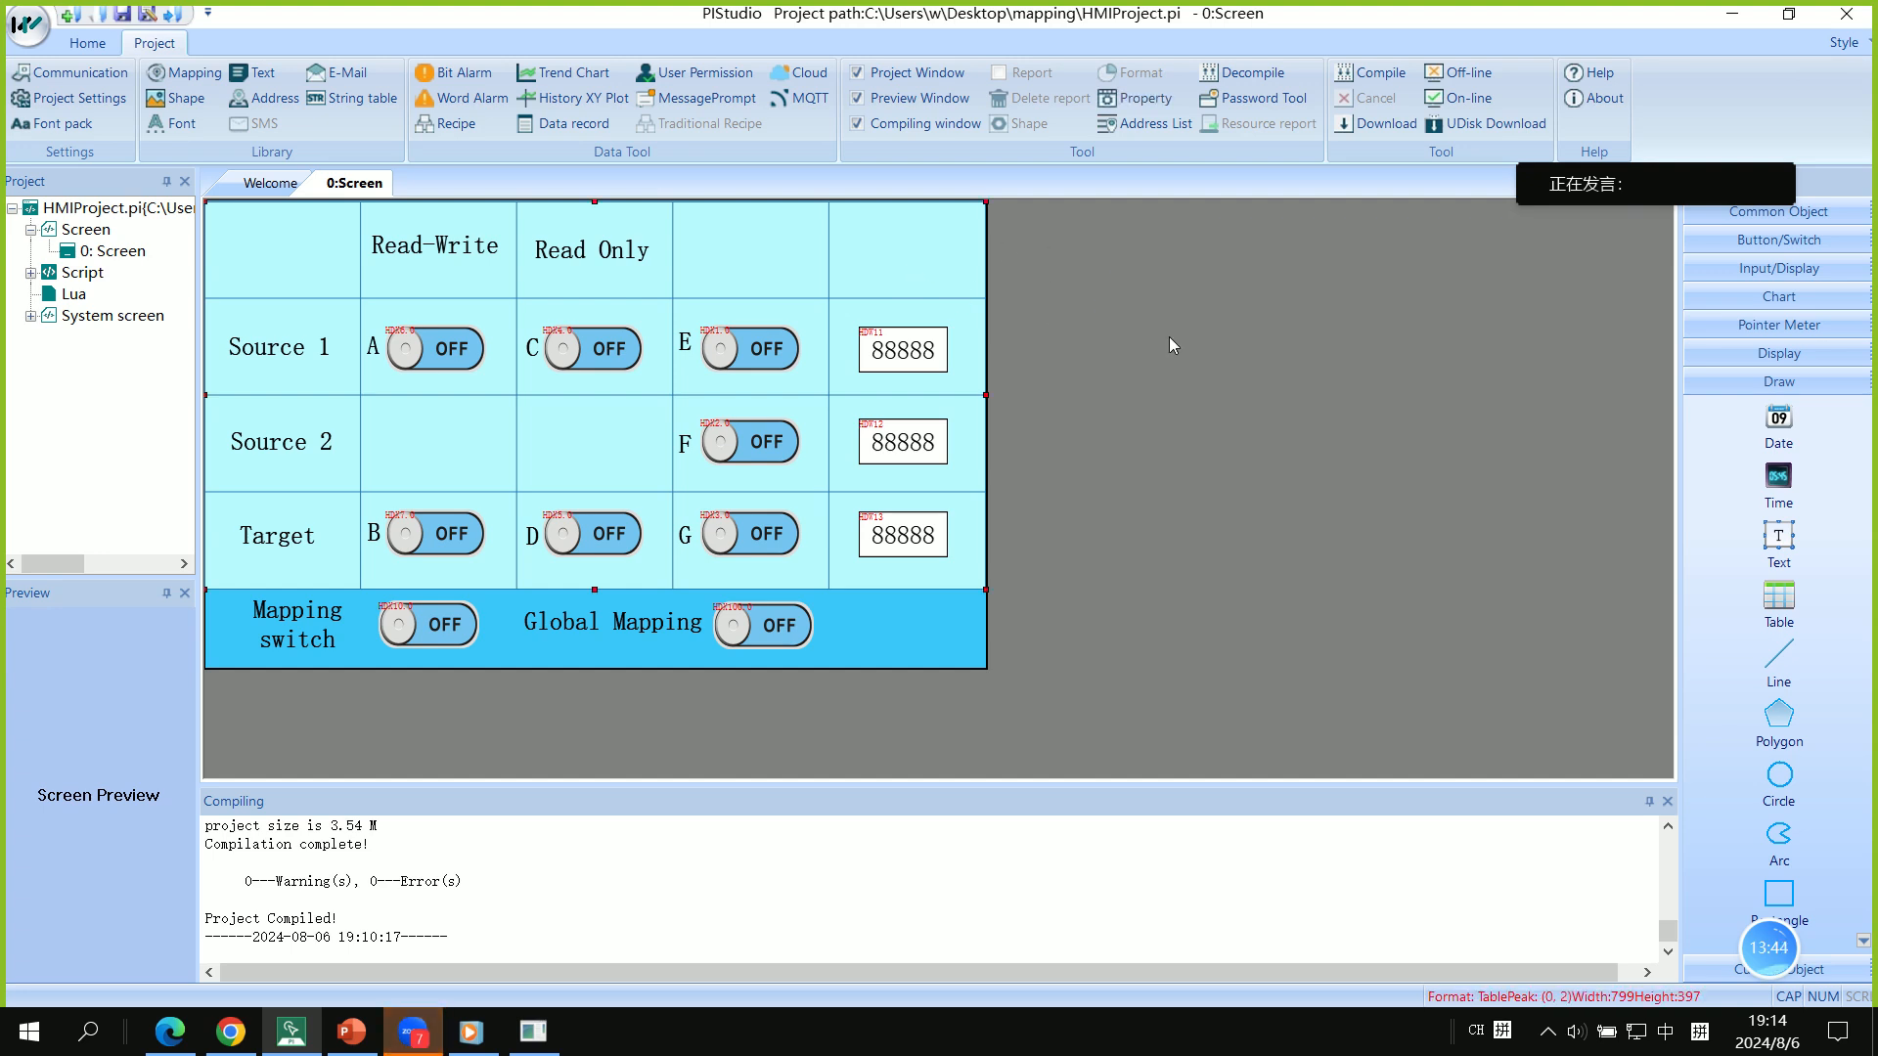
pyautogui.click(1379, 73)
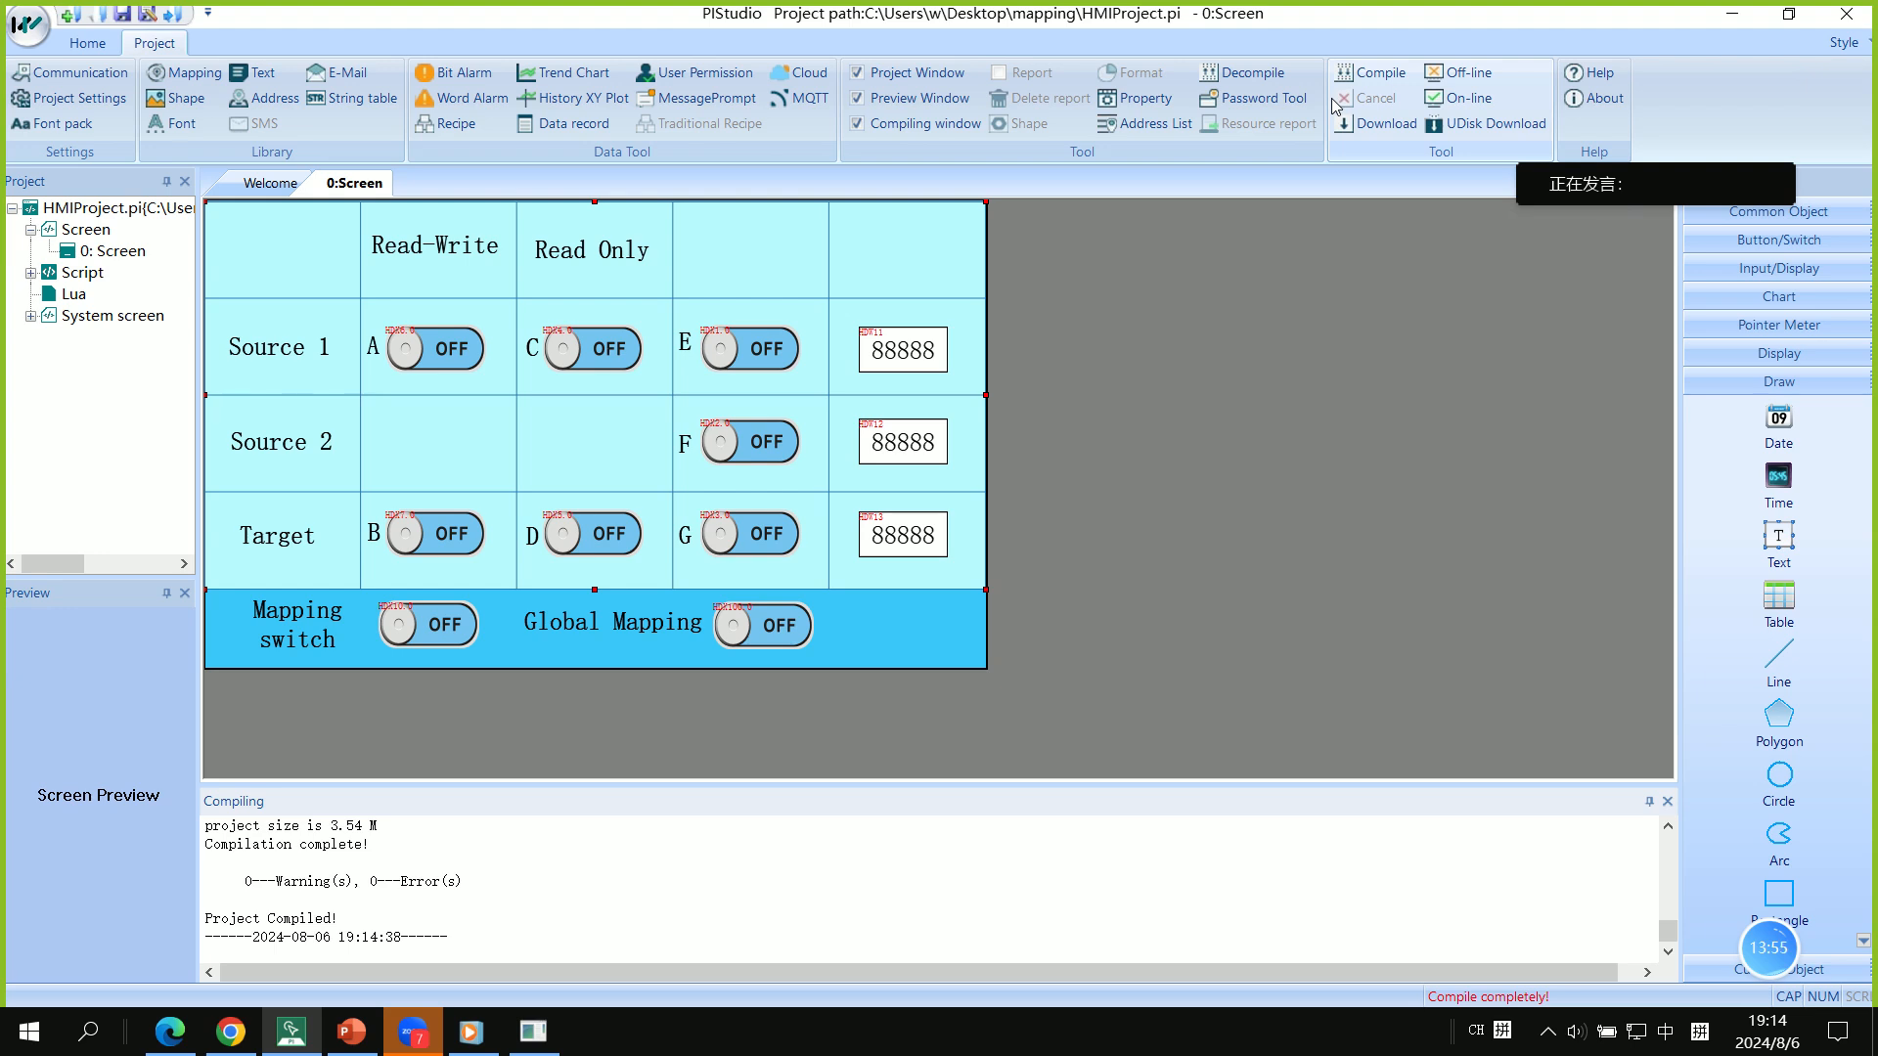
# Run the project in off-line simulation and set the Source 1 value to 6 and the Source 2 value to 2
pyautogui.click(1467, 79)
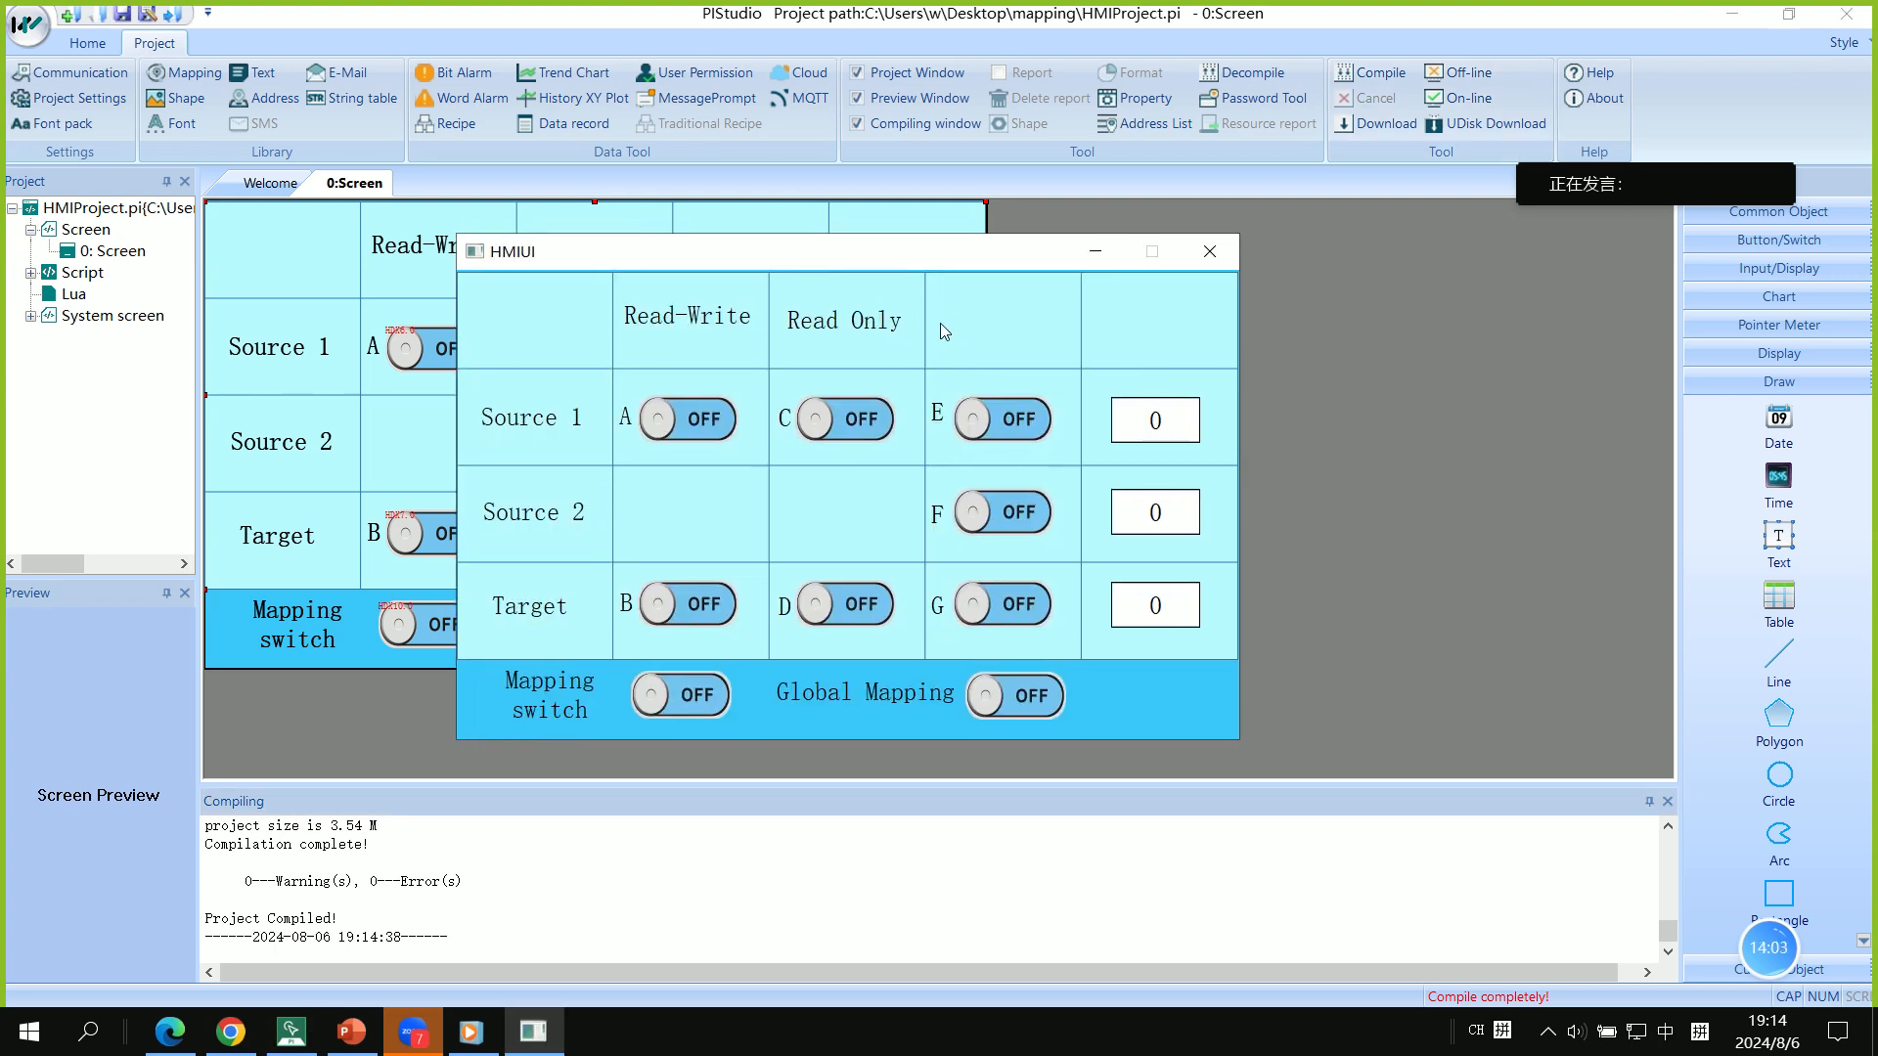
pyautogui.moveTo(893, 257); pyautogui.dragTo(864, 304)
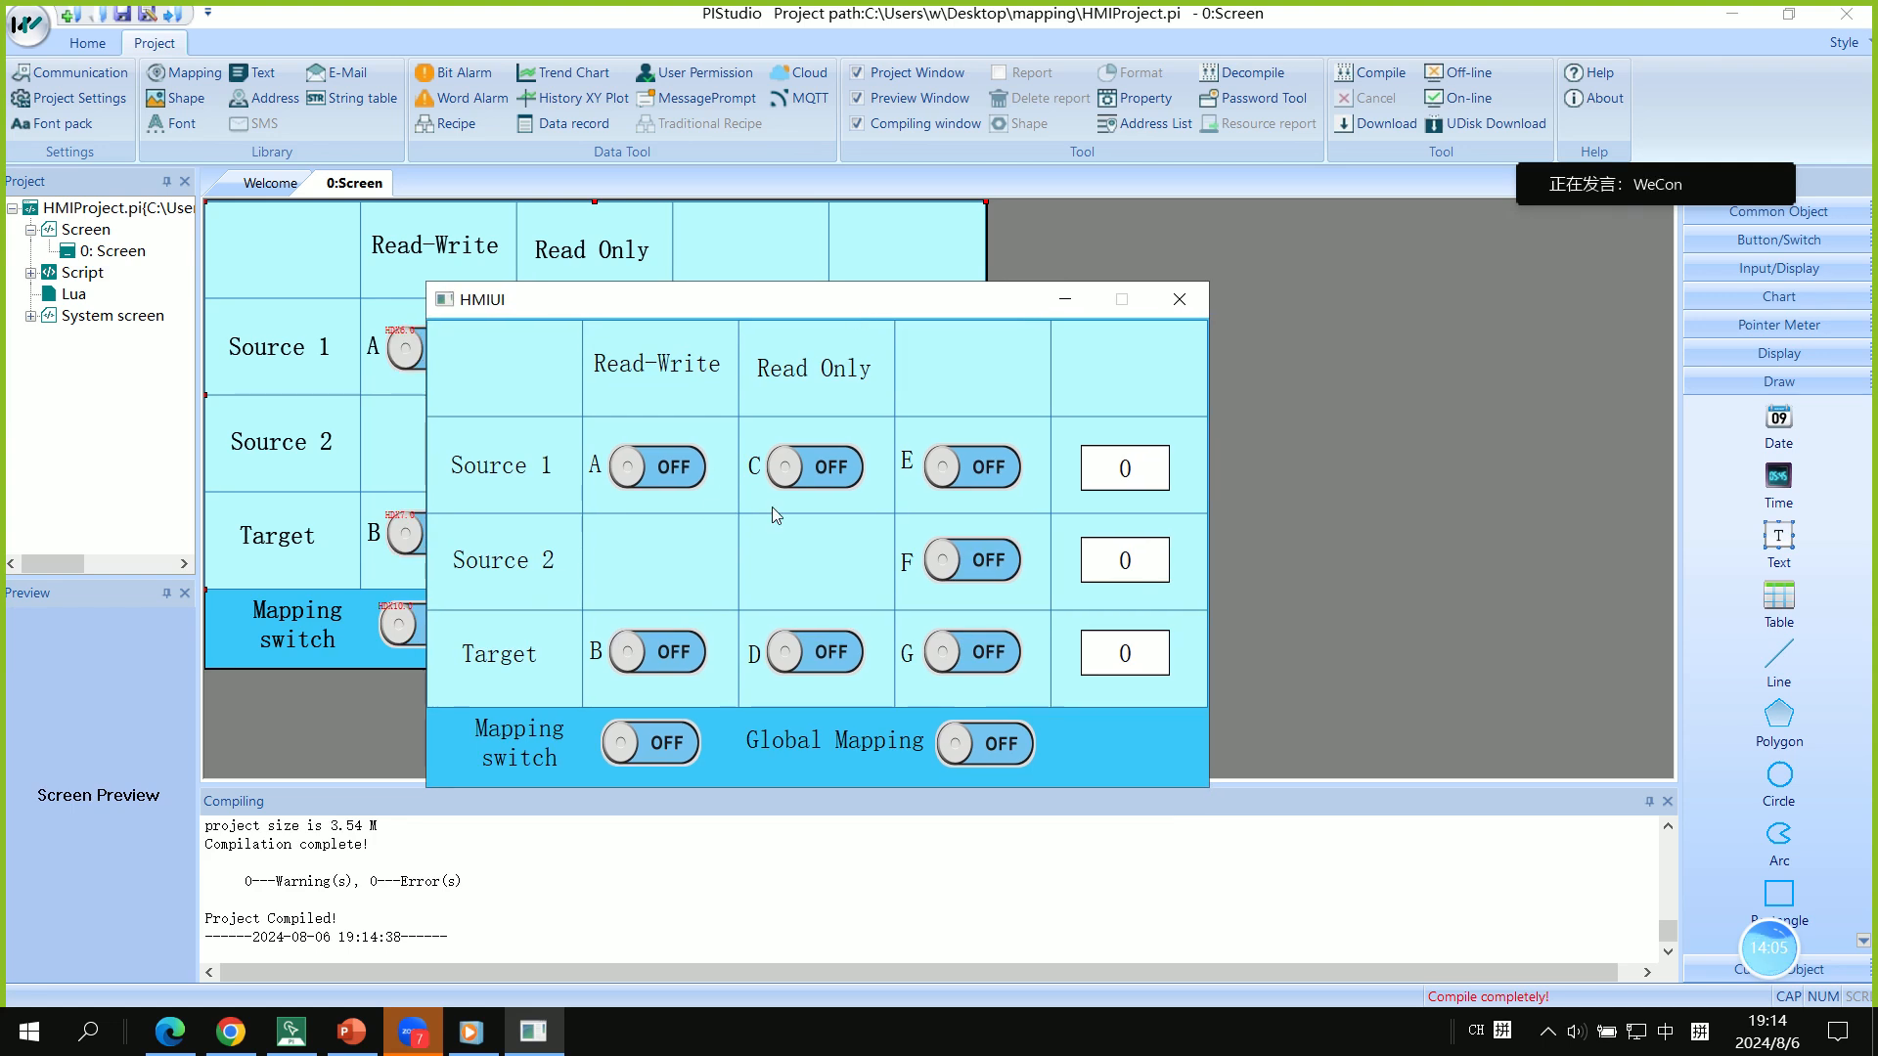
pyautogui.click(1117, 484)
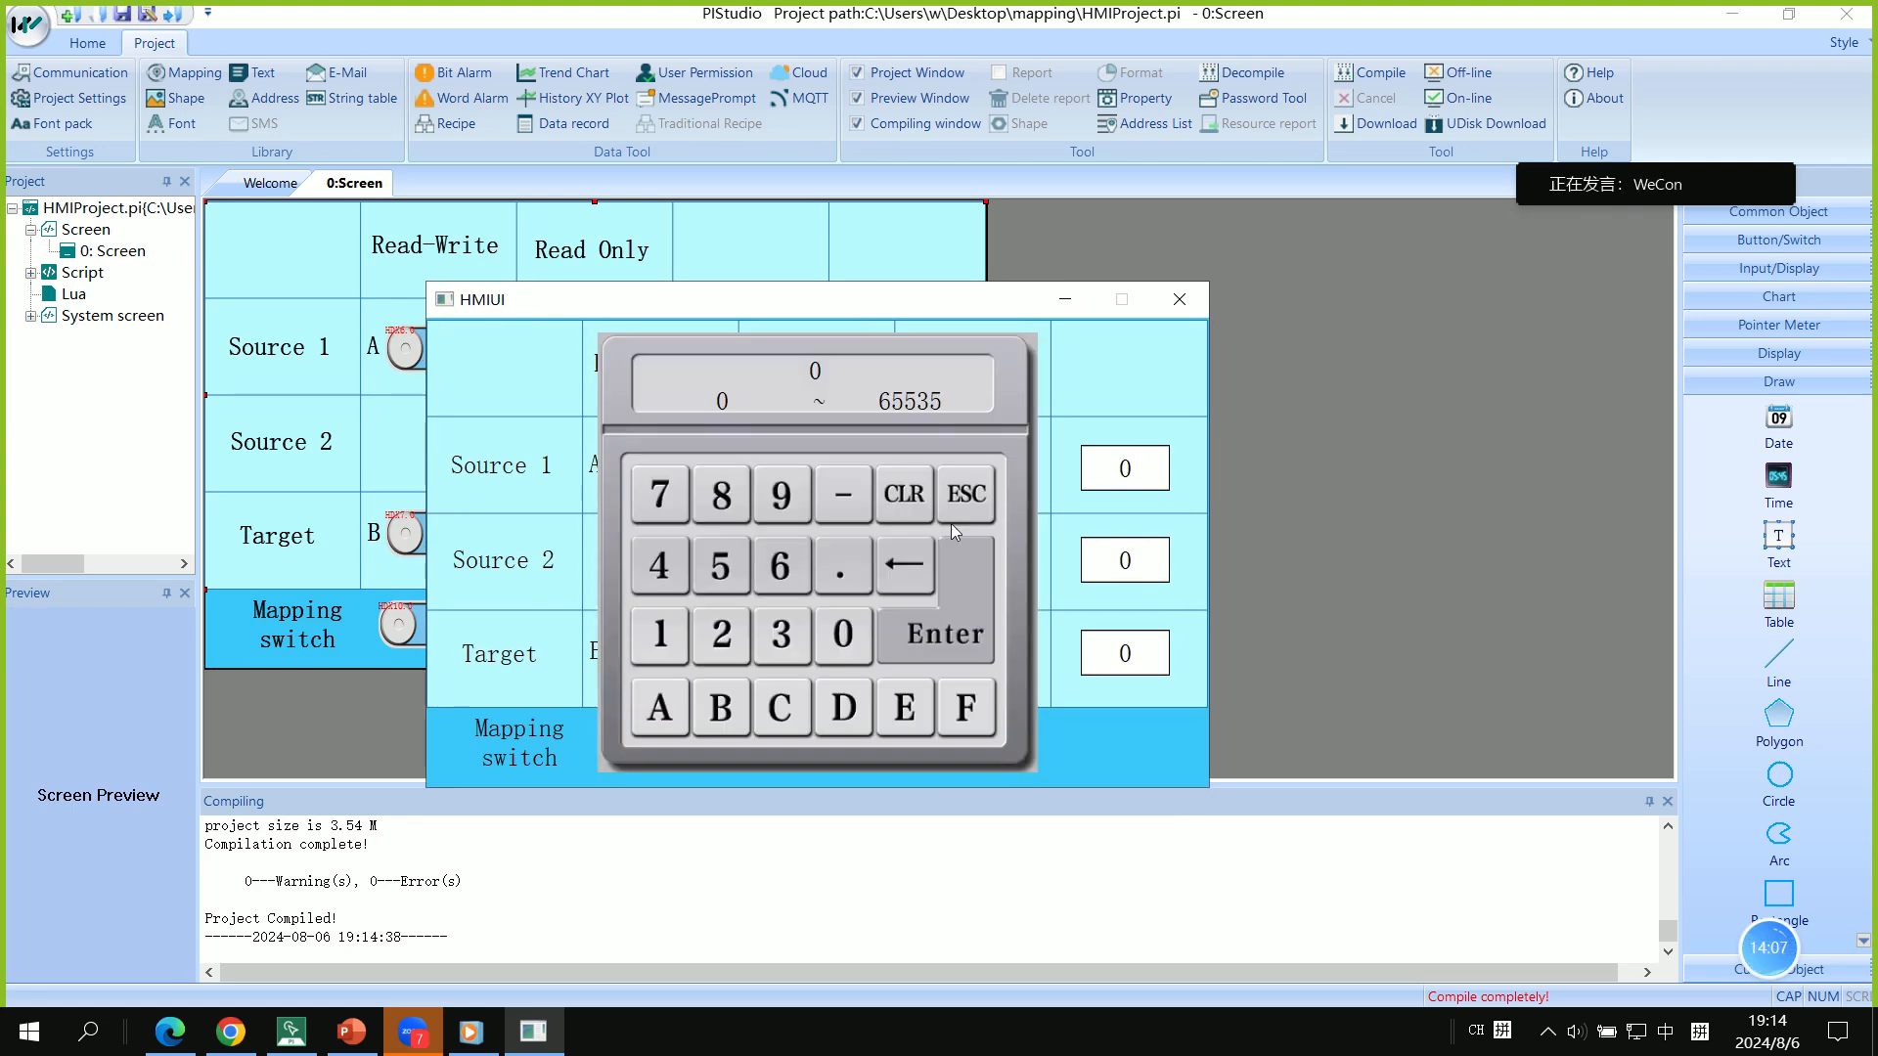
pyautogui.click(779, 567)
pyautogui.click(934, 636)
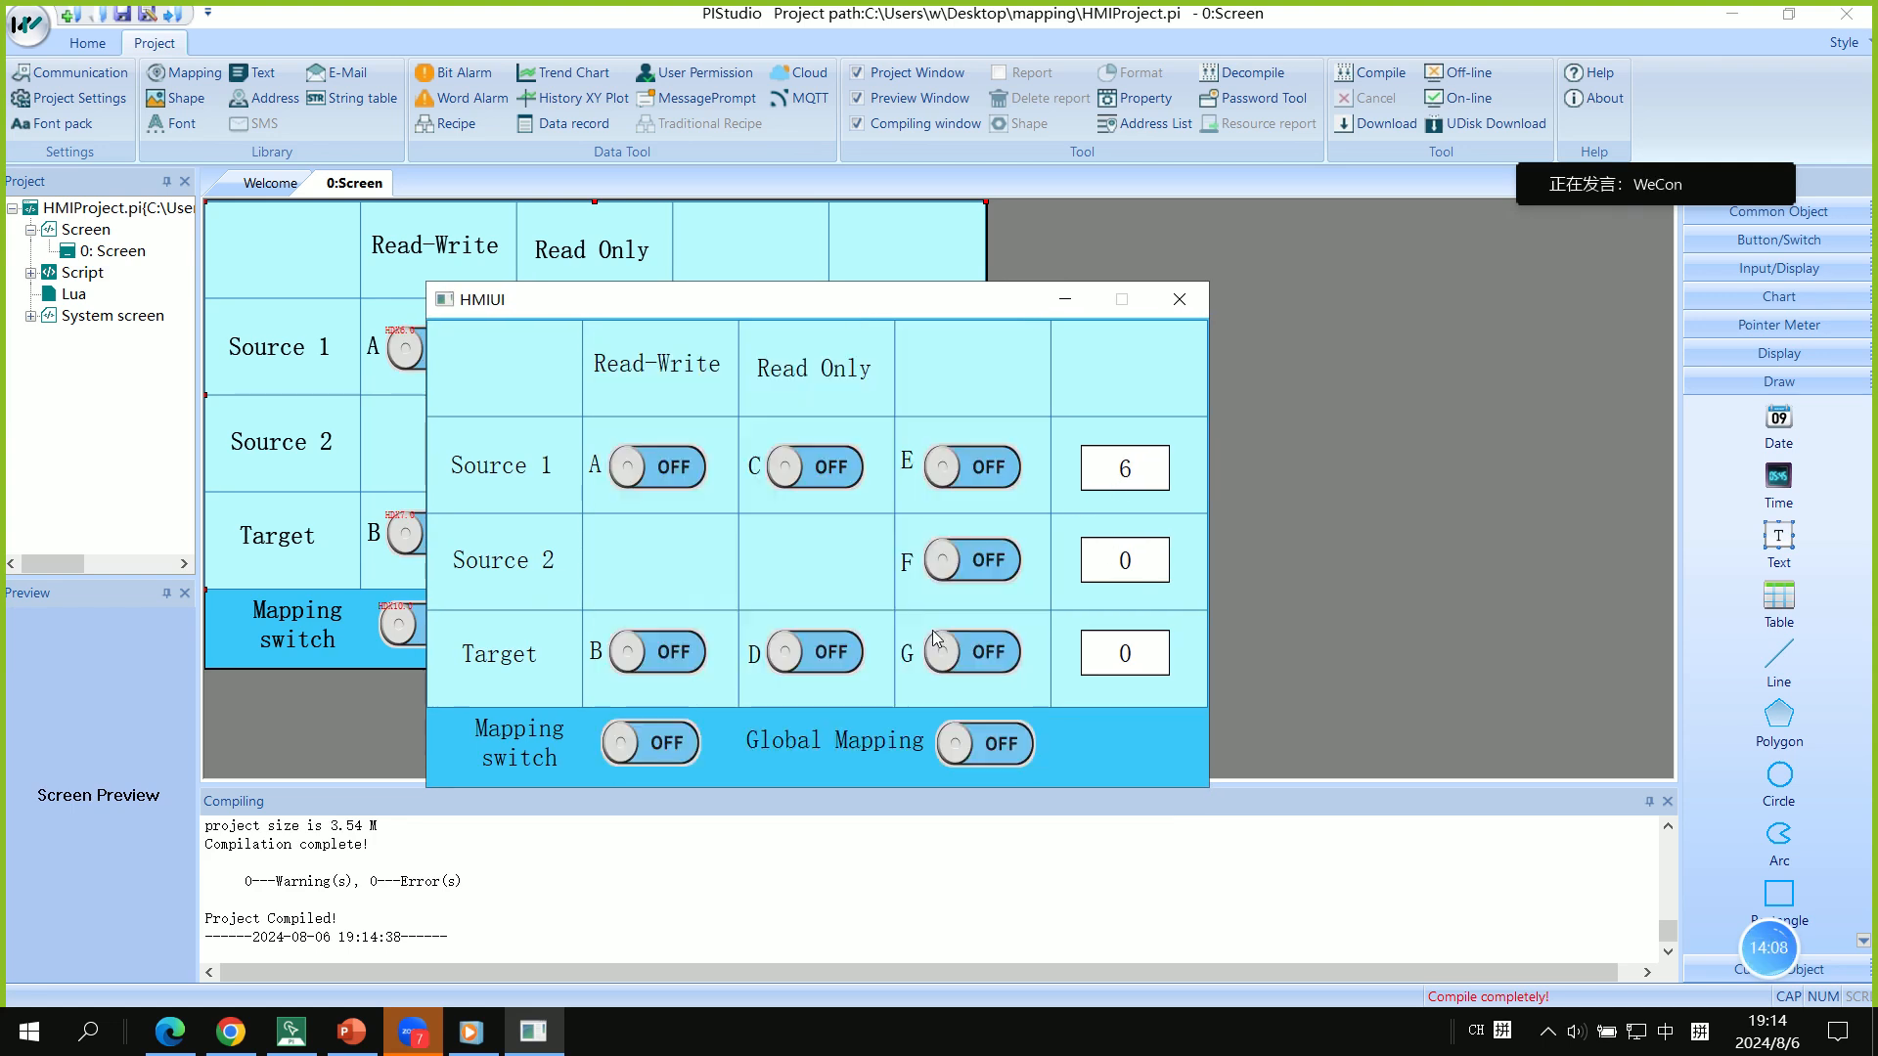
pyautogui.click(1131, 578)
pyautogui.click(736, 641)
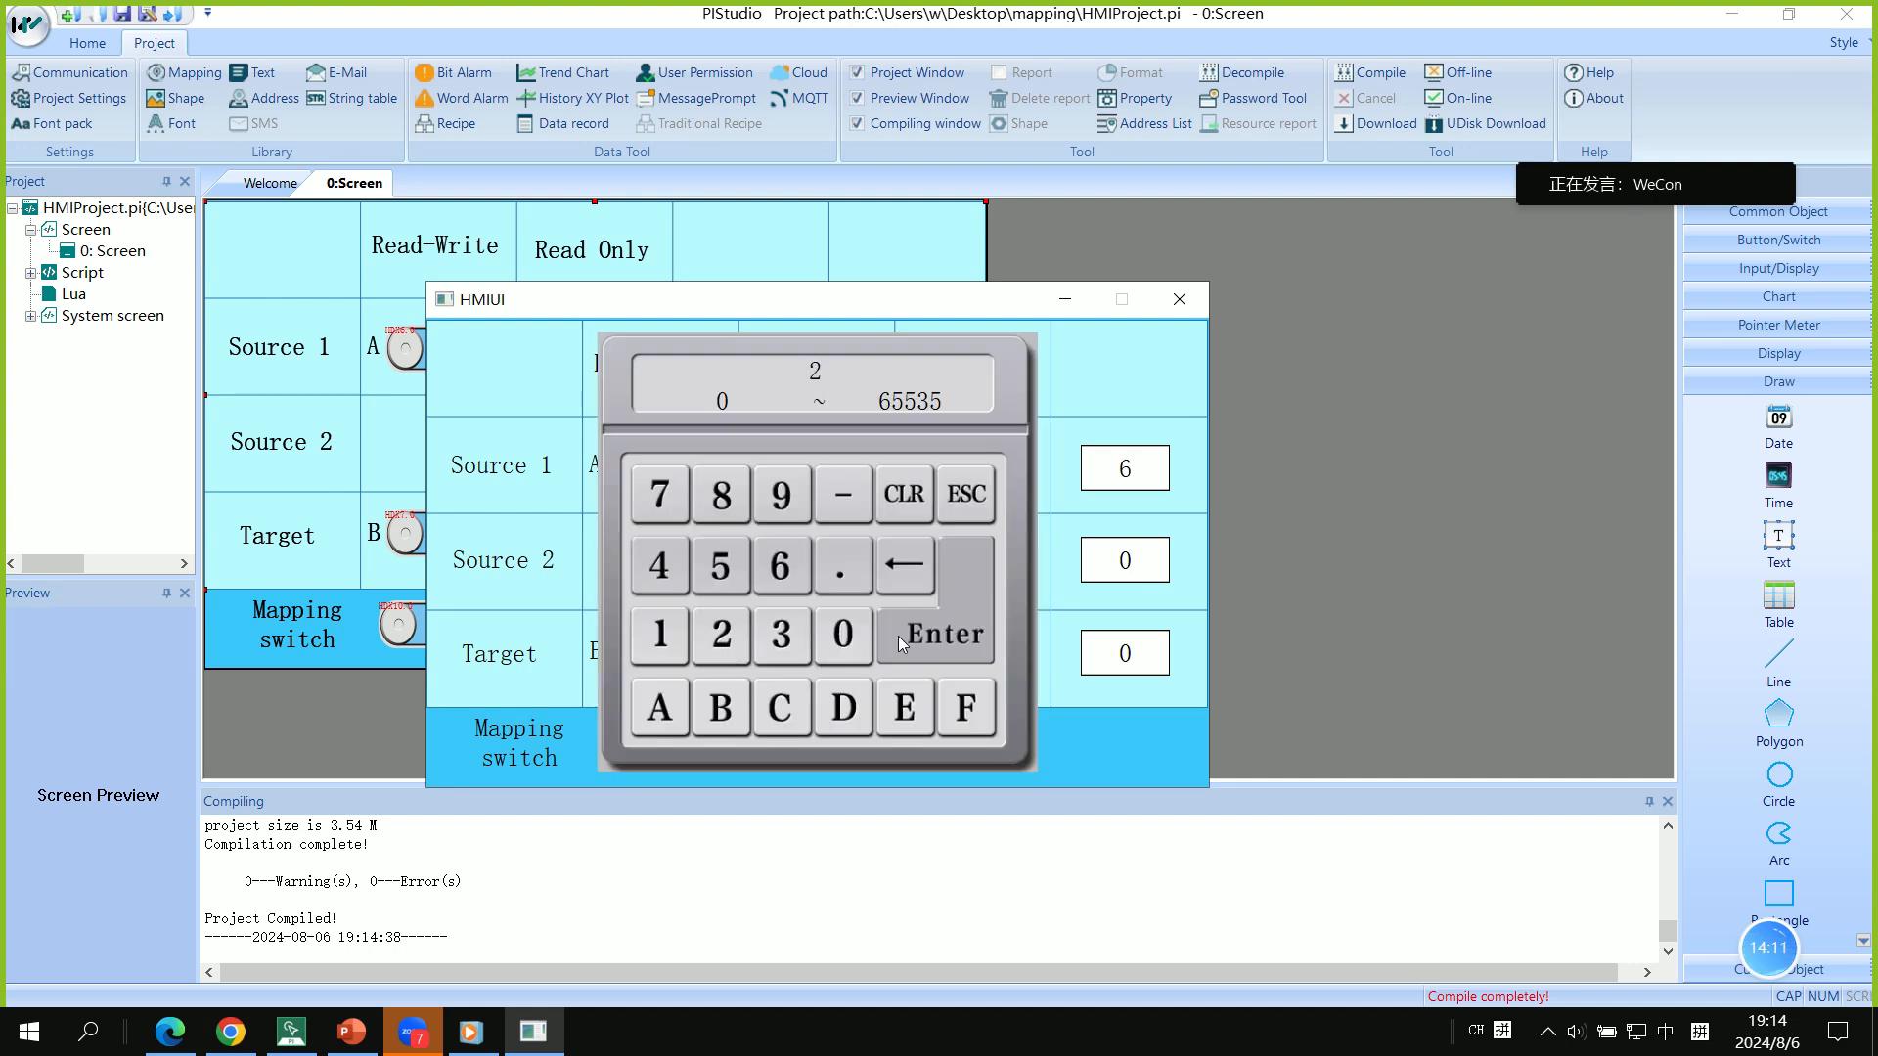
pyautogui.click(899, 638)
# Review the source addresses, calculation and trigger of the listed word mapping in the address mapping settings, and close them
pyautogui.moveTo(705, 313); pyautogui.dragTo(1289, 303)
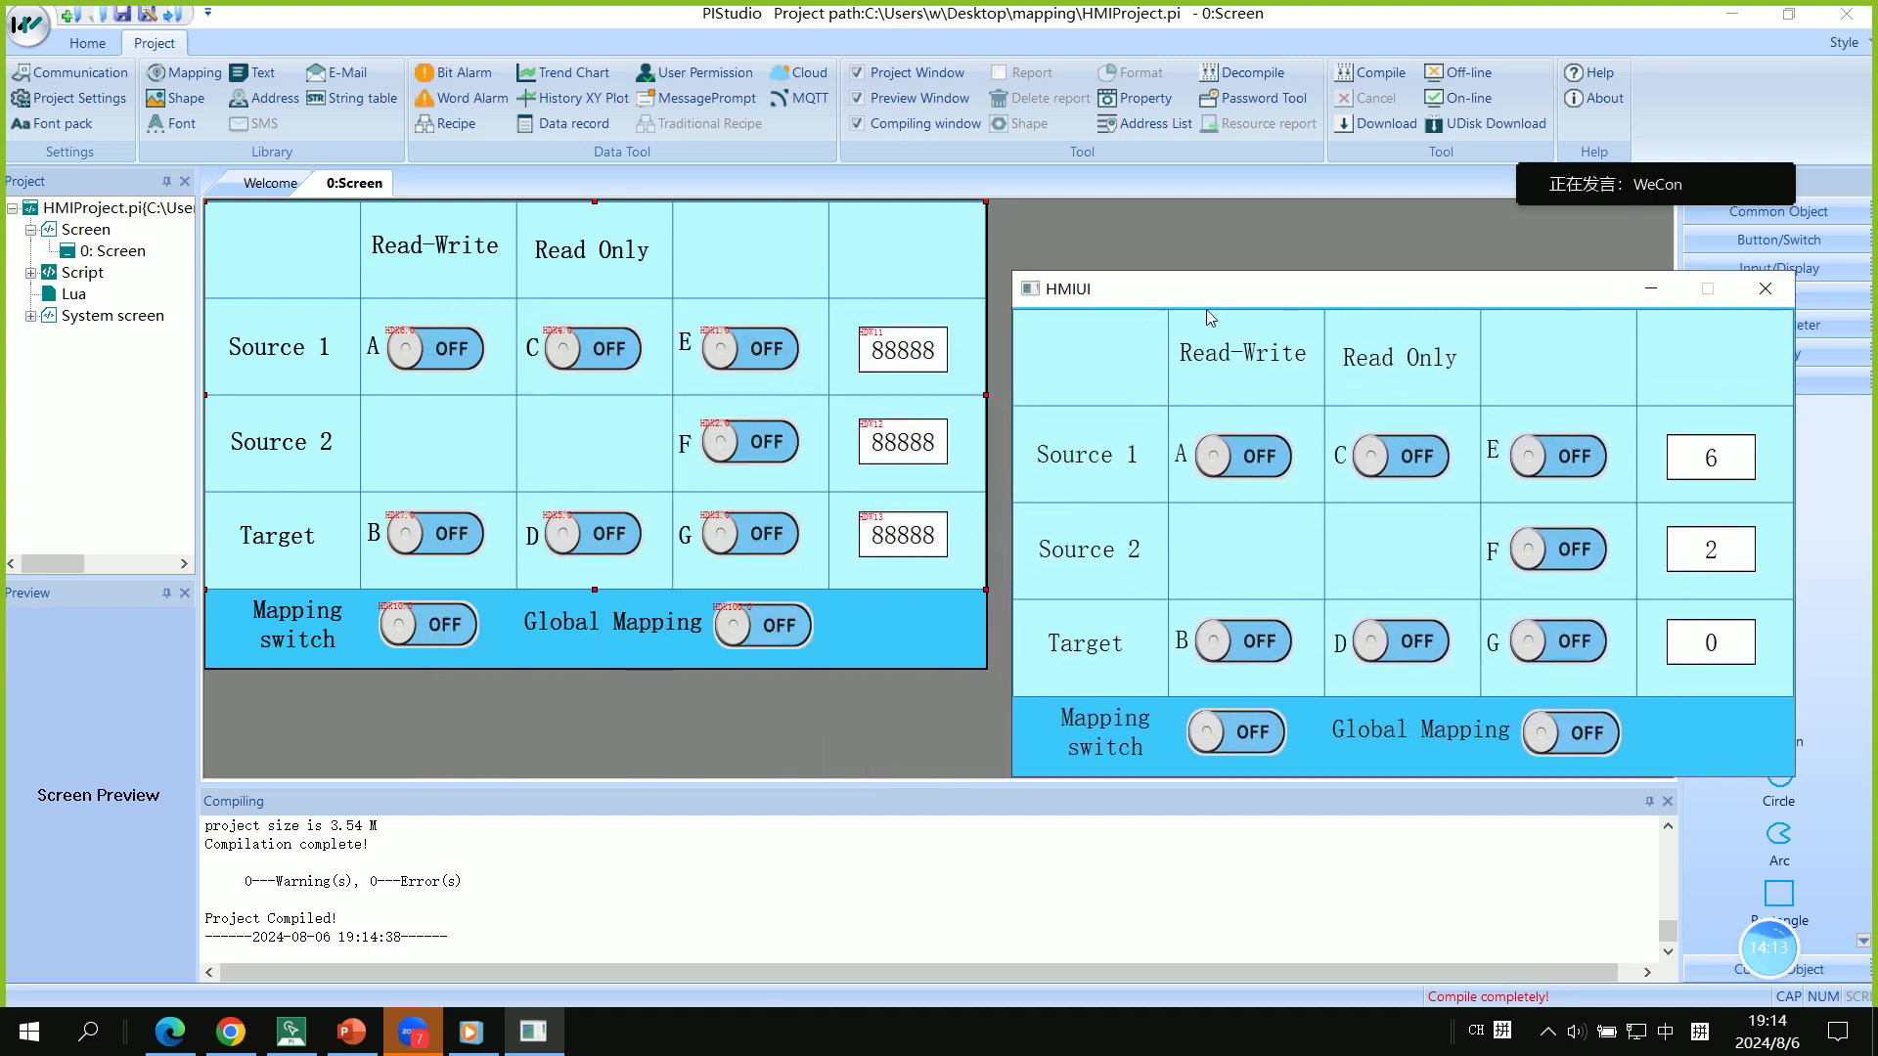
pyautogui.click(184, 78)
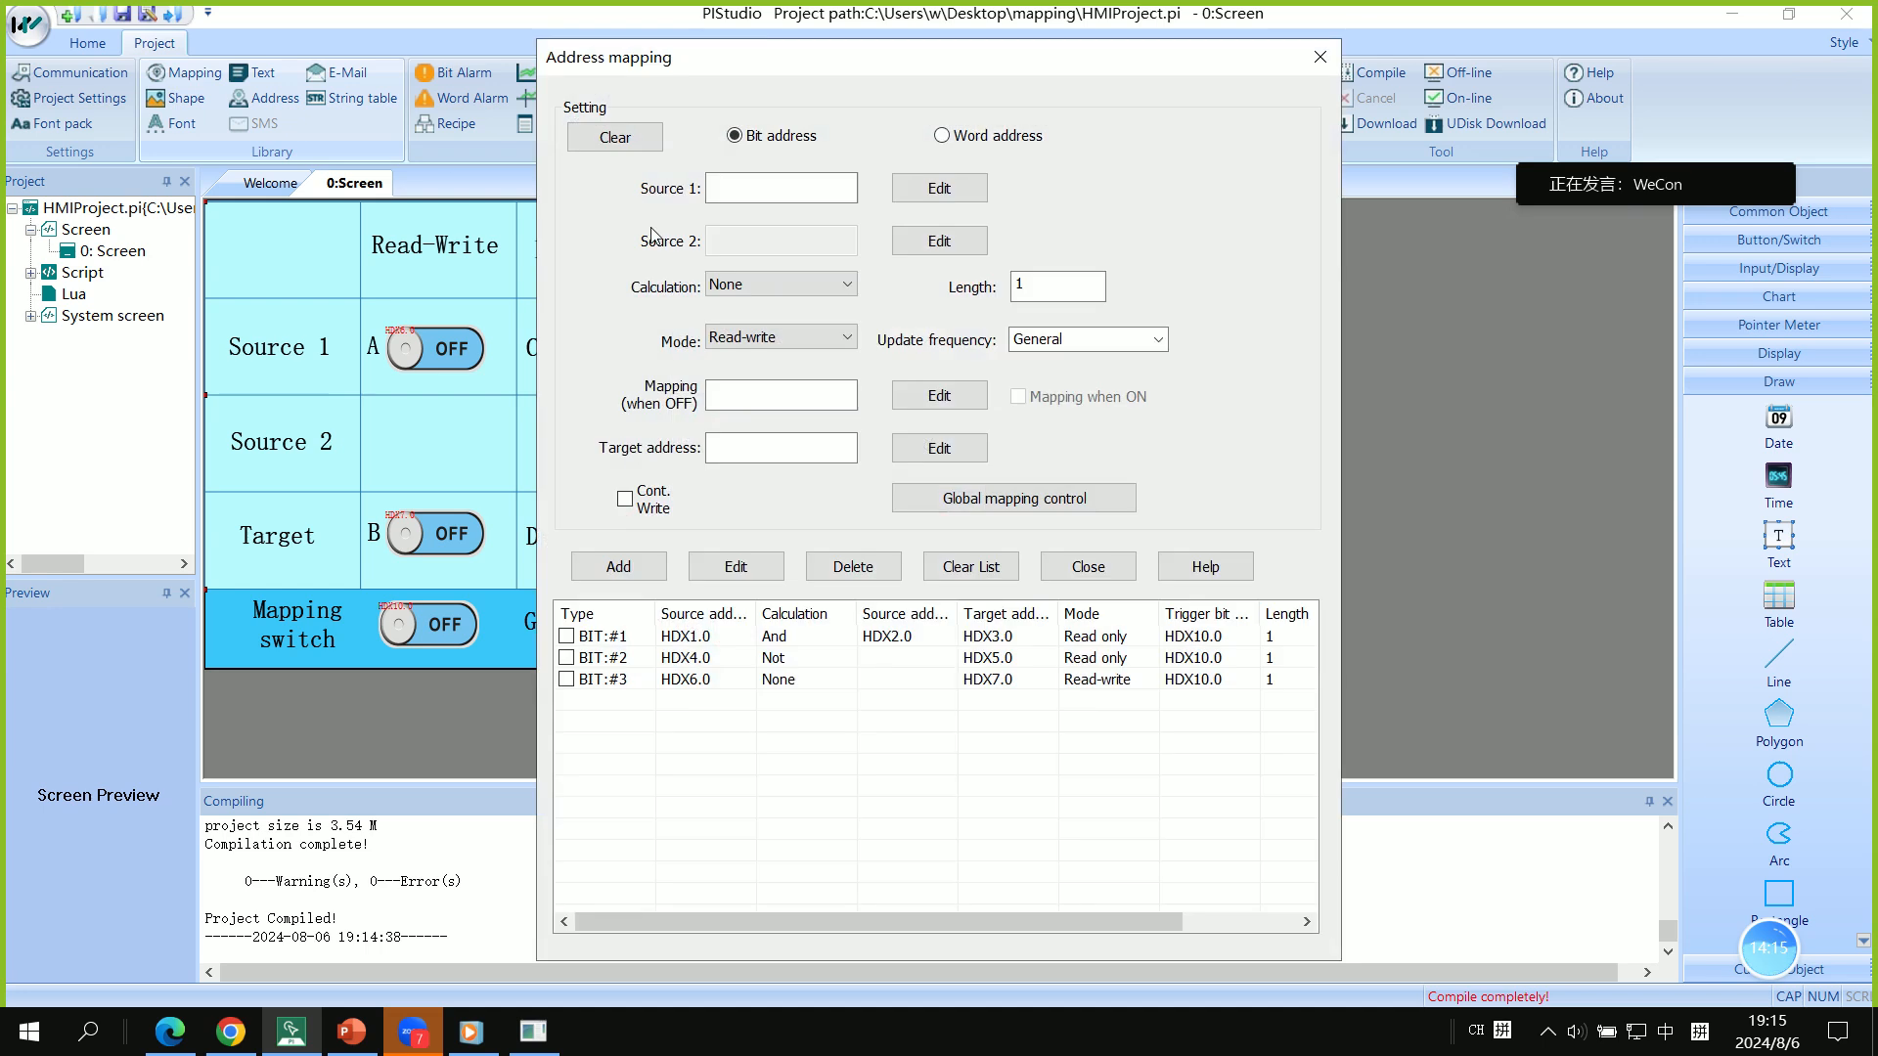
pyautogui.click(954, 136)
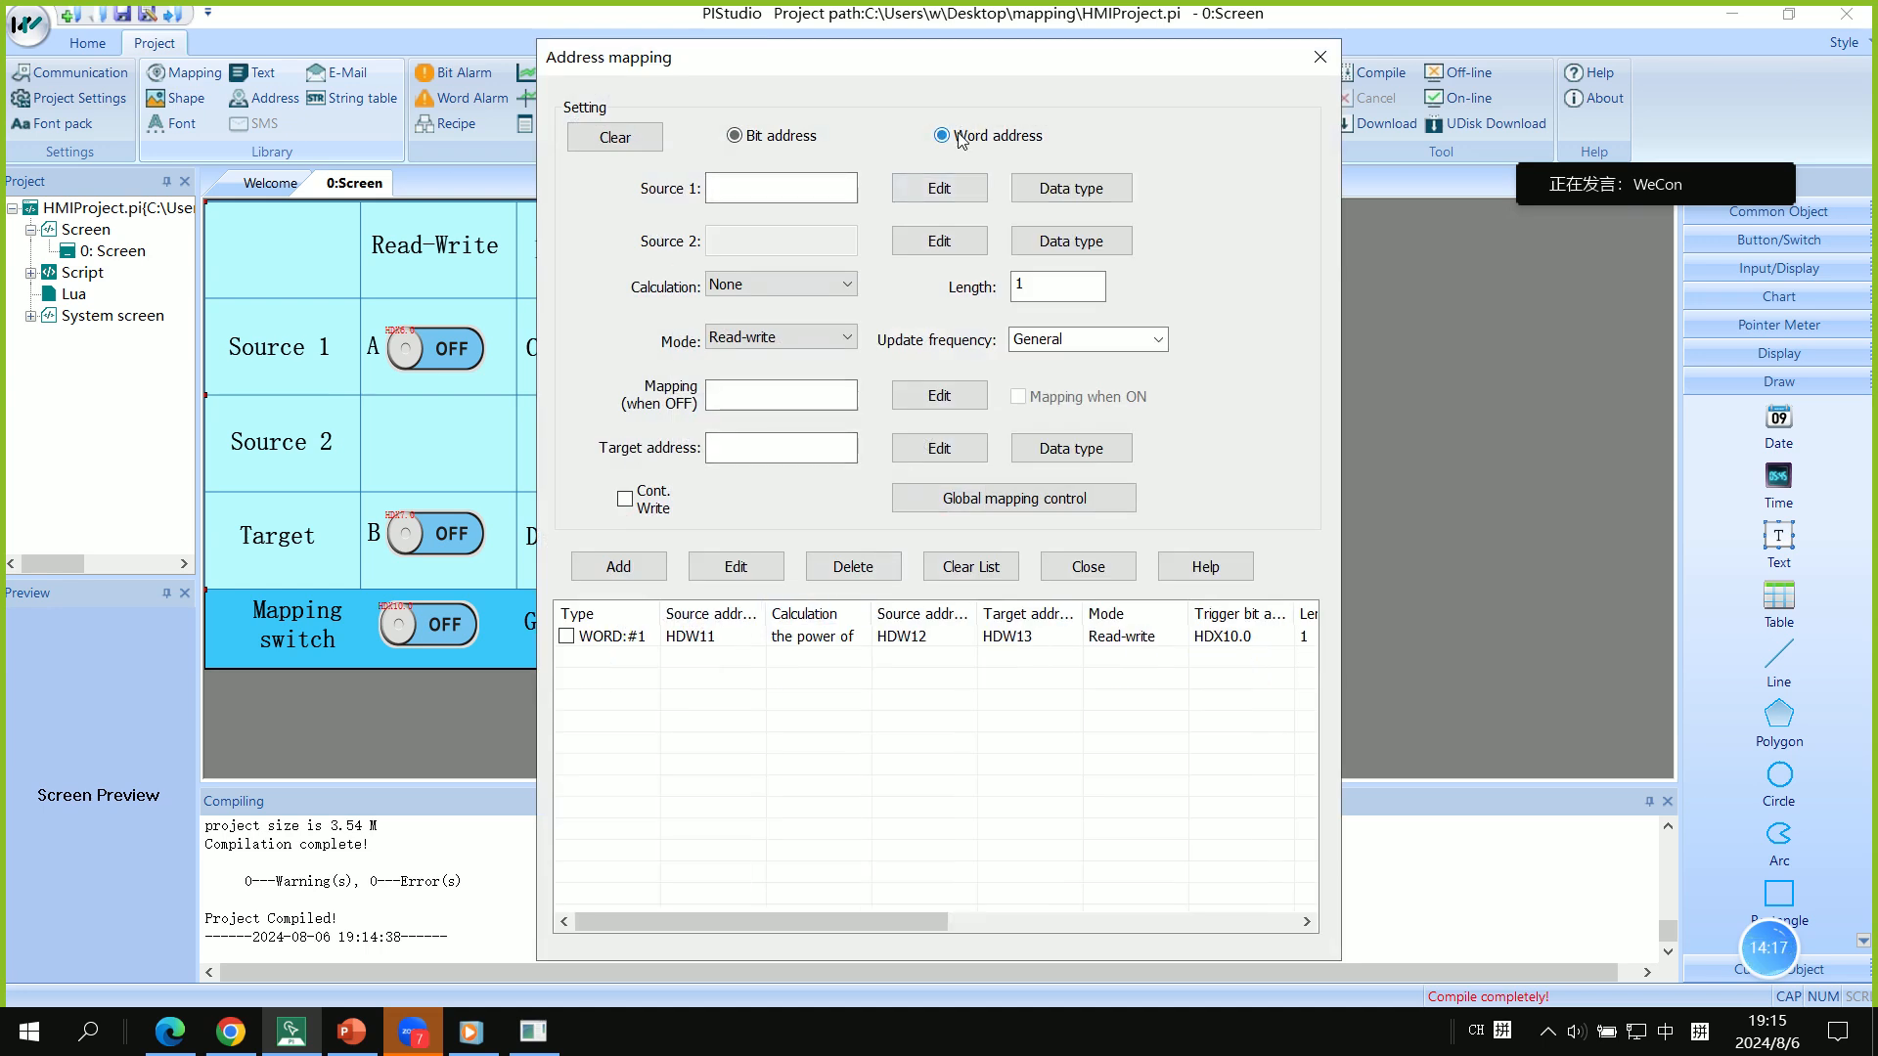
pyautogui.click(720, 651)
pyautogui.click(775, 651)
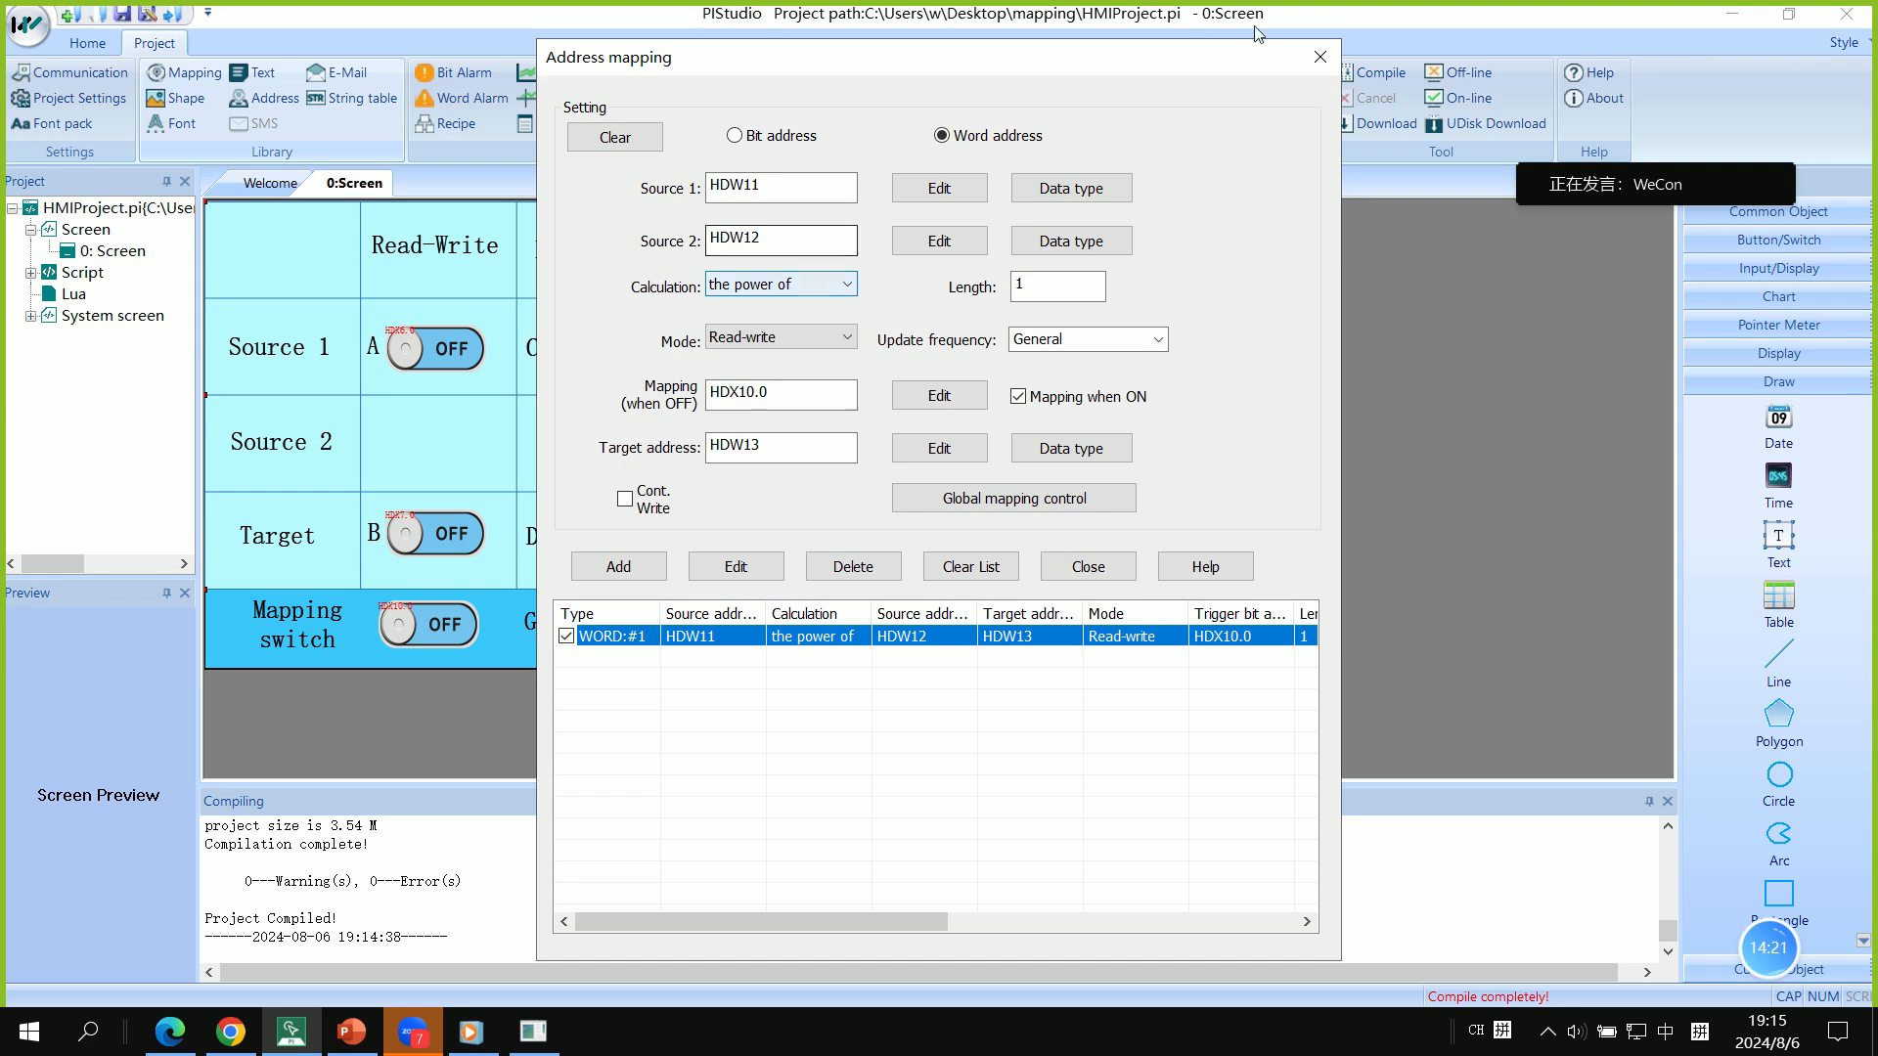
pyautogui.click(1320, 56)
# Return to the running simulation and turn on both the Mapping switch and the Global Mapping switch
pyautogui.click(533, 1031)
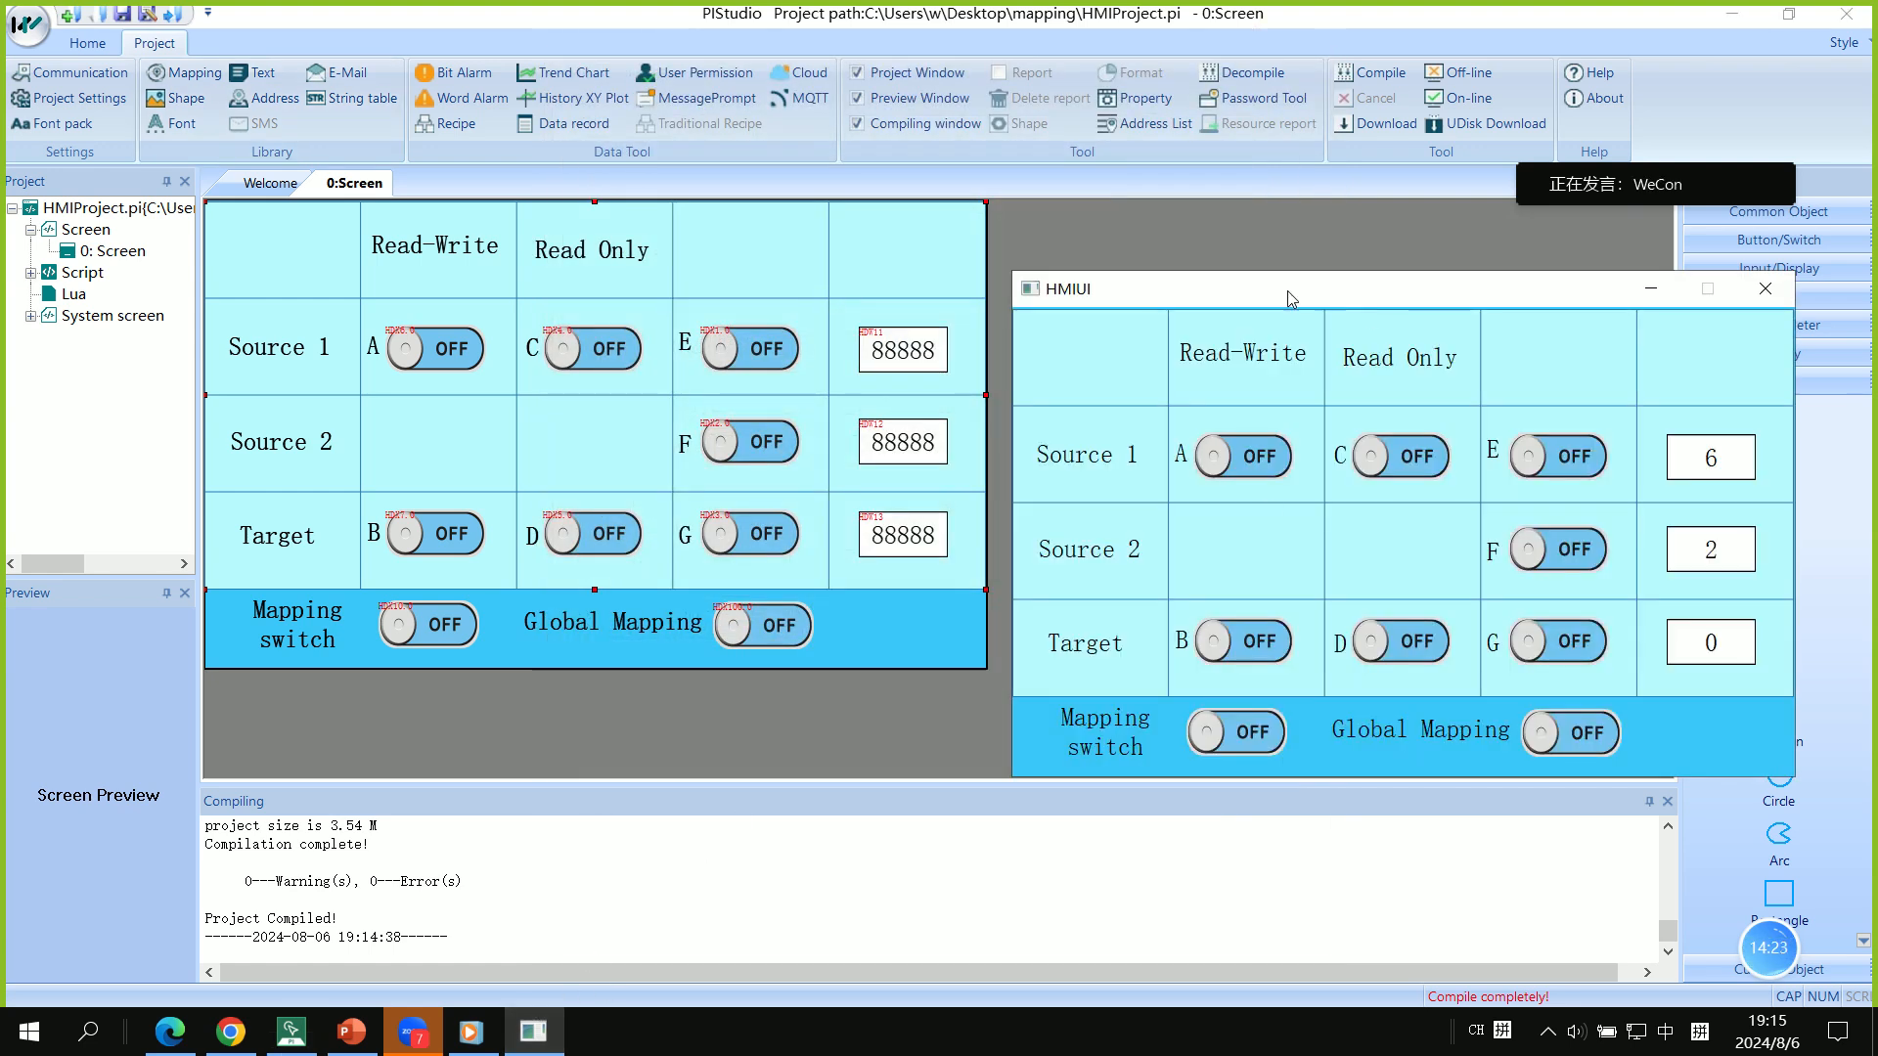
pyautogui.moveTo(1289, 293); pyautogui.dragTo(673, 300)
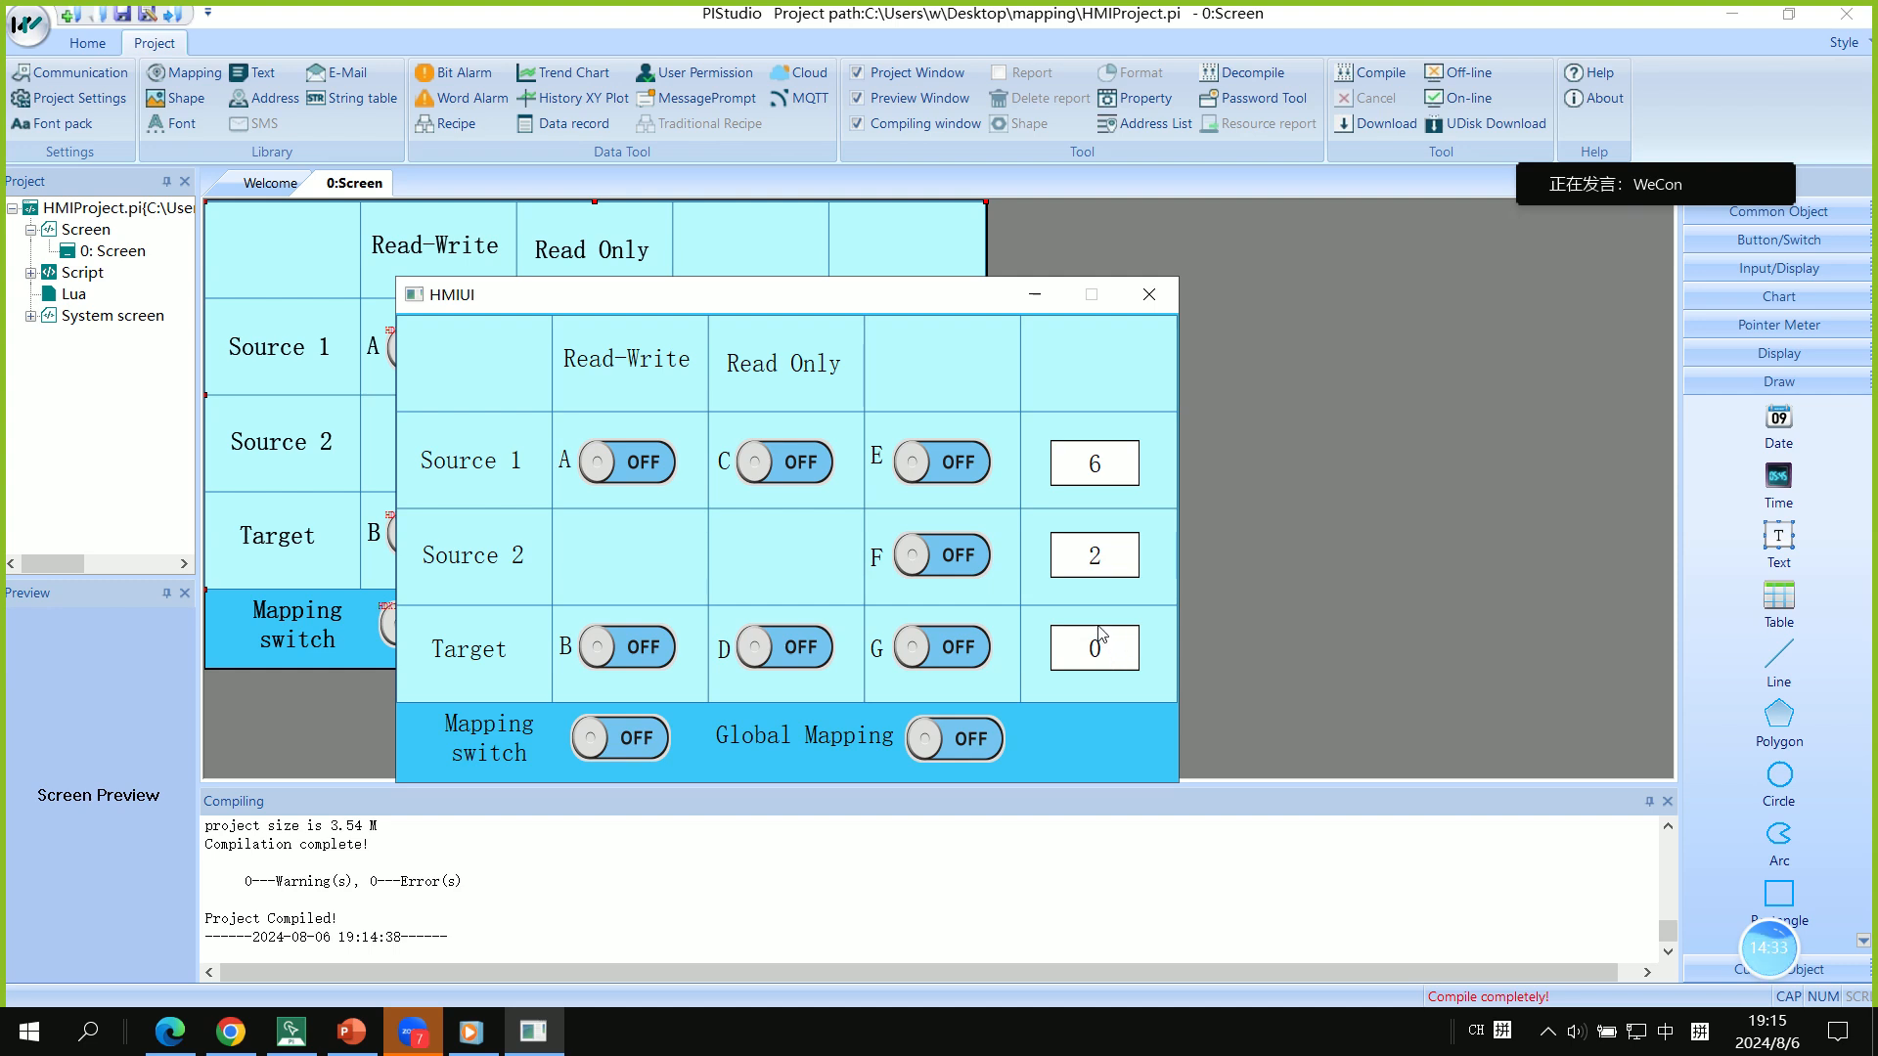
pyautogui.click(641, 751)
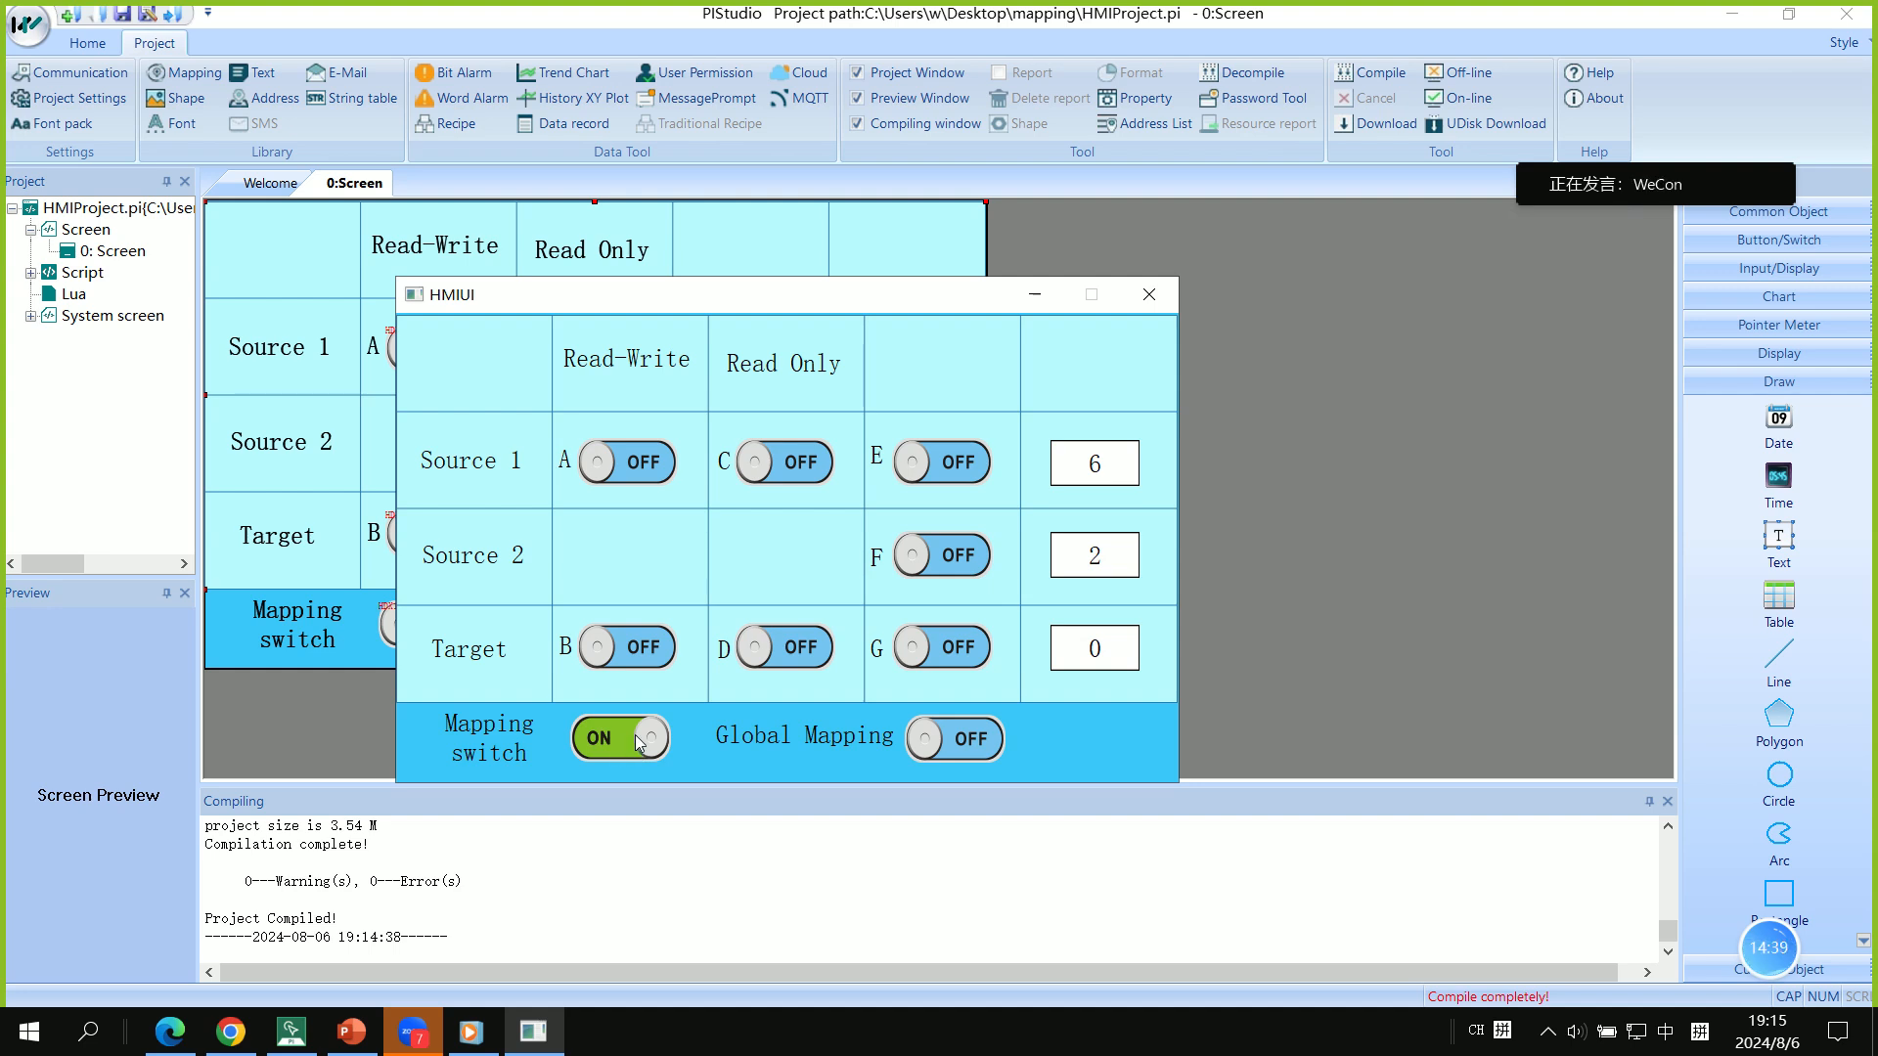
pyautogui.click(634, 747)
pyautogui.click(632, 752)
pyautogui.click(977, 749)
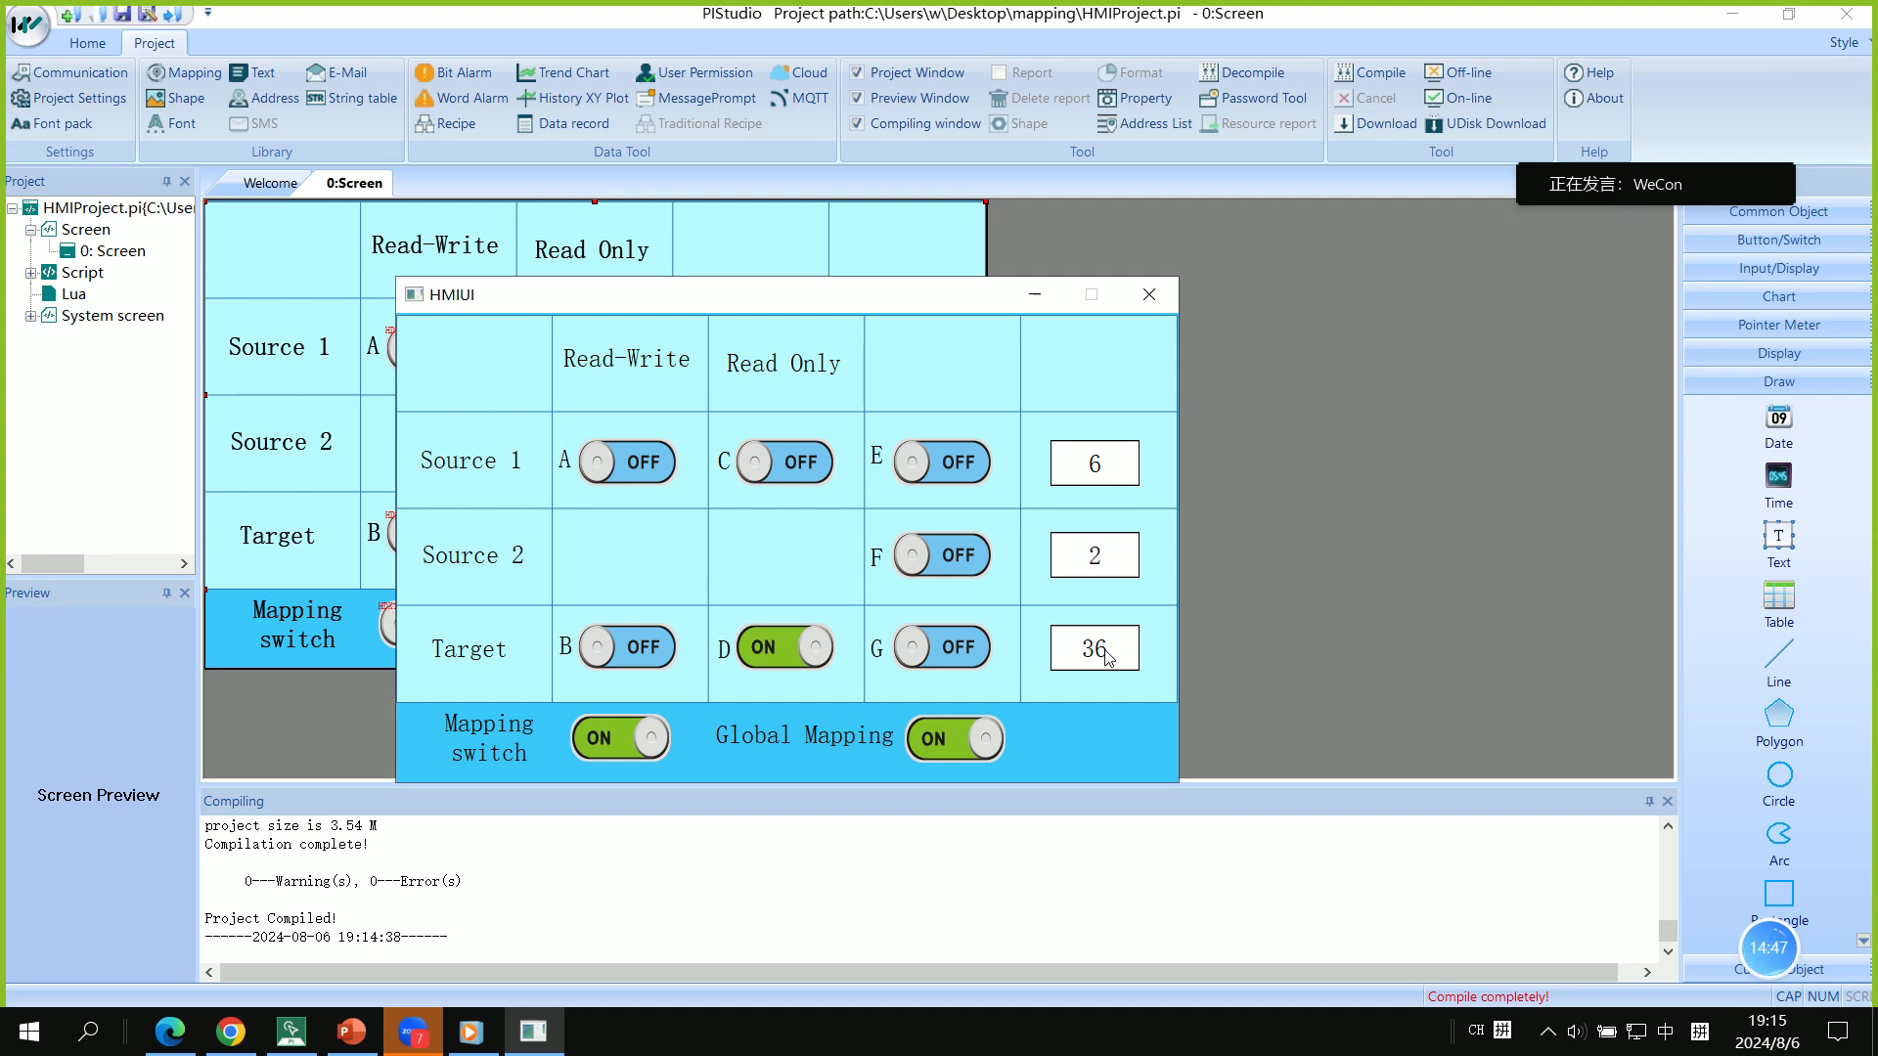
# Move the simulation window aside, switch to the Address Mapping presentation in PowerPoint and start the slide show from the Operation Steps slide
pyautogui.moveTo(947, 305); pyautogui.dragTo(1527, 287)
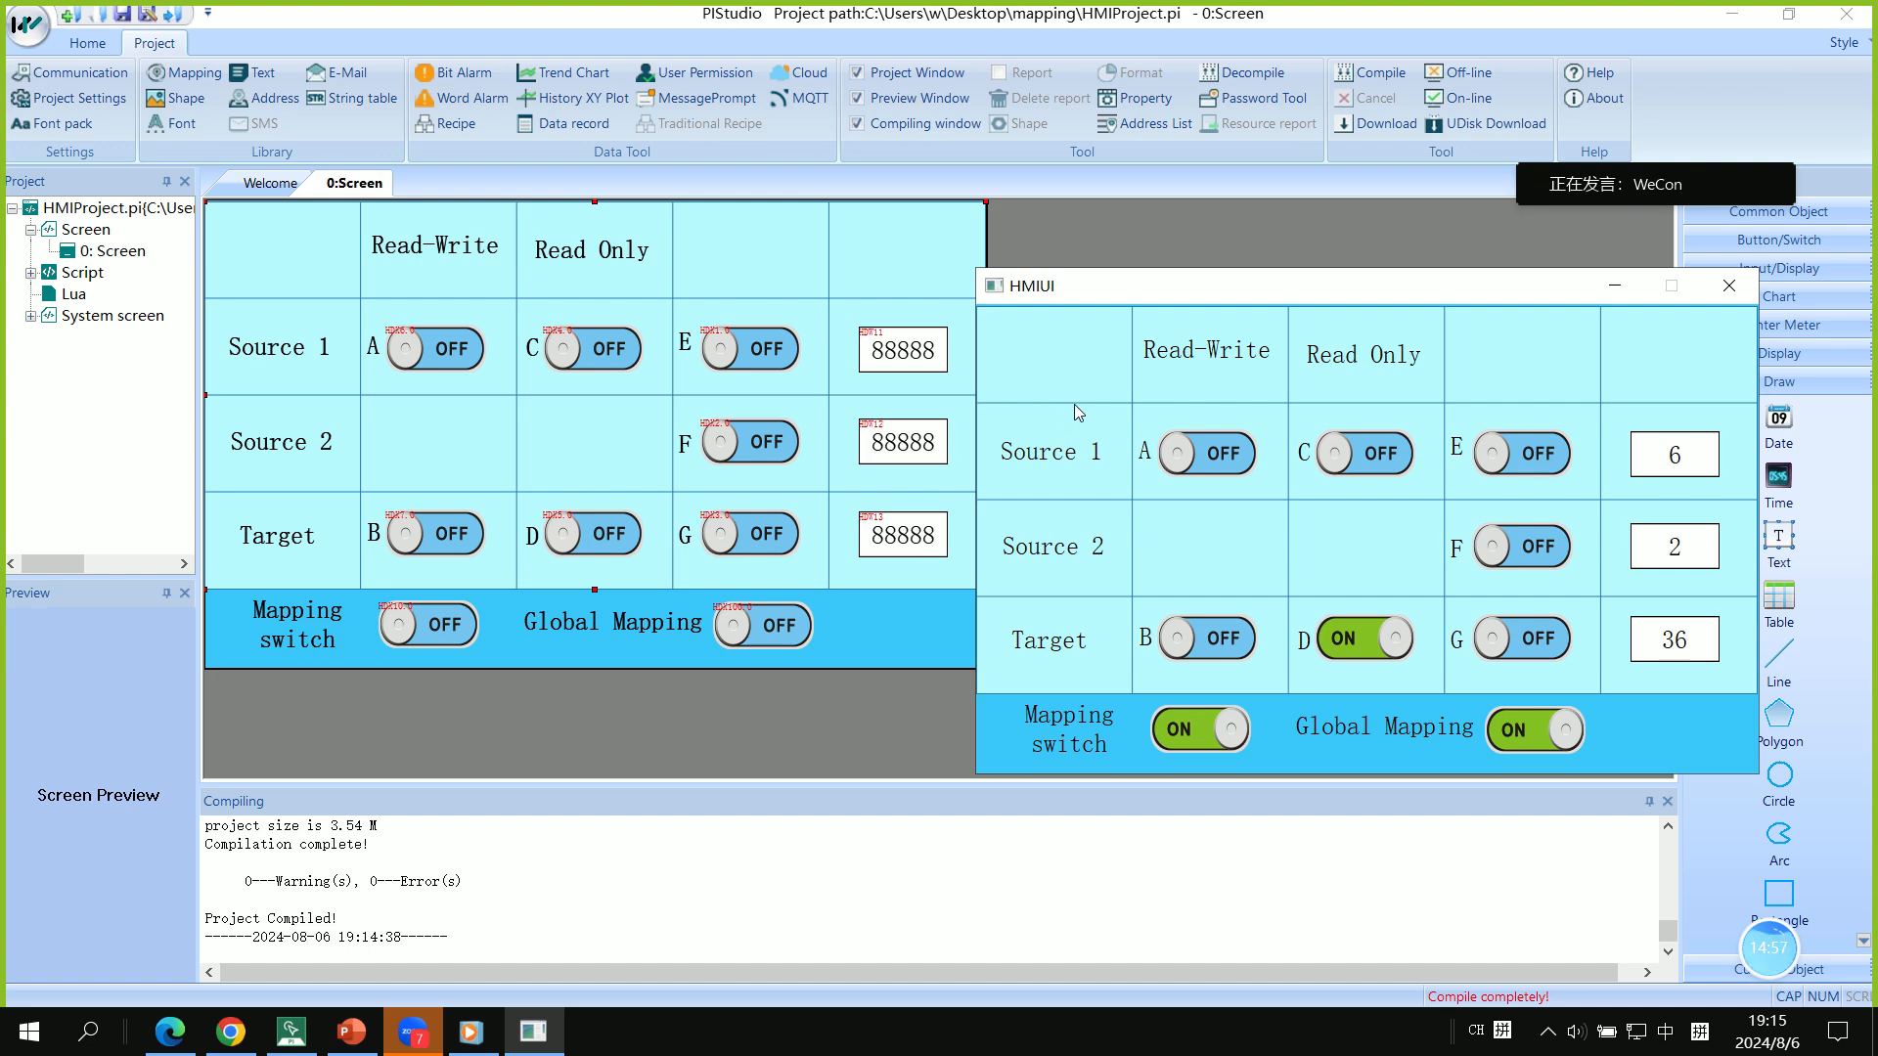
pyautogui.moveTo(1048, 277); pyautogui.dragTo(909, 299)
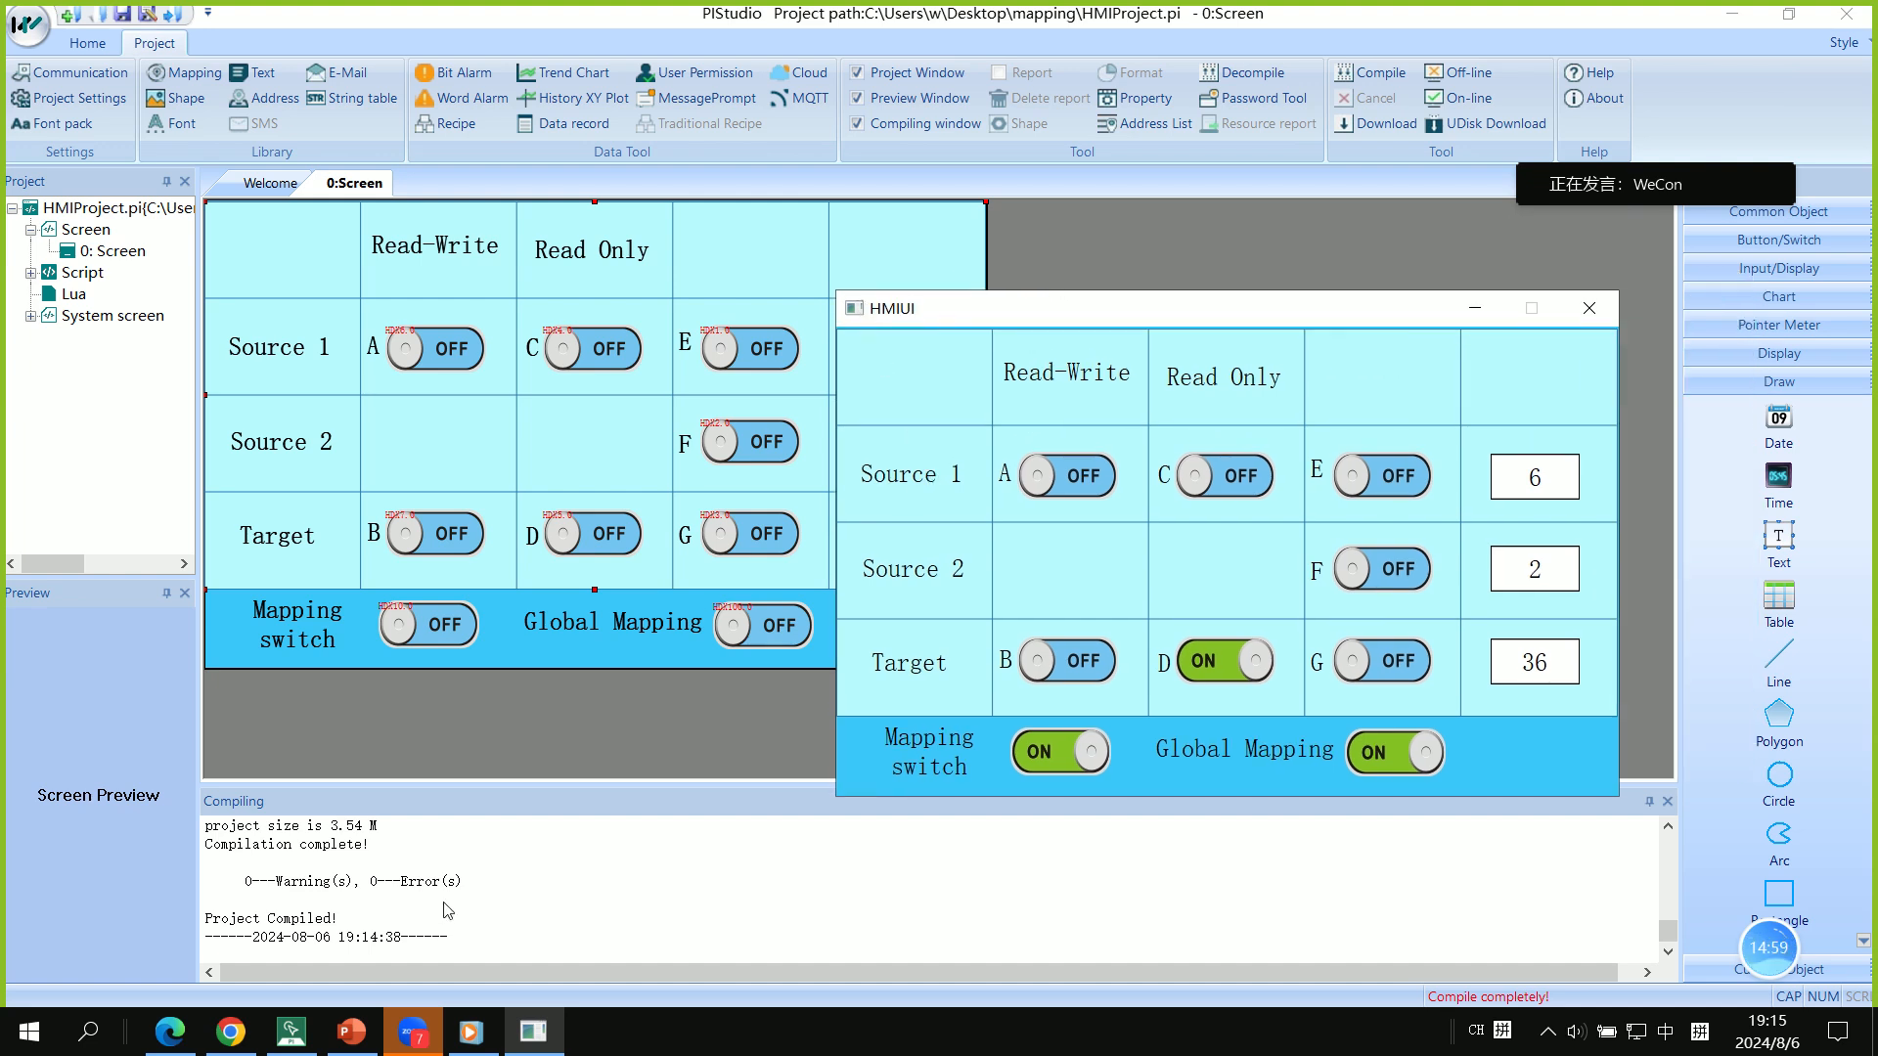
pyautogui.click(351, 1031)
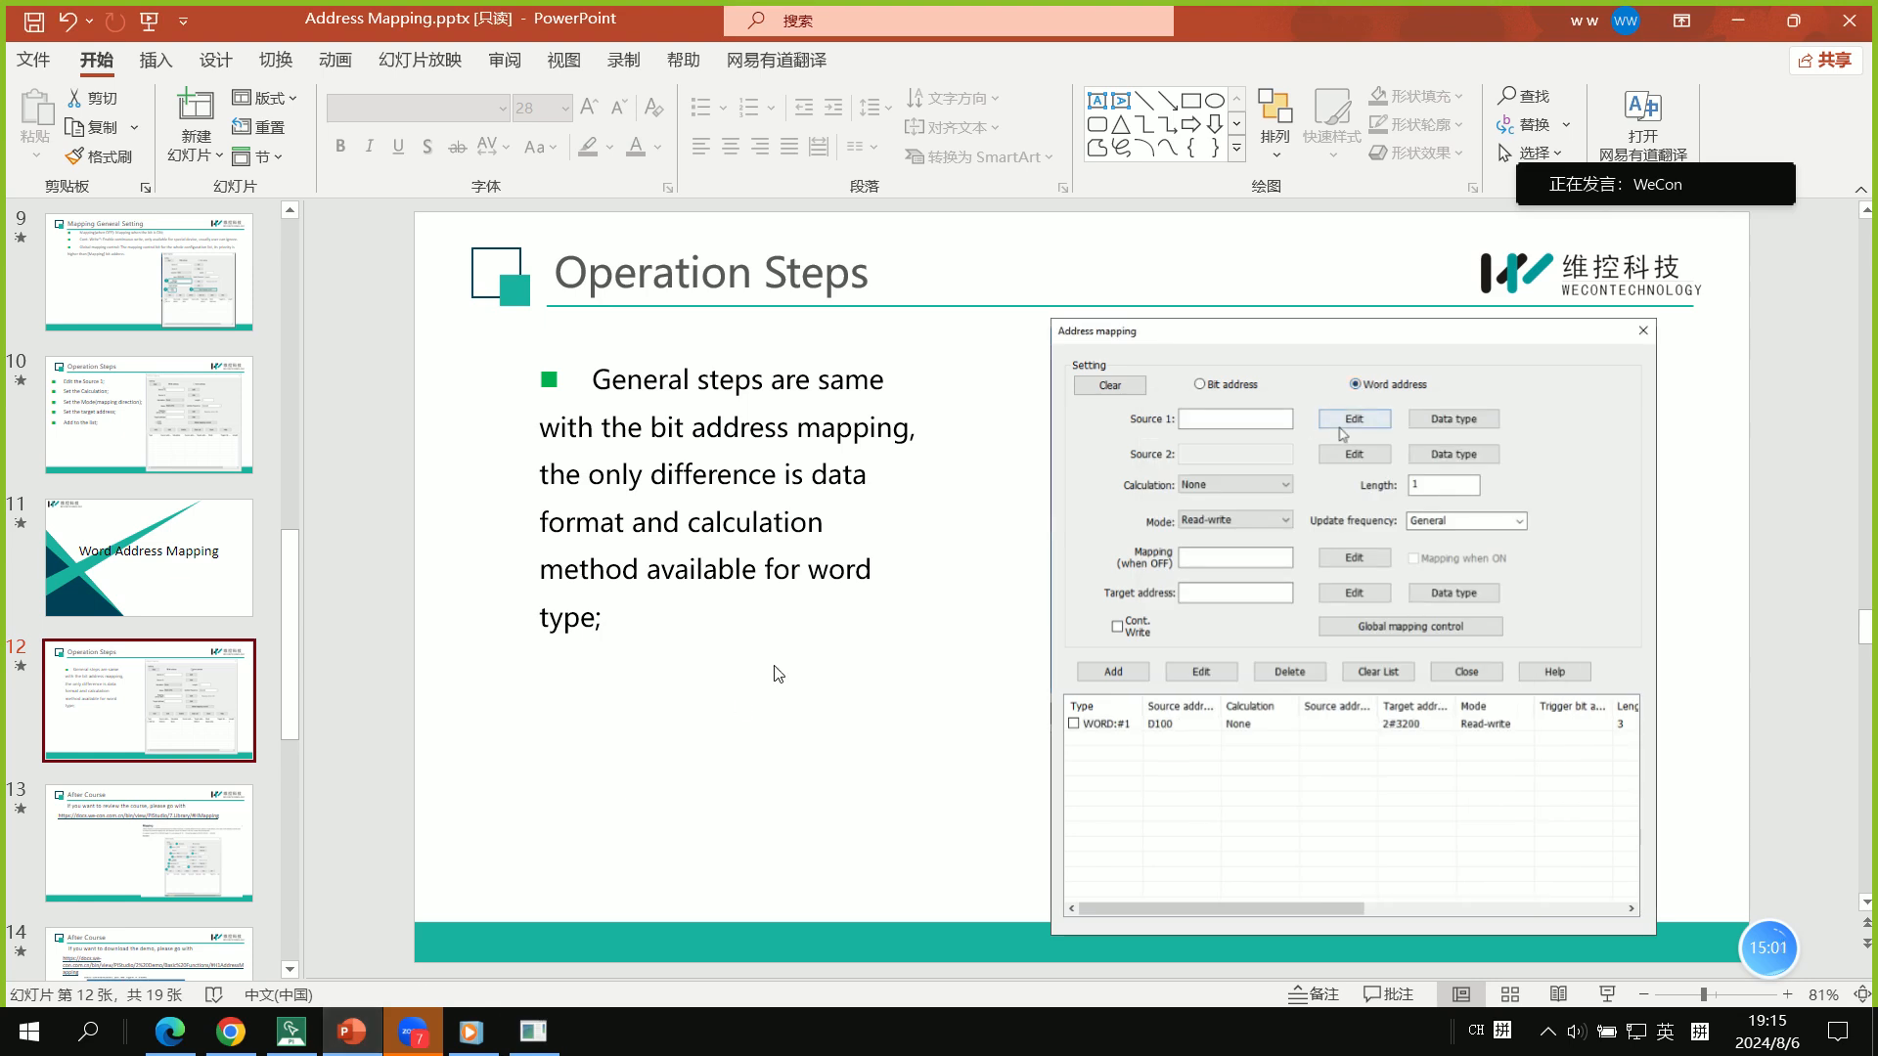
pyautogui.click(1605, 995)
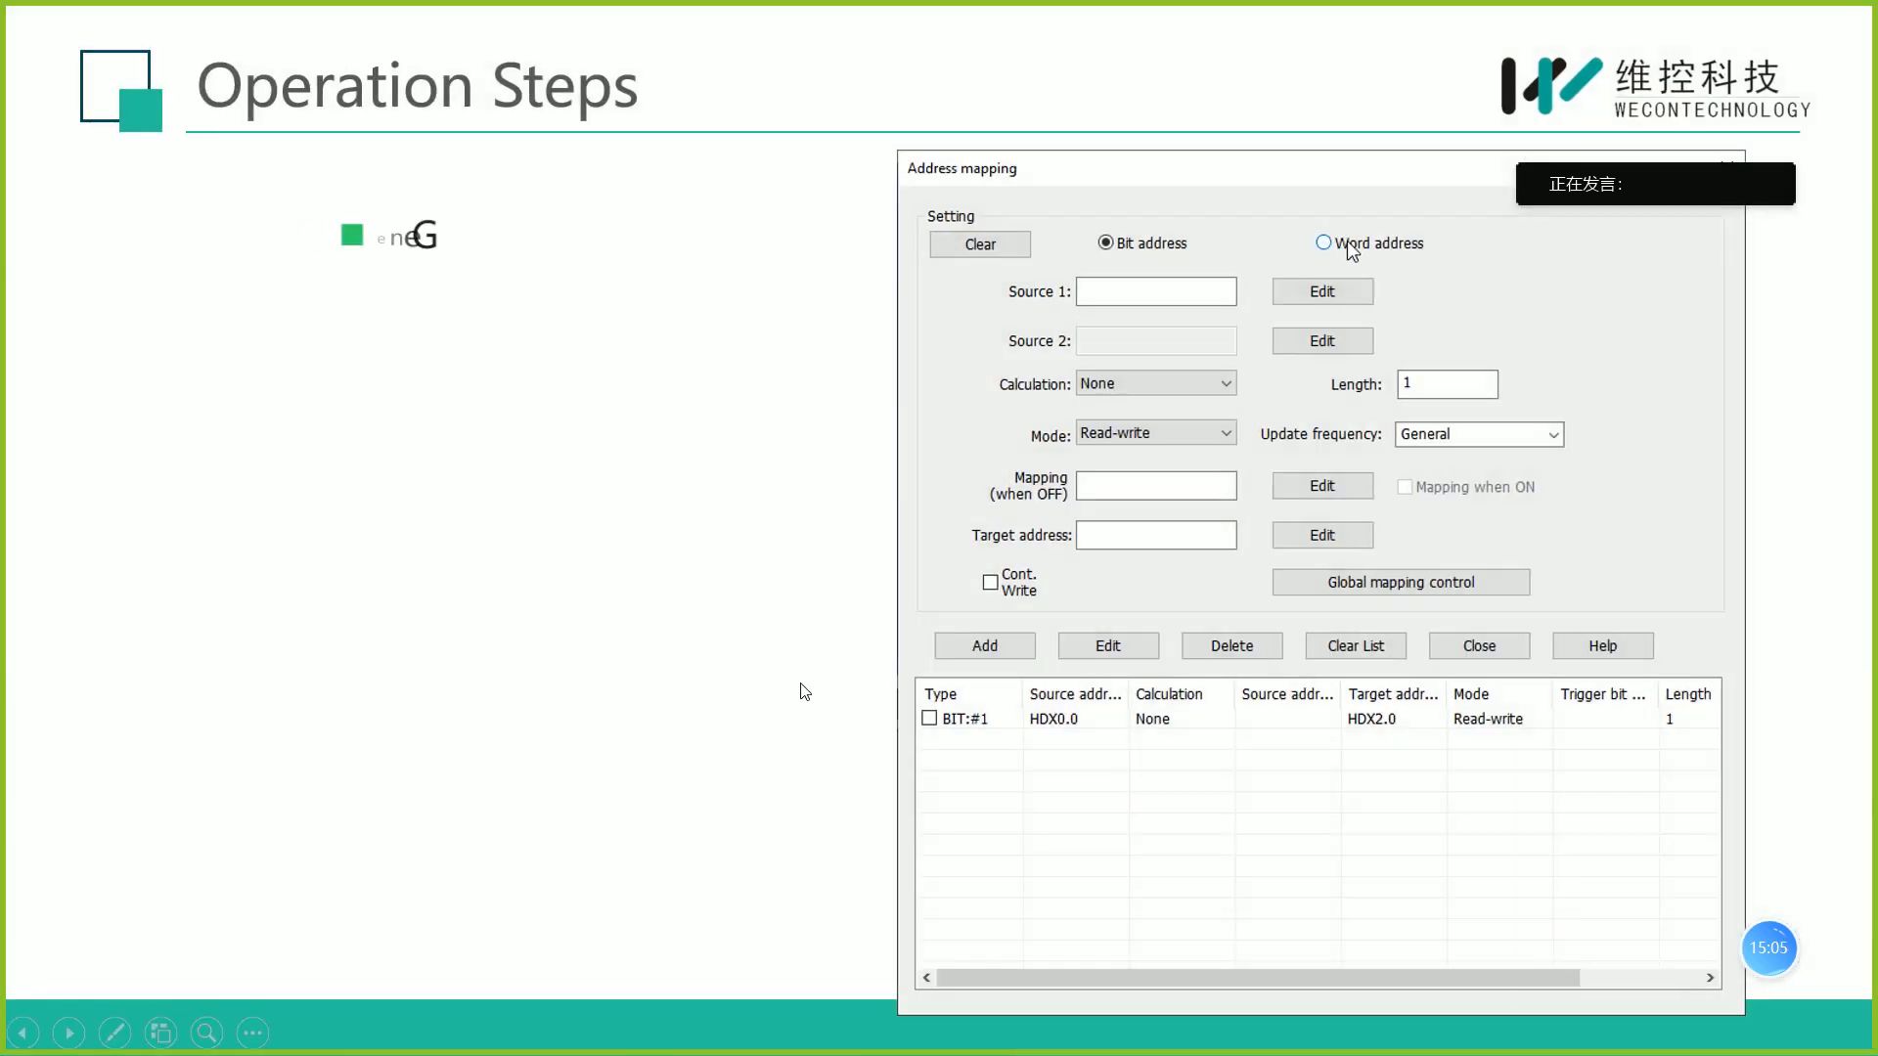